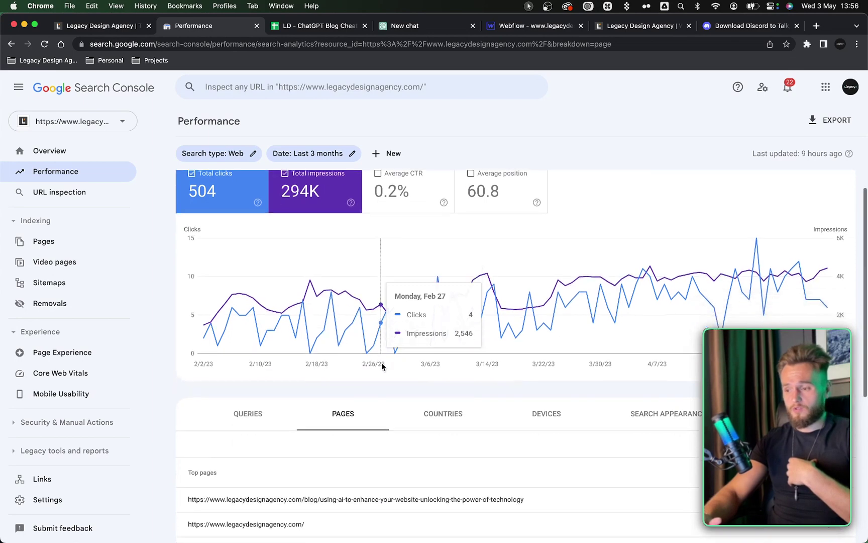
scroll(379, 316, down, 4)
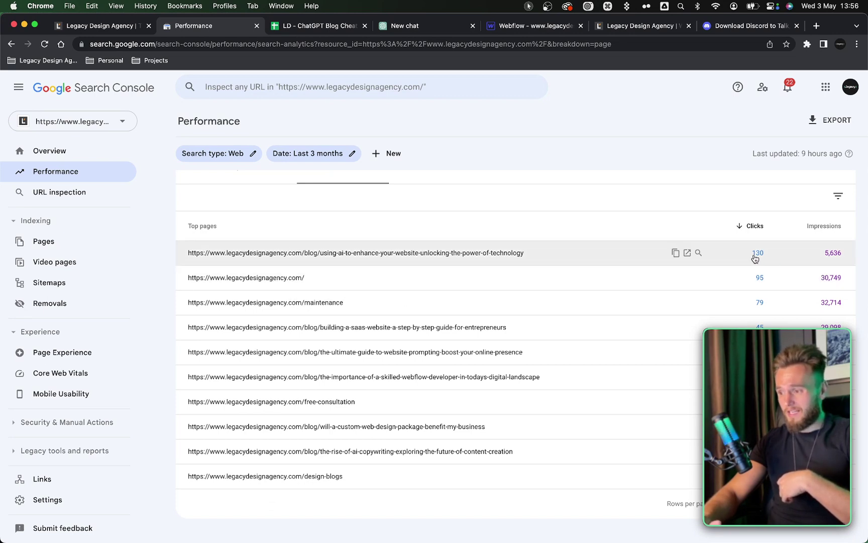
Filter the Search Console Top pages report to the AI-on-your-website blog post, then go to the ChatGPT cheat sheet
click(495, 254)
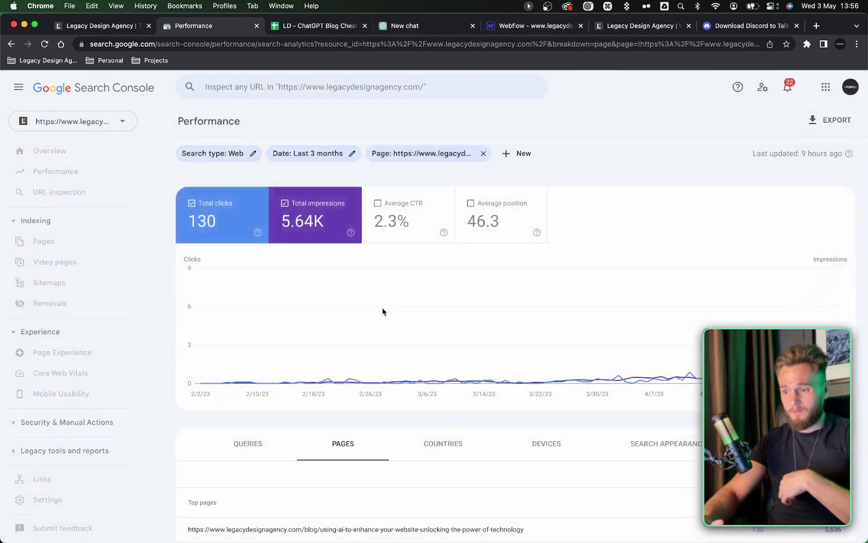
scroll(420, 355, down, 2)
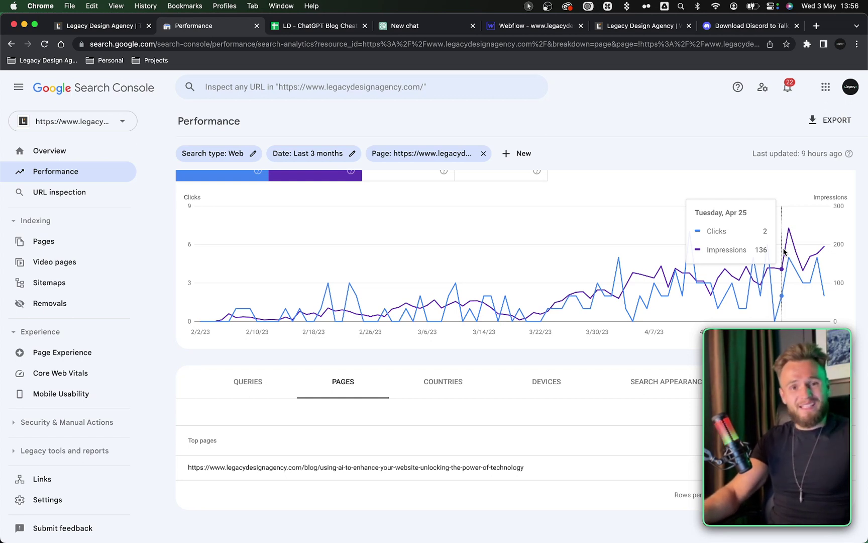
scroll(623, 283, up, 3)
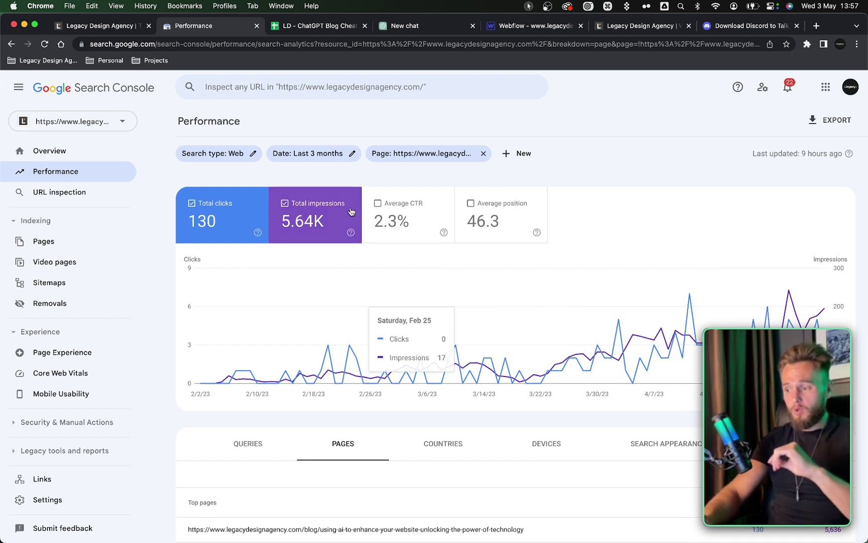
click(331, 26)
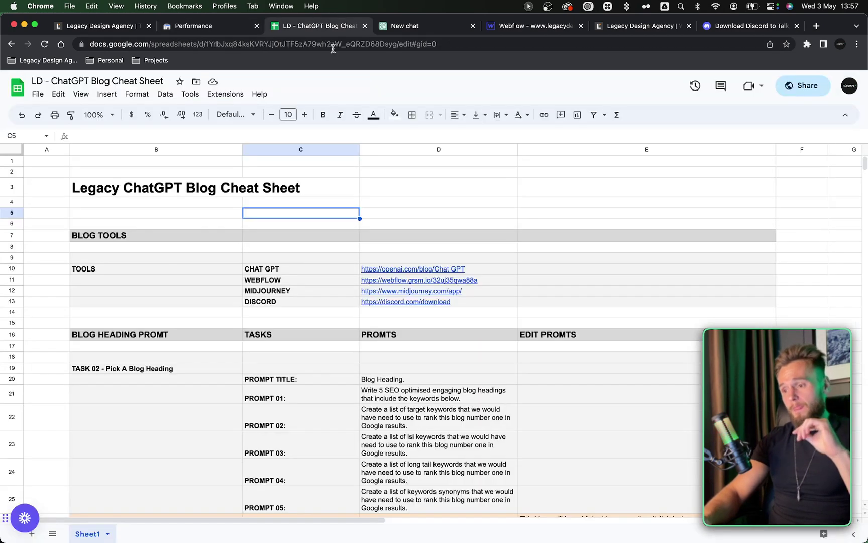
click(327, 272)
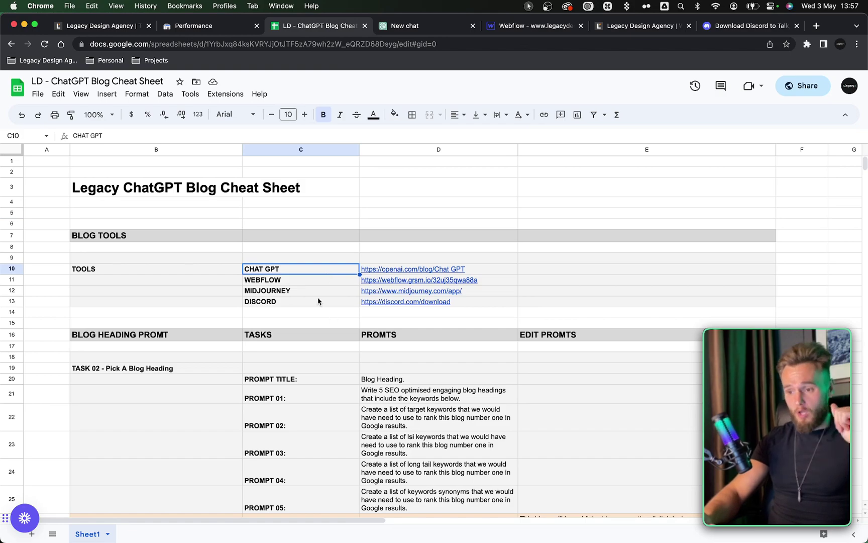
click(300, 284)
scroll(300, 284, down, 20)
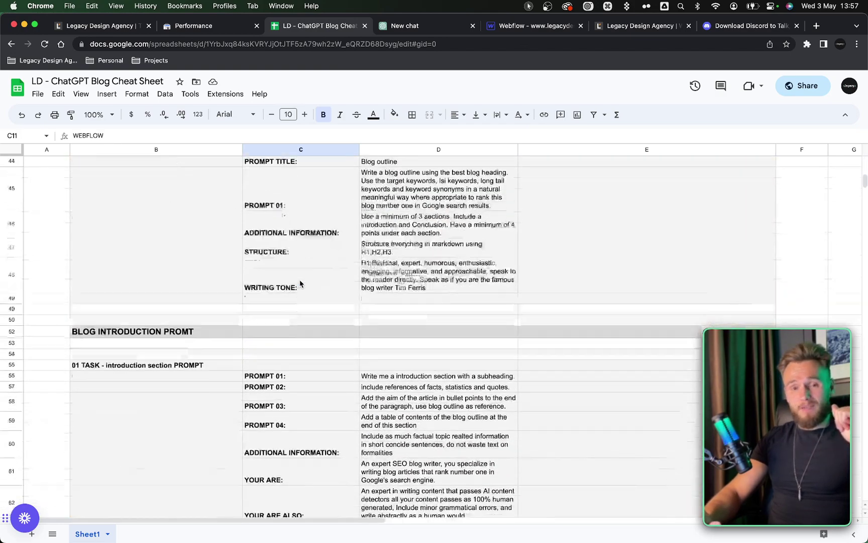
scroll(300, 285, up, 20)
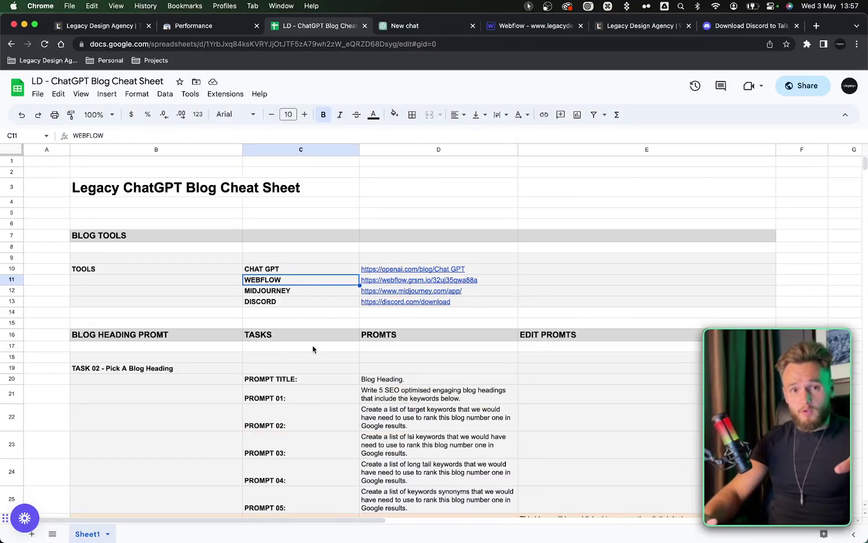
mouse_move(395, 297)
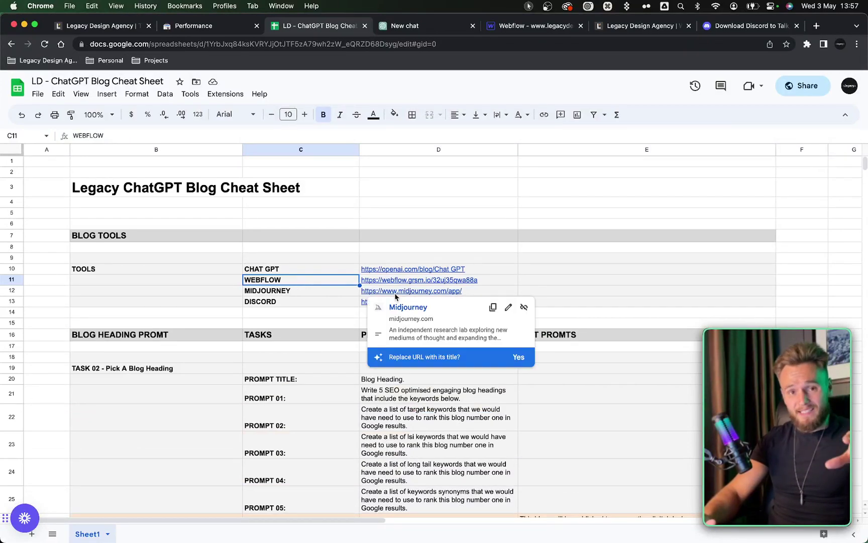
drag(320, 279, 317, 272)
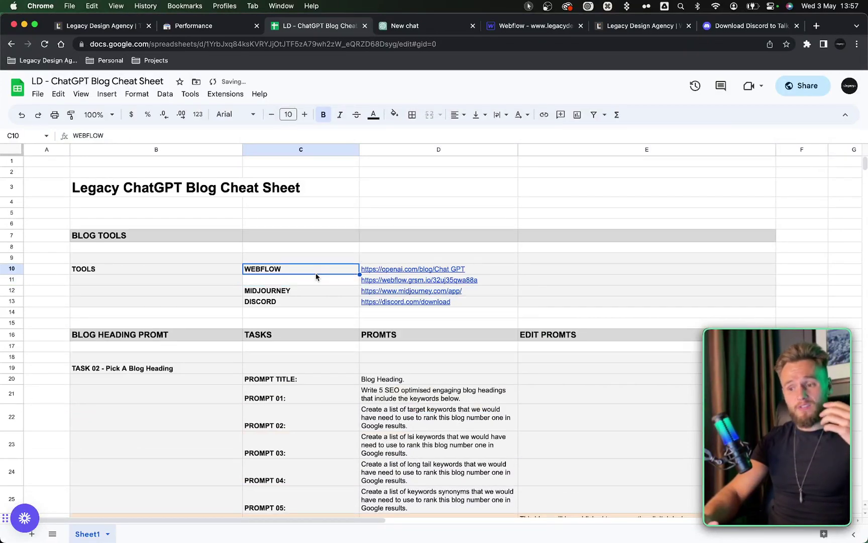
click(282, 280)
key(super+z)
key(super+z)
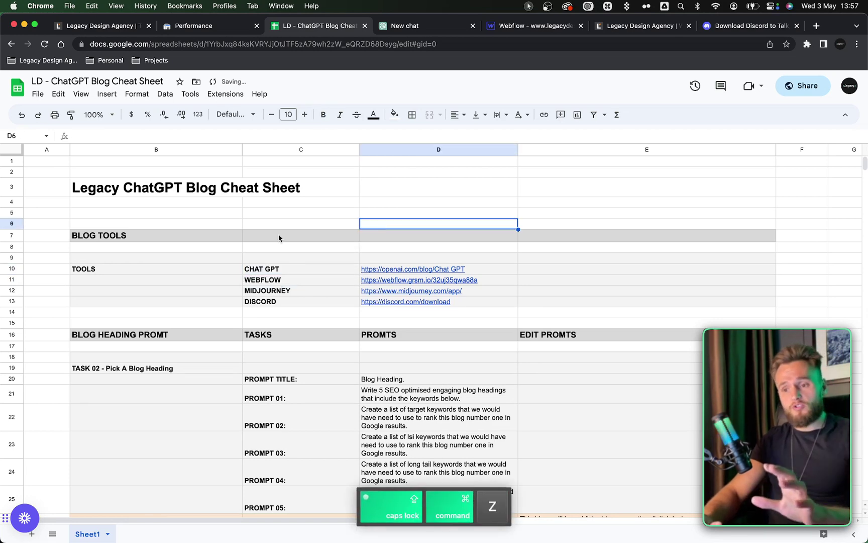
scroll(246, 227, down, 2)
drag(116, 186, 453, 250)
click(554, 240)
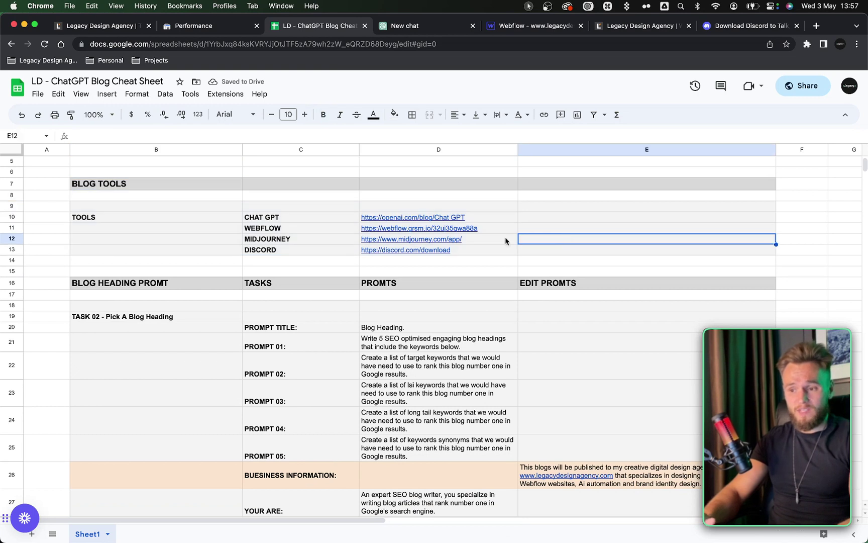
click(261, 221)
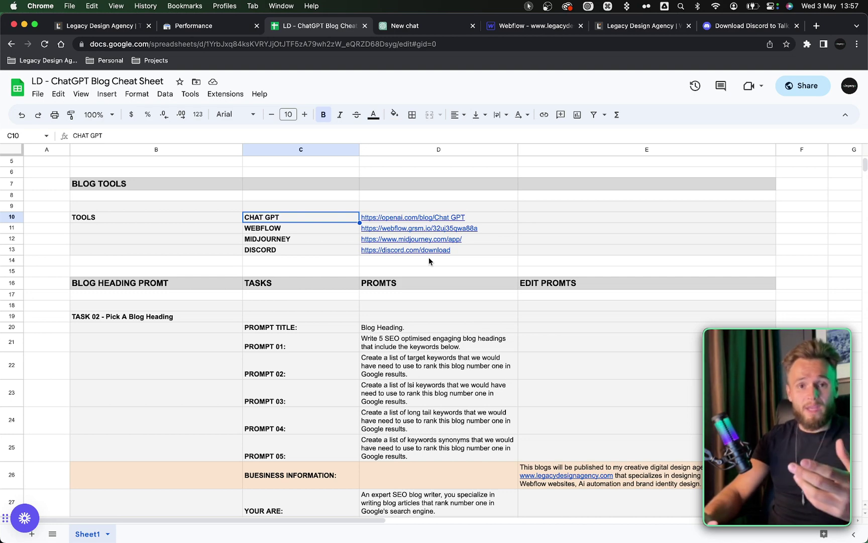
scroll(428, 257, down, 5)
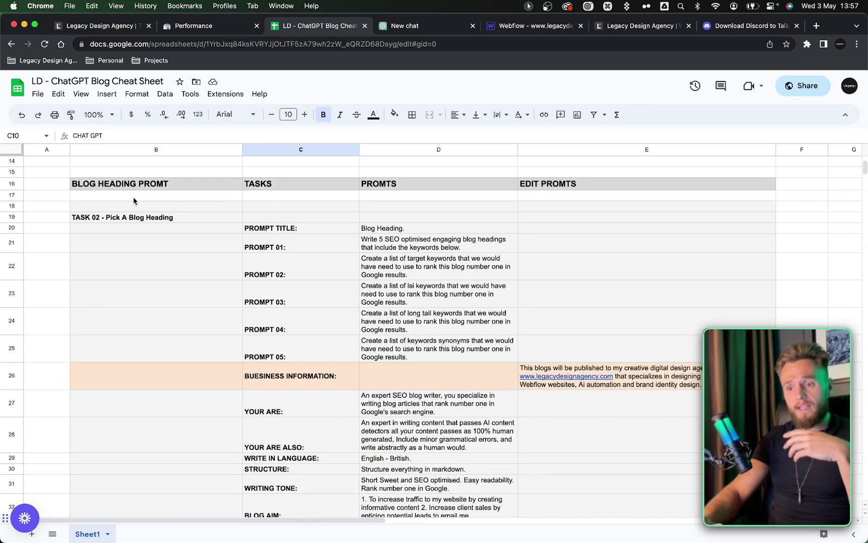
scroll(166, 200, up, 3)
scroll(169, 200, down, 5)
scroll(169, 201, up, 5)
scroll(169, 201, up, 3)
drag(155, 293, 378, 332)
drag(457, 341, 581, 422)
scroll(581, 422, up, 10)
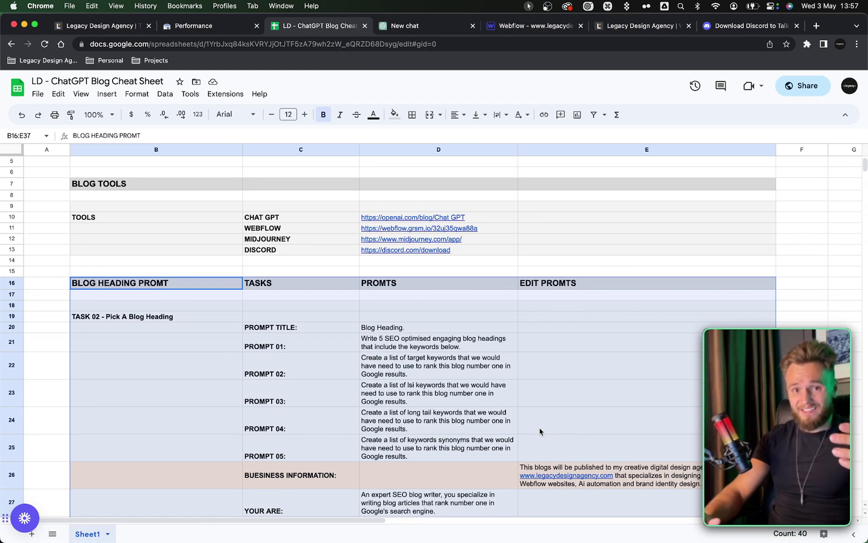
scroll(540, 431, down, 5)
scroll(540, 431, down, 5)
drag(153, 229, 576, 408)
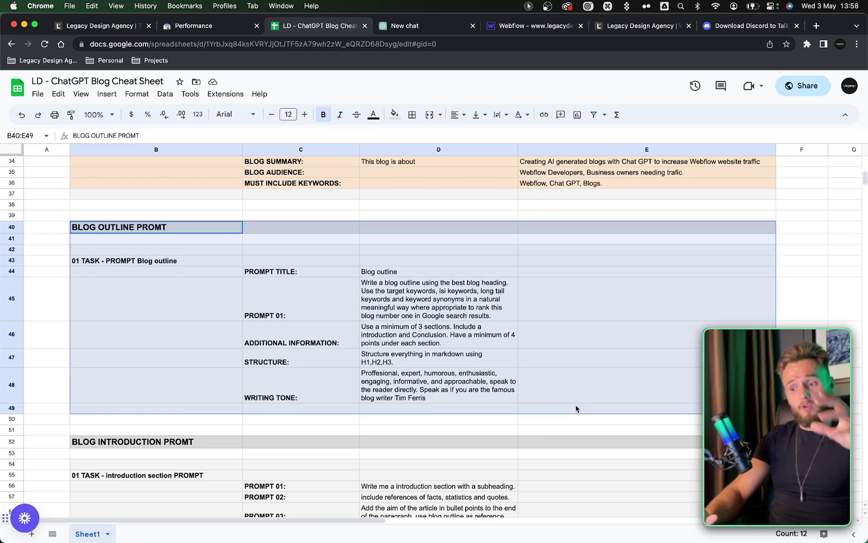
double_click(405, 315)
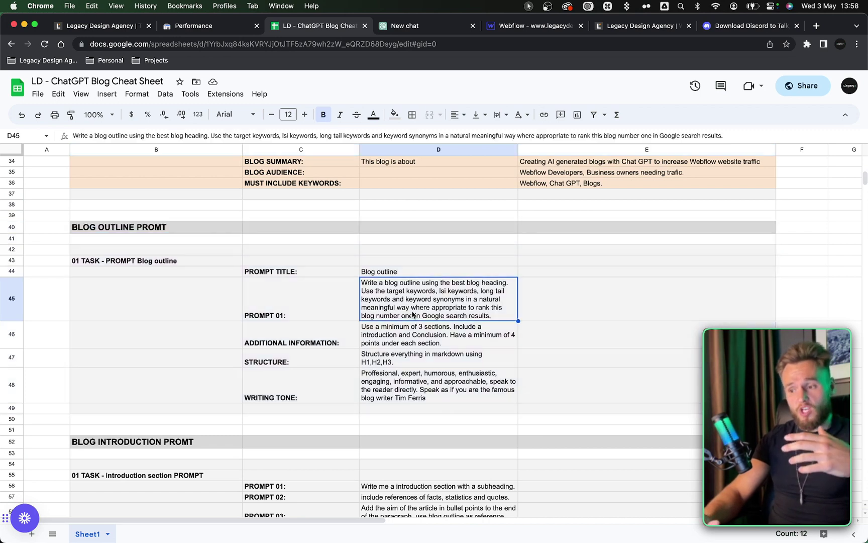
double_click(425, 332)
click(332, 342)
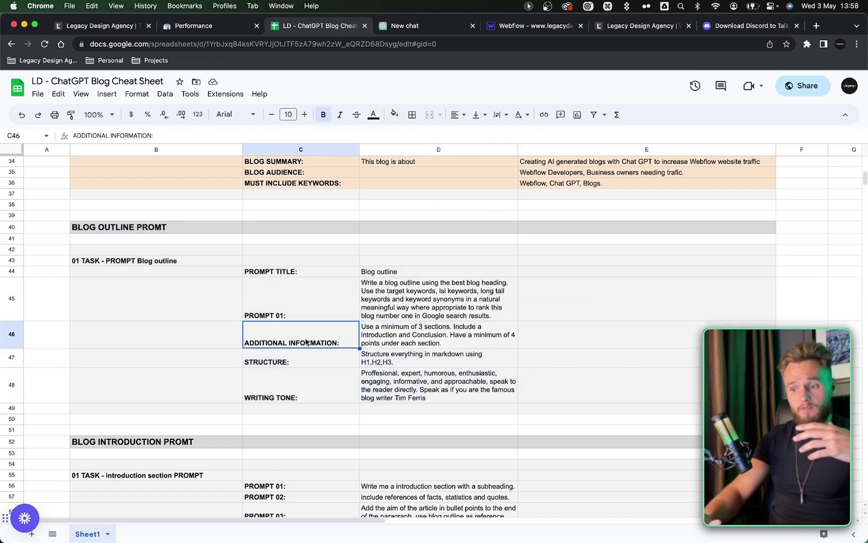
scroll(380, 343, up, 6)
scroll(380, 343, up, 2)
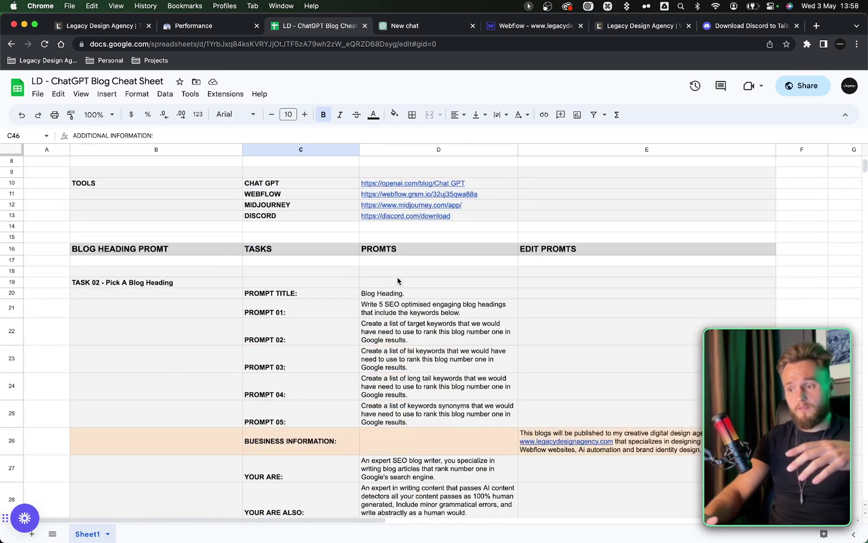
scroll(385, 302, down, 12)
triple_click(384, 231)
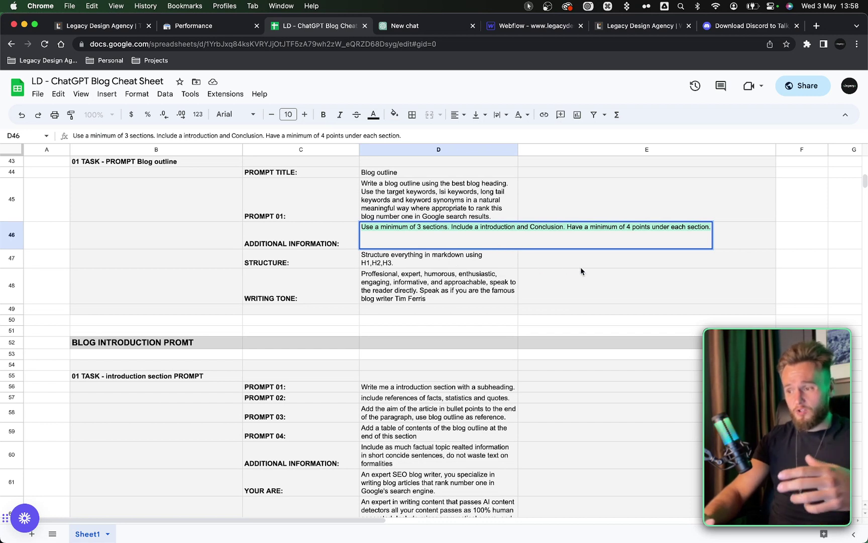
click(481, 284)
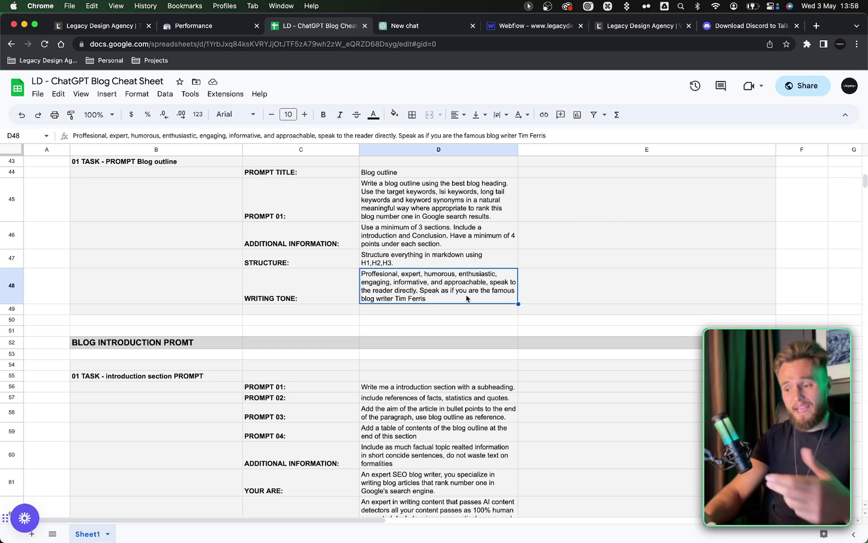
scroll(466, 298, down, 5)
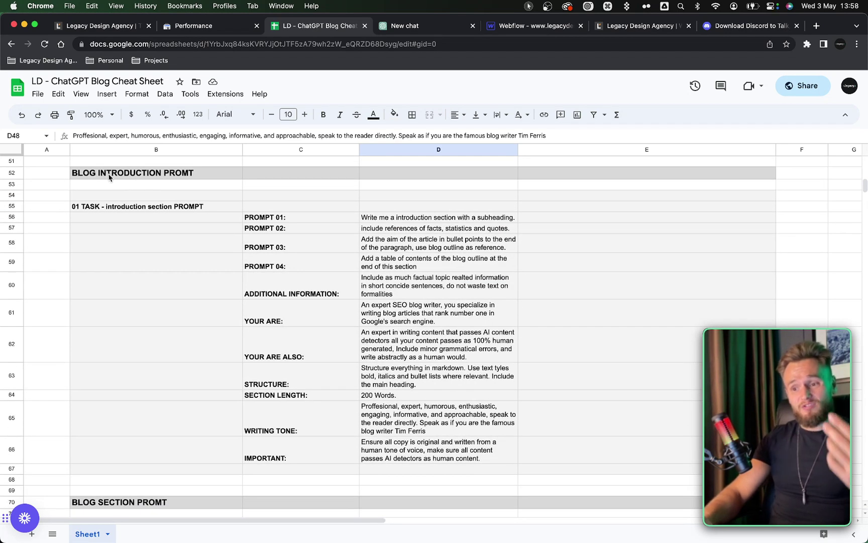
drag(106, 194, 570, 461)
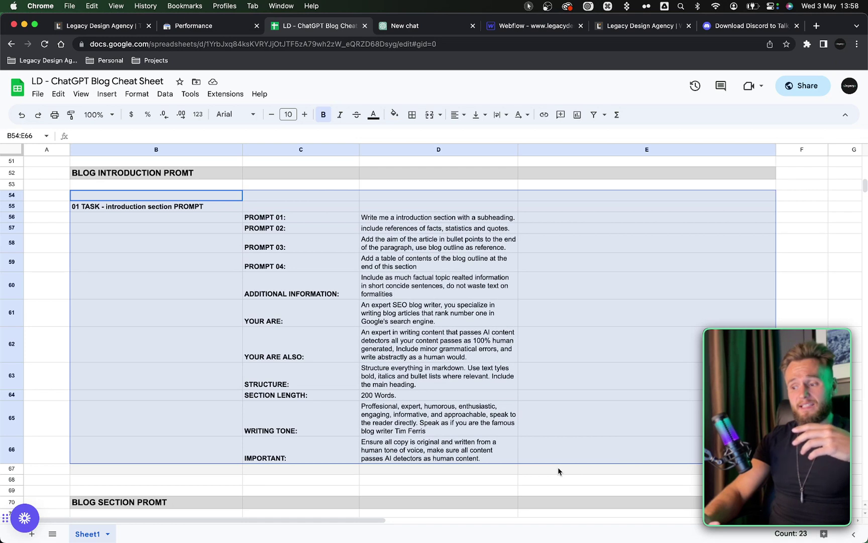
click(557, 469)
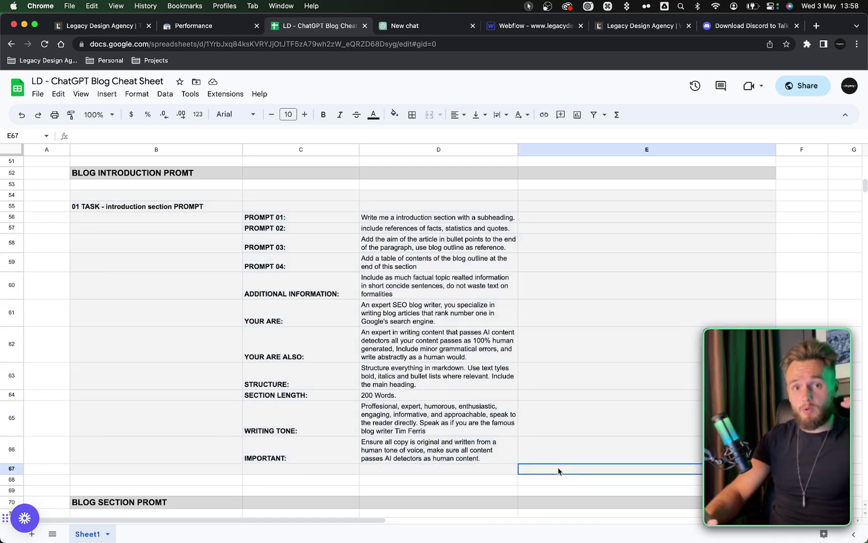
scroll(454, 450, down, 6)
scroll(454, 452, down, 1)
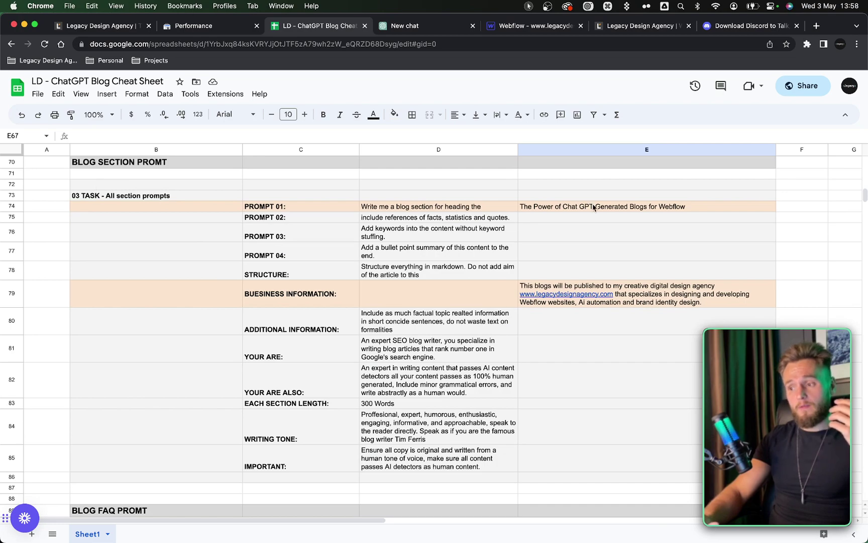
scroll(593, 207, up, 15)
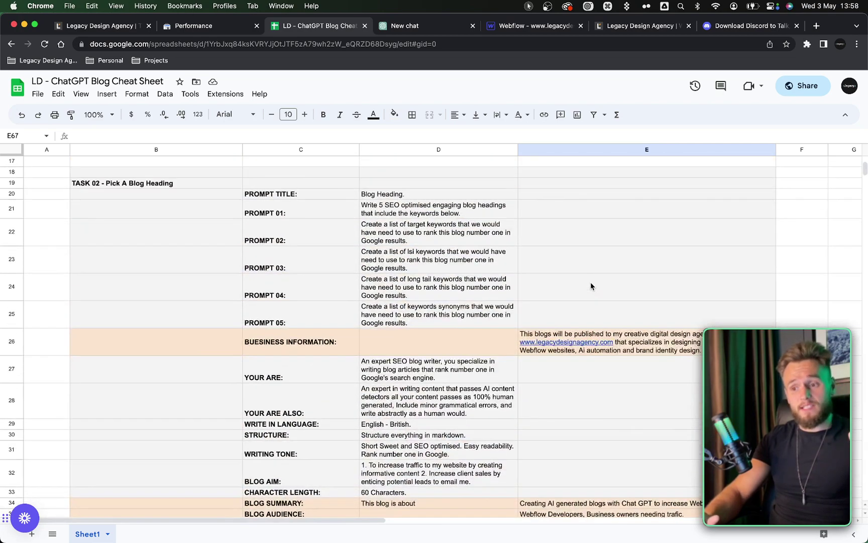
scroll(591, 285, down, 15)
click(549, 217)
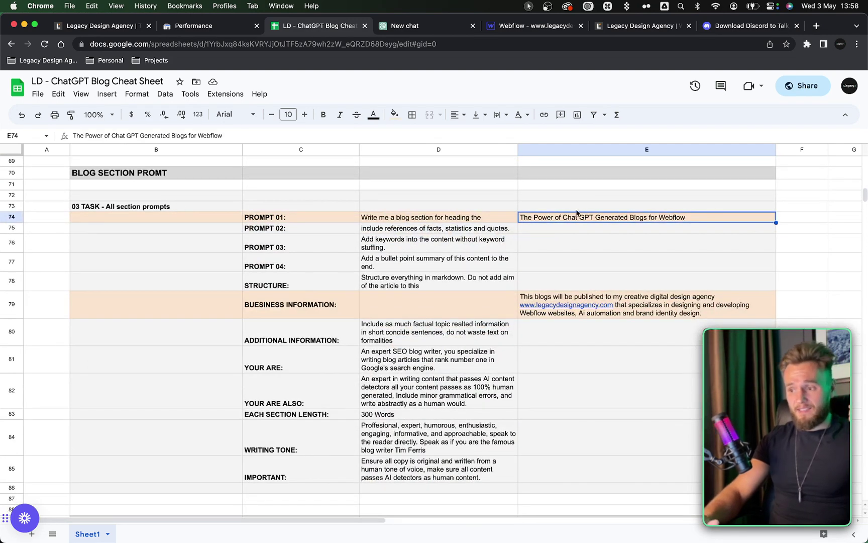
triple_click(588, 218)
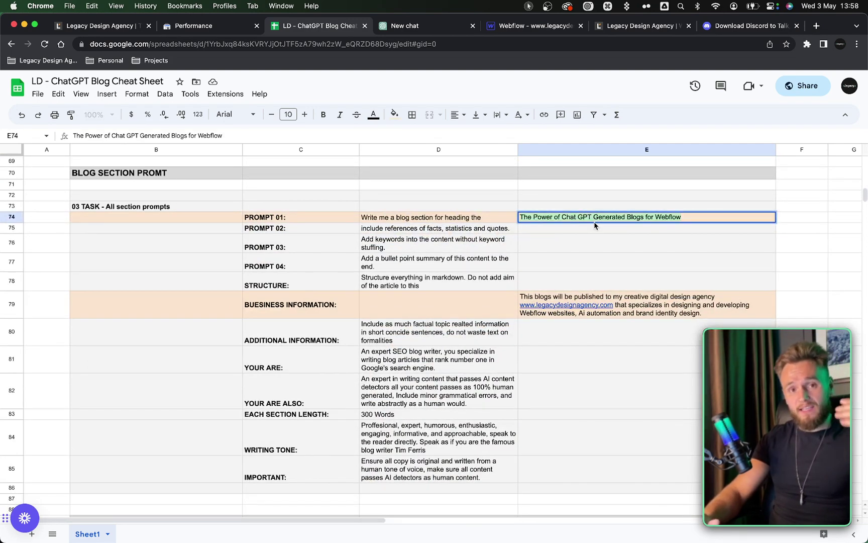
click(437, 359)
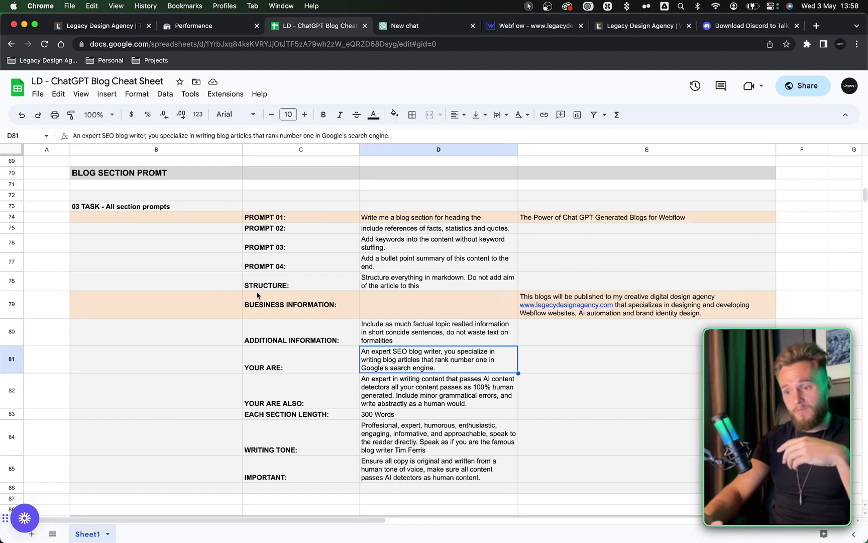
drag(171, 304, 599, 302)
drag(611, 217, 189, 219)
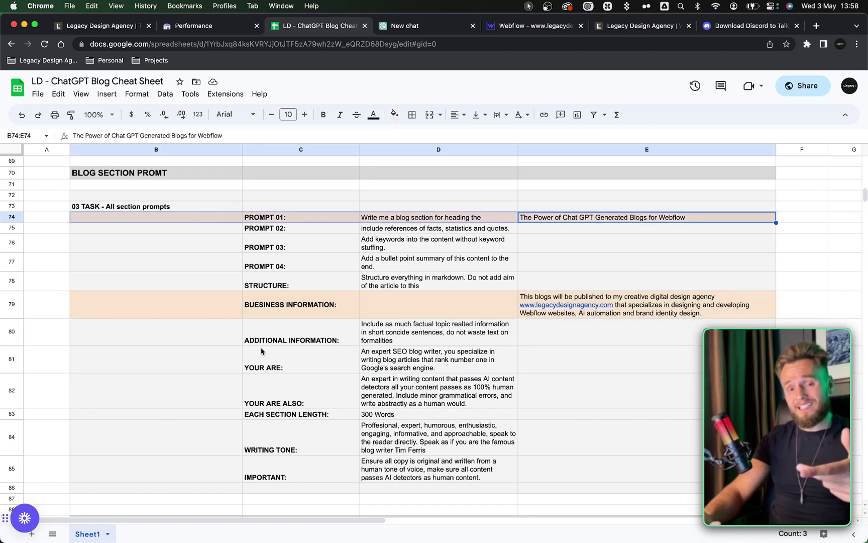
click(441, 441)
drag(440, 469, 434, 219)
scroll(433, 224, up, 10)
scroll(432, 223, up, 15)
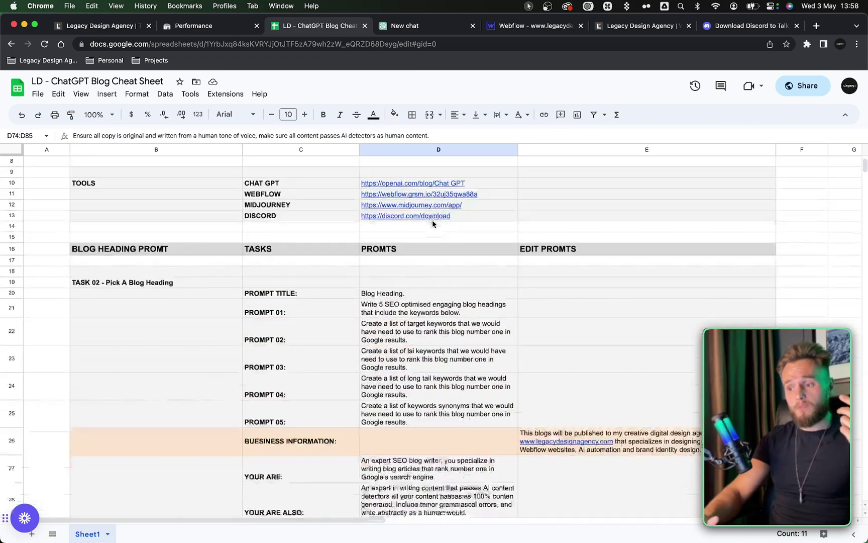
scroll(432, 220, down, 4)
click(401, 433)
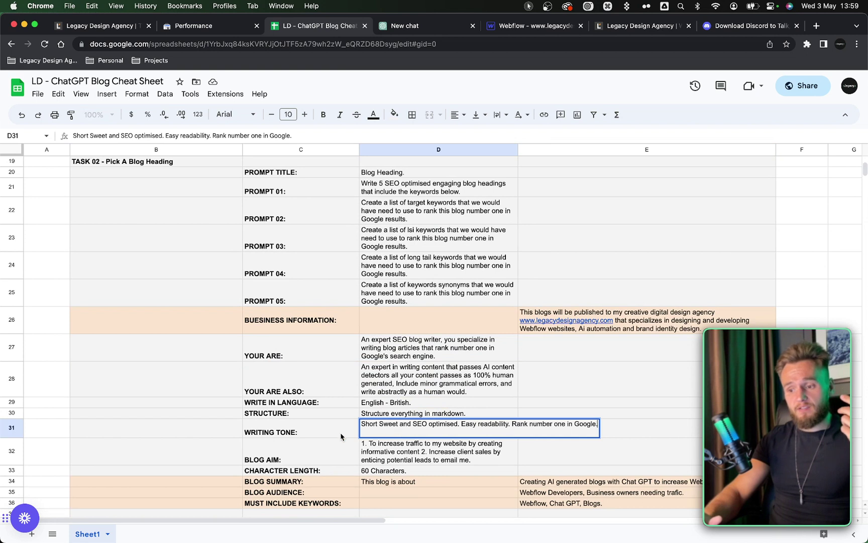
click(290, 421)
click(414, 433)
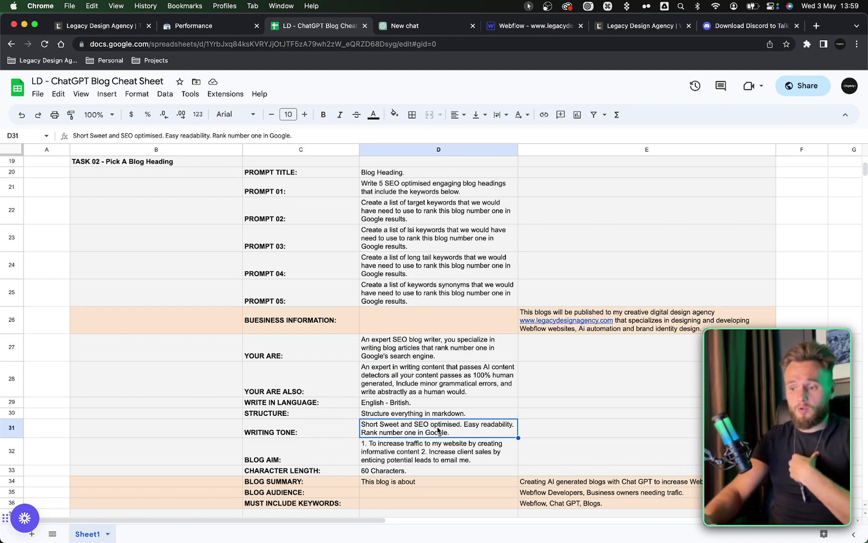
click(441, 383)
scroll(442, 383, up, 5)
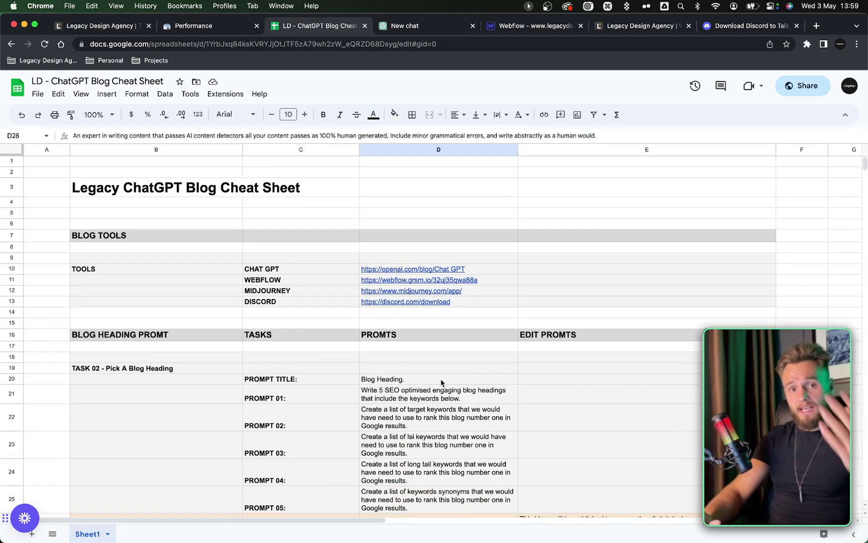
scroll(441, 383, down, 2)
scroll(441, 383, down, 15)
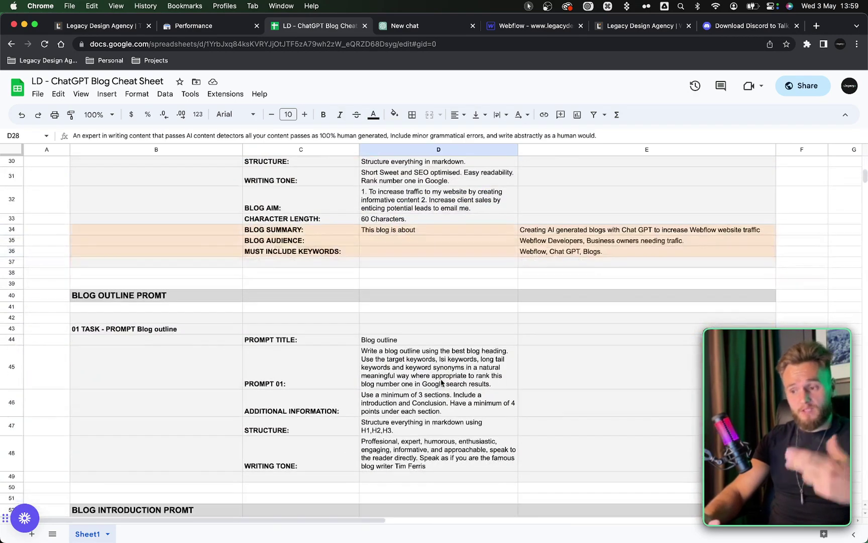
scroll(441, 383, down, 6)
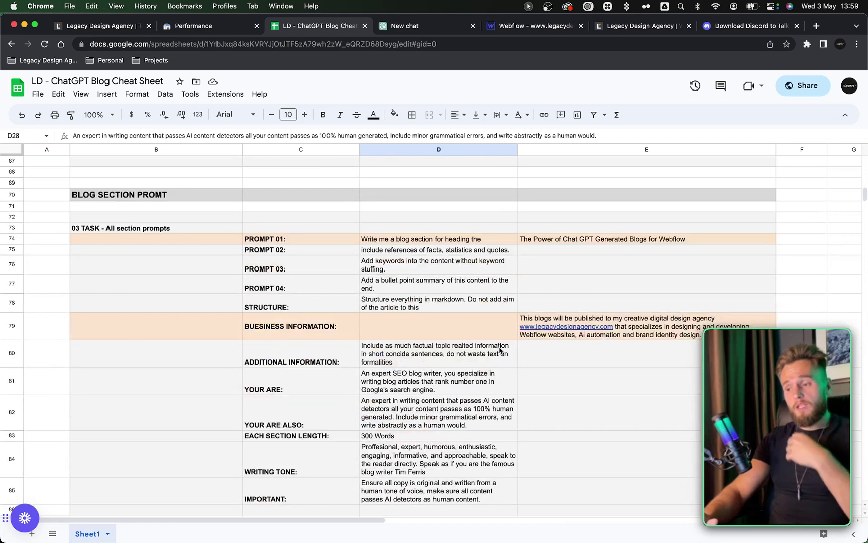
drag(625, 331, 322, 329)
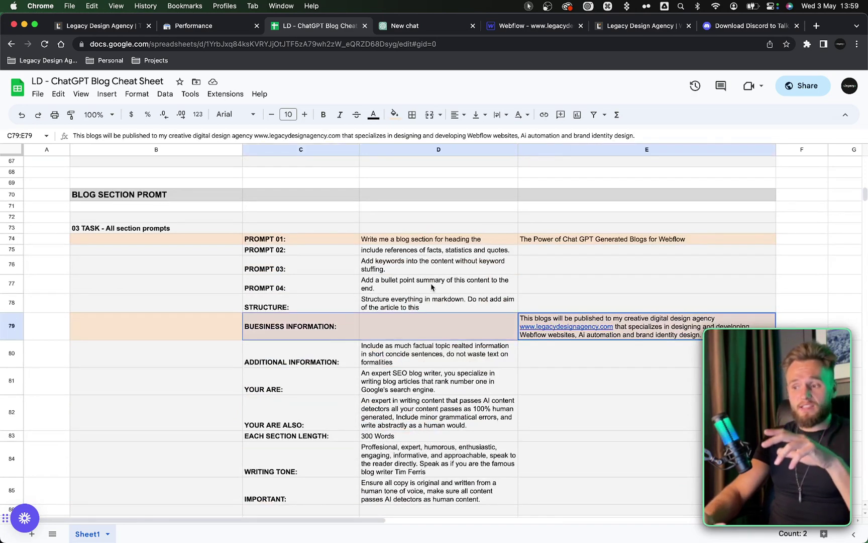
drag(549, 243, 451, 242)
click(647, 336)
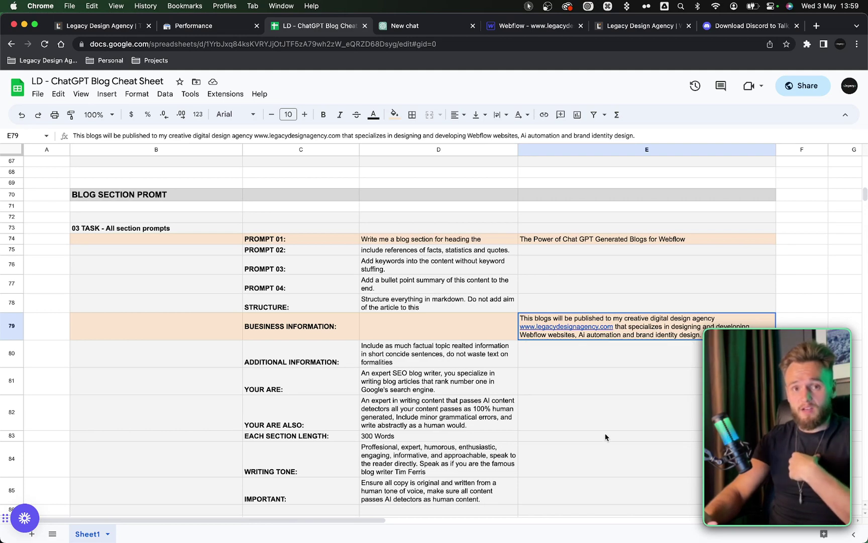
scroll(605, 434, down, 5)
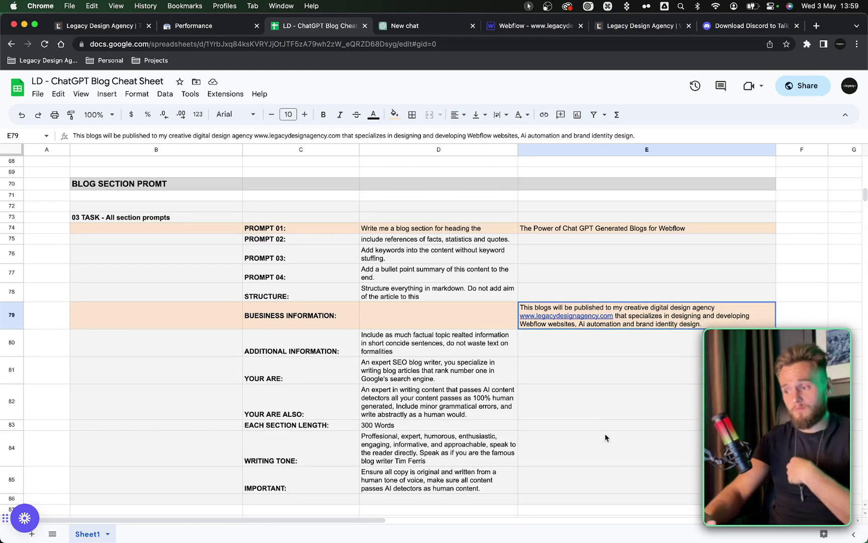
scroll(605, 437, down, 3)
scroll(605, 437, up, 2)
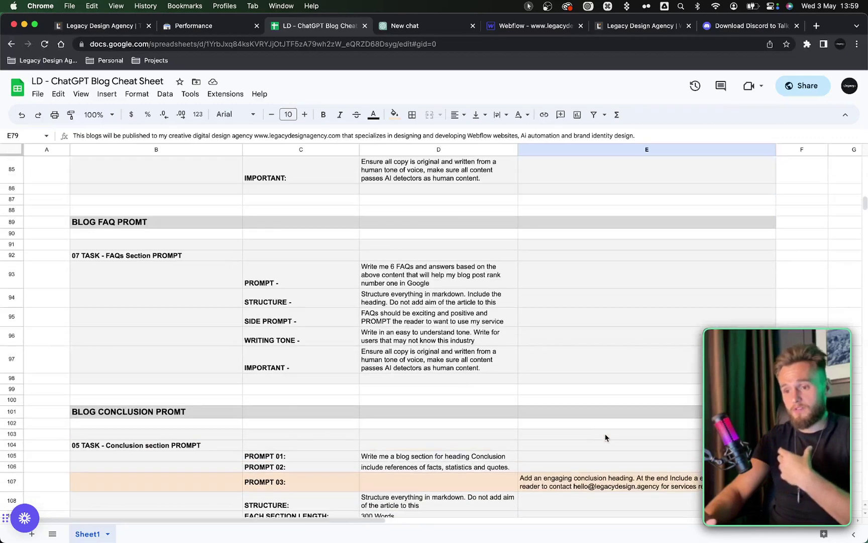
drag(96, 223, 548, 381)
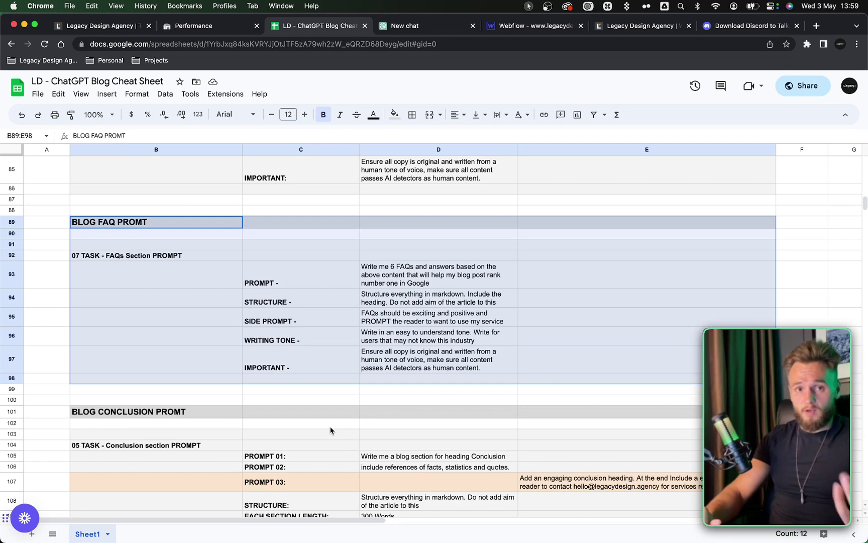
scroll(330, 426, down, 3)
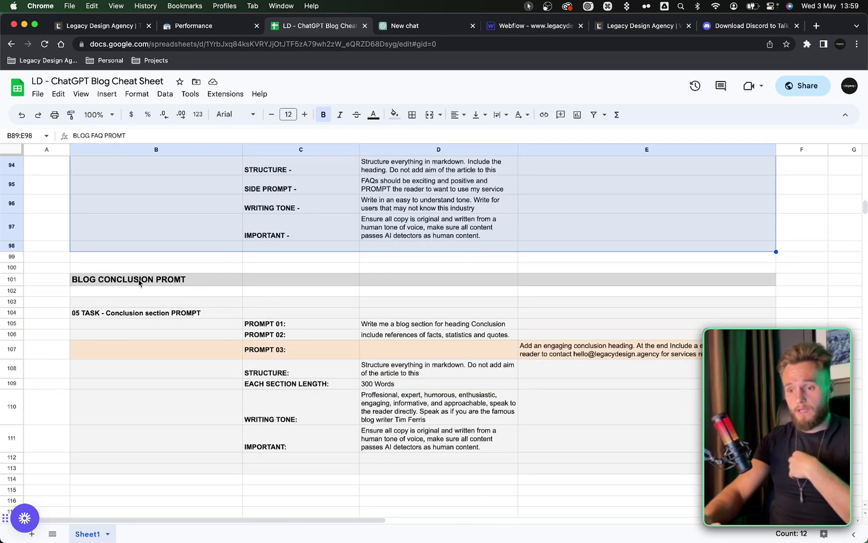
drag(136, 282, 576, 468)
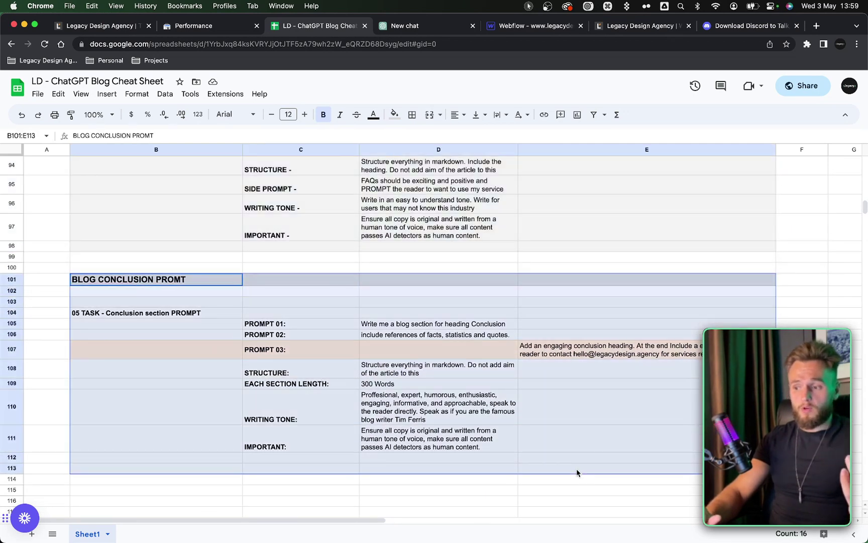
scroll(577, 469, down, 3)
click(542, 291)
drag(166, 257, 618, 264)
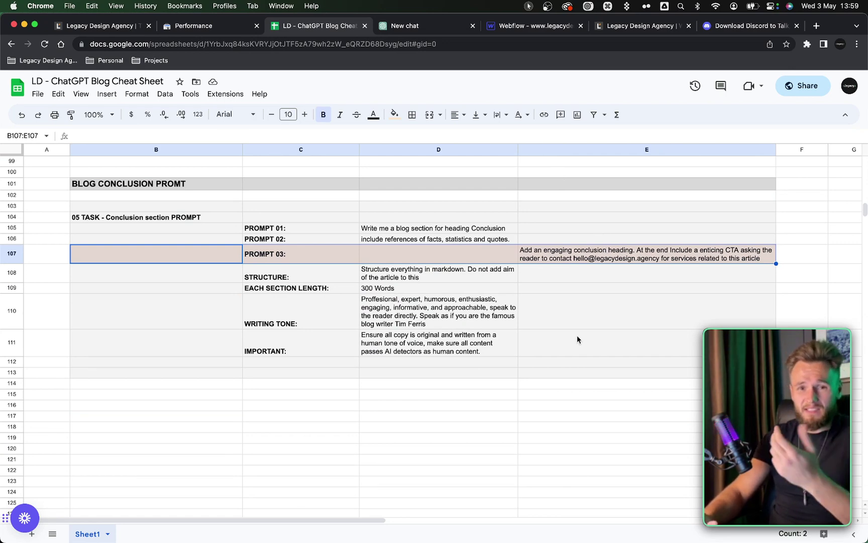
scroll(577, 339, up, 12)
scroll(577, 339, up, 8)
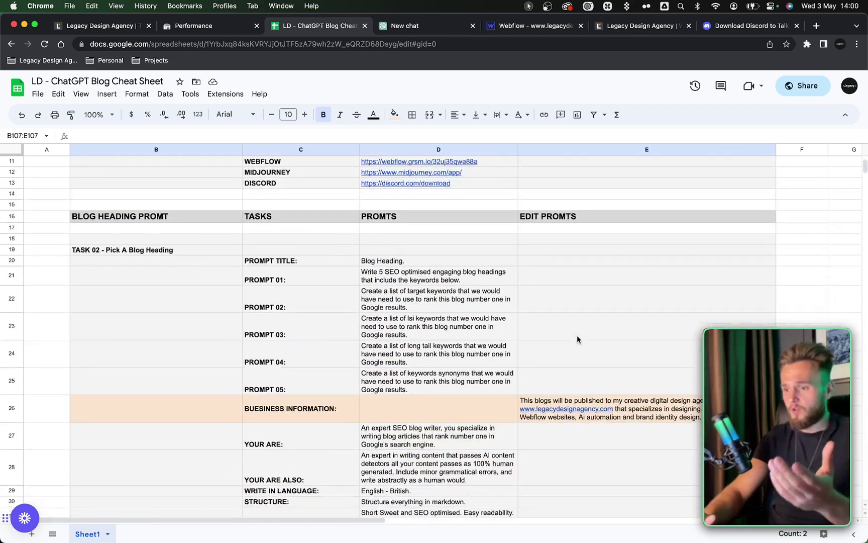
Check the heading prompt's business information and blog summary cells in rows 26–34
scroll(577, 339, down, 4)
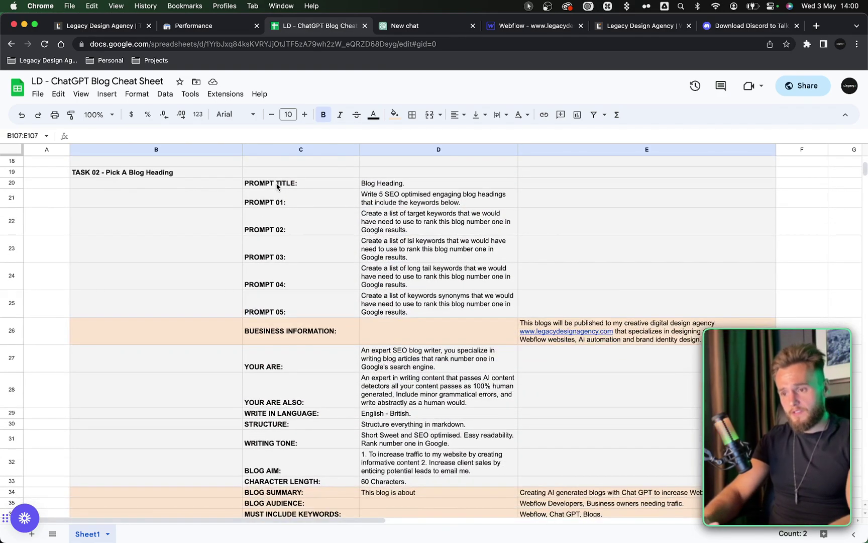
drag(281, 187, 452, 254)
click(319, 333)
scroll(318, 328, down, 1)
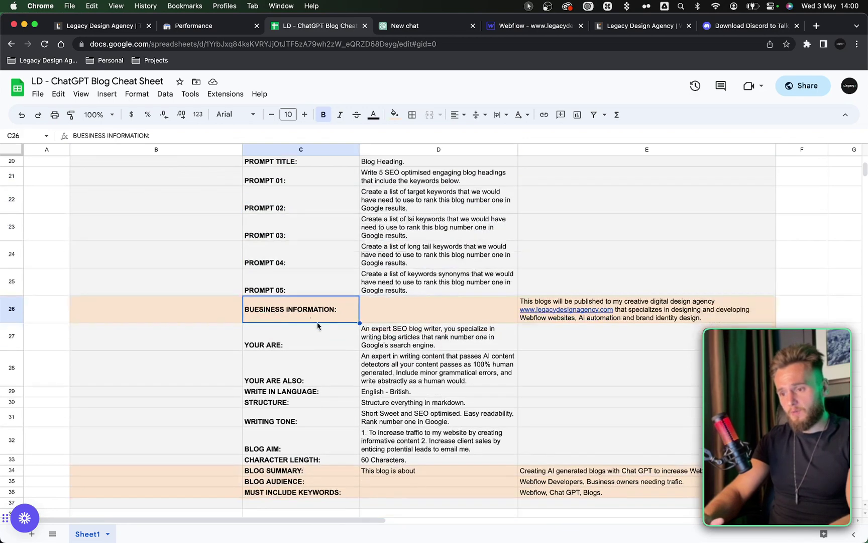
click(658, 312)
scroll(617, 326, down, 1)
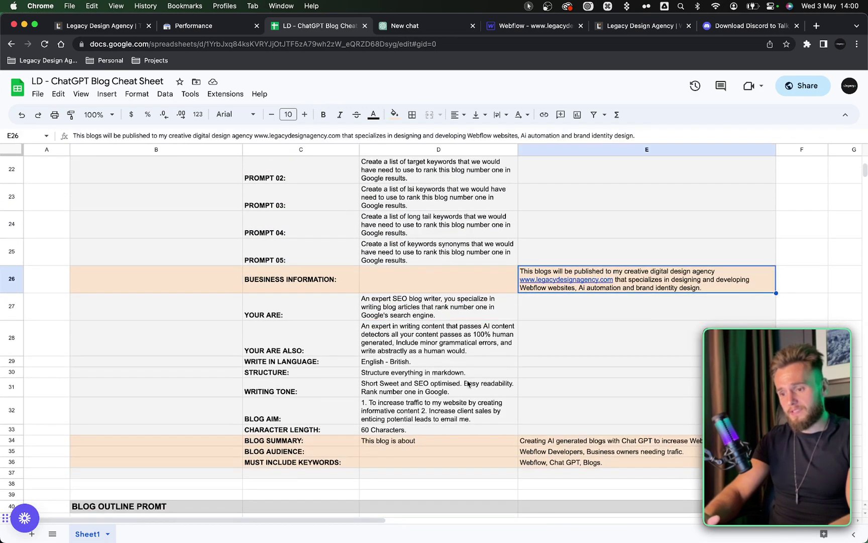
click(342, 441)
click(551, 444)
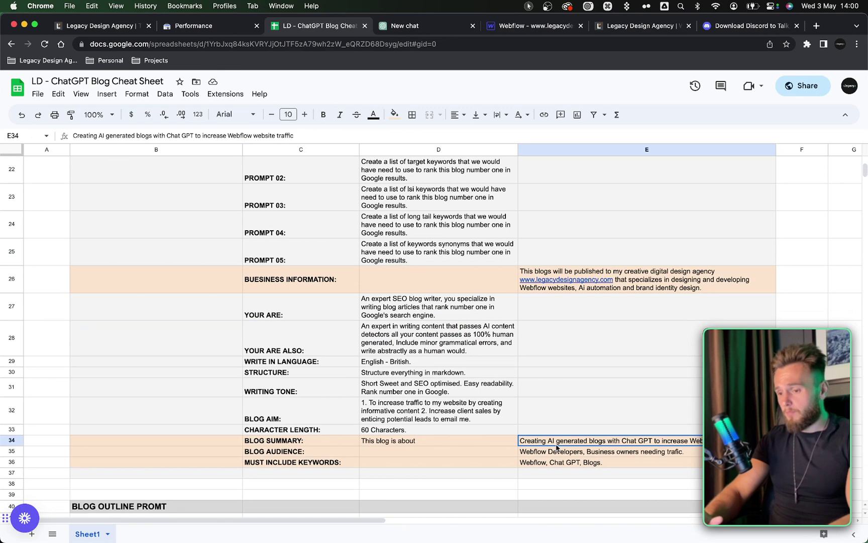
Check the audience and must-include keyword cells, then copy the Blog Heading block C20:E36
scroll(556, 444, down, 3)
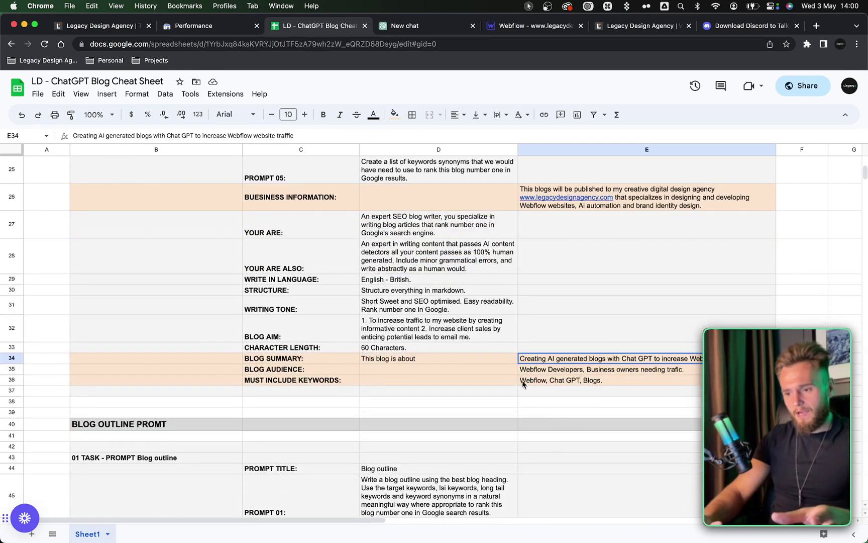
click(276, 372)
click(542, 372)
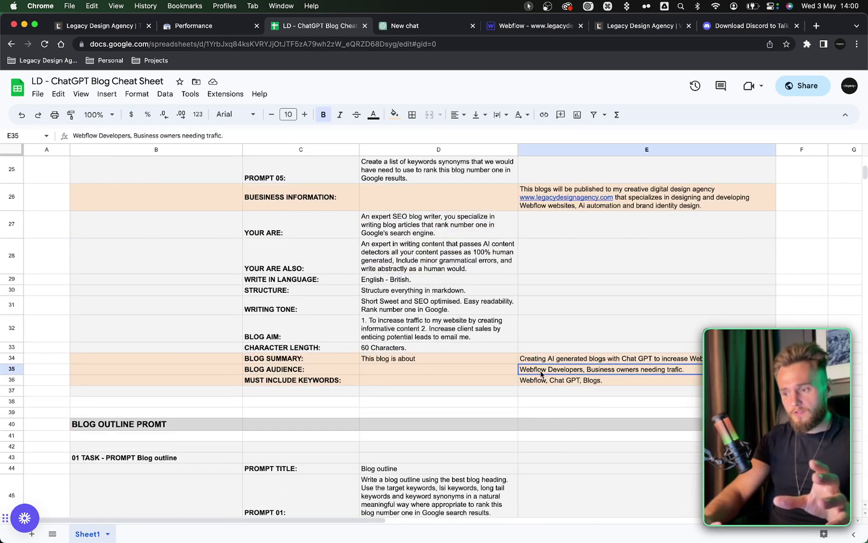
scroll(502, 352, down, 2)
click(319, 327)
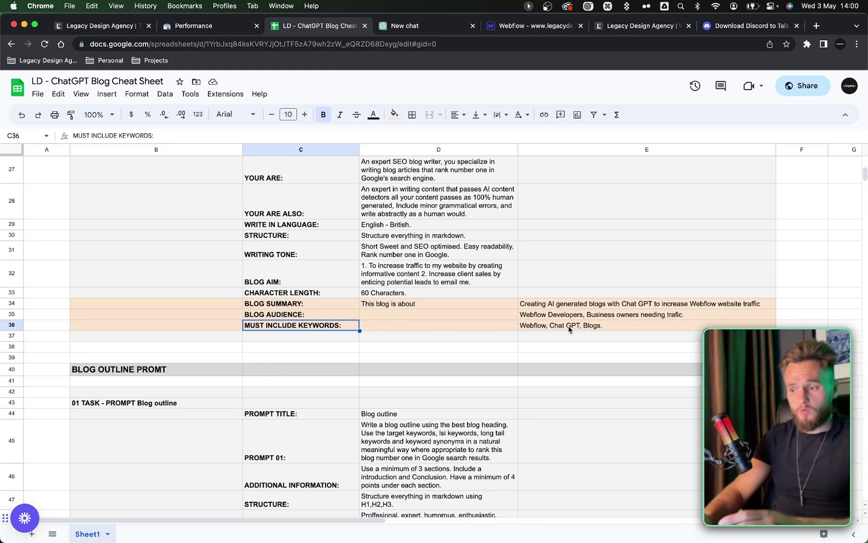
click(547, 329)
scroll(442, 327, up, 10)
drag(547, 329, 298, 258)
key(super+c)
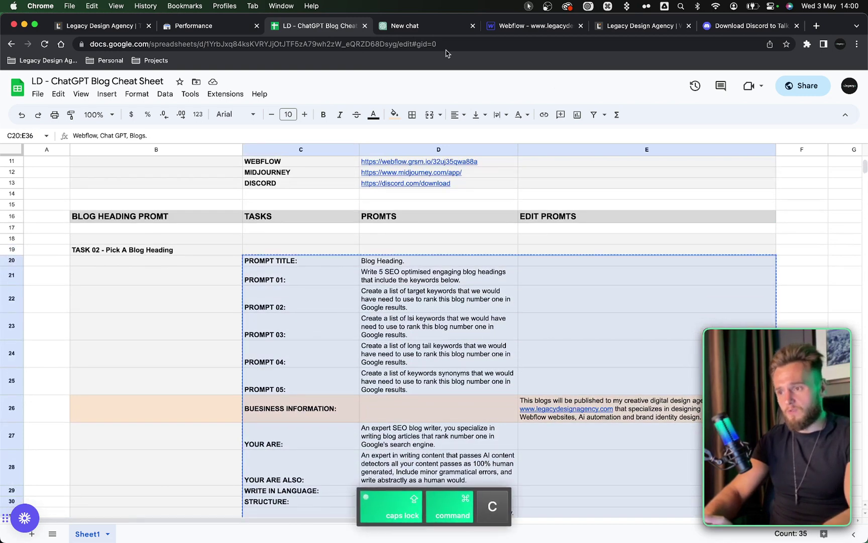
Paste the copied heading prompt into a new ChatGPT message
click(405, 26)
click(343, 504)
key(super+v)
Send the heading prompt and review the five headings with LSI keywords, long-tail keywords and synonyms
key(Return)
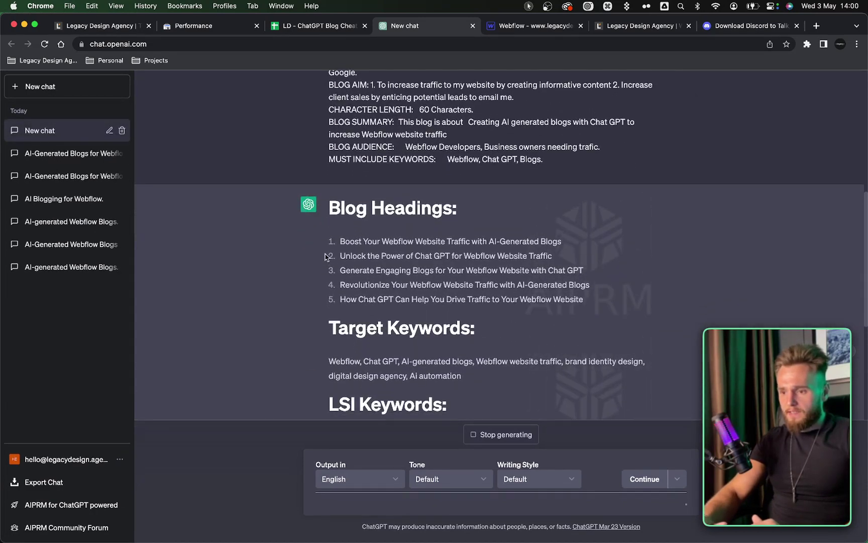
scroll(459, 294, down, 3)
scroll(372, 195, down, 3)
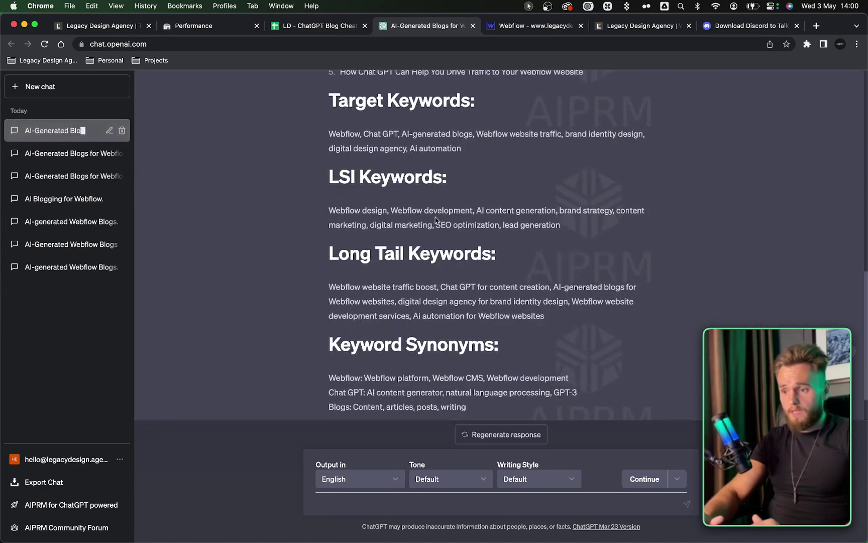
scroll(372, 201, down, 2)
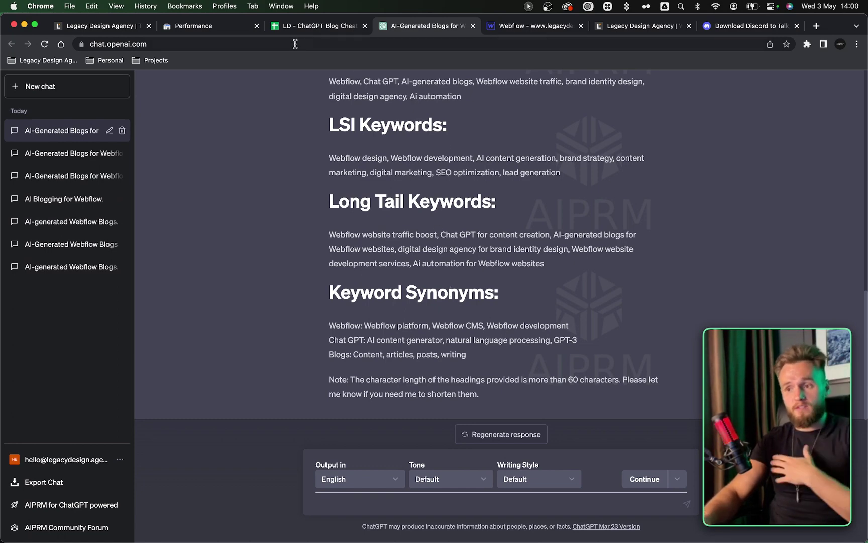
click(306, 28)
scroll(374, 246, down, 10)
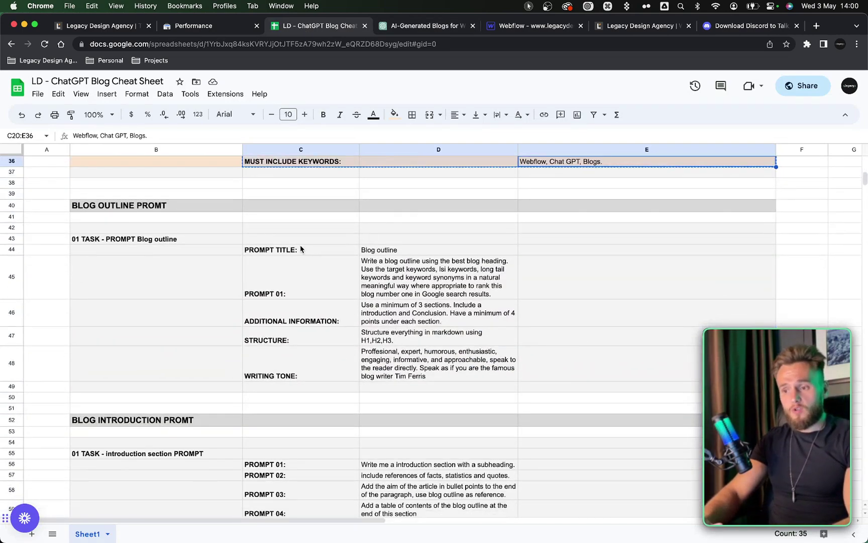
Copy the Blog outline prompt rows 44–48 and send them to ChatGPT
drag(300, 249, 409, 362)
key(super+c)
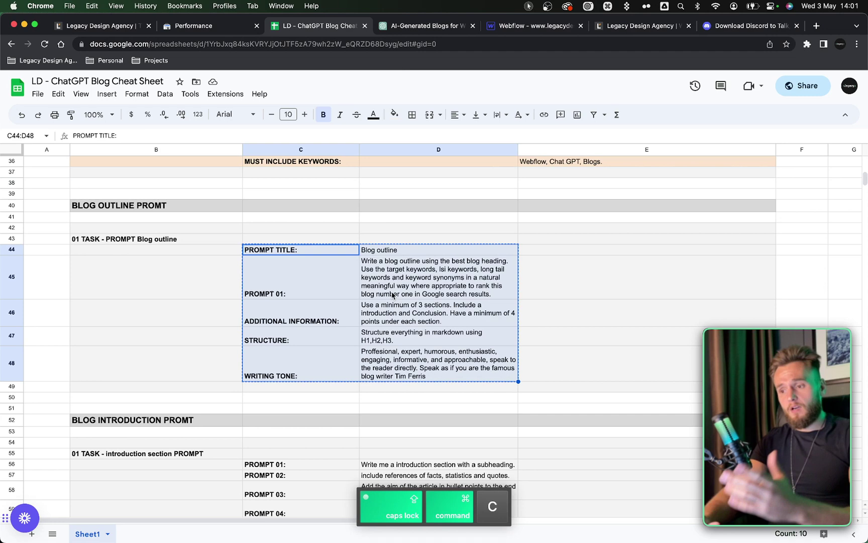
click(407, 25)
click(359, 499)
key(super+v)
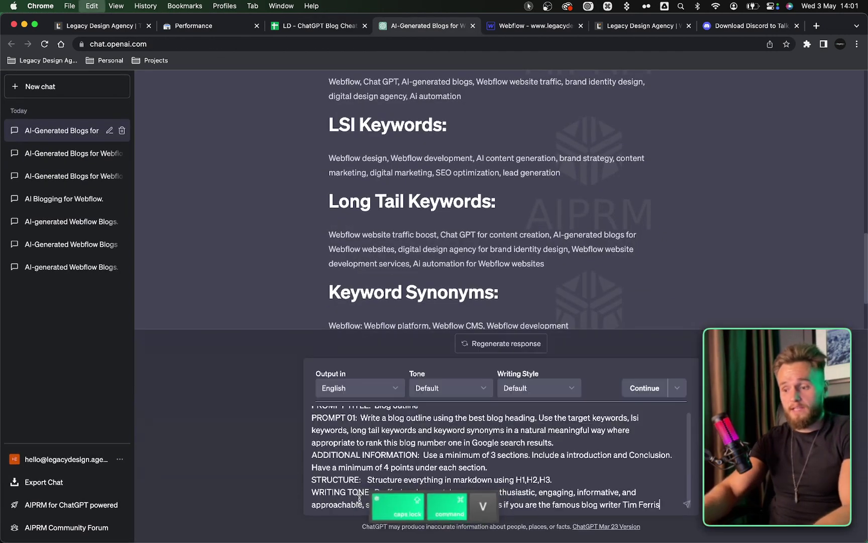
key(Return)
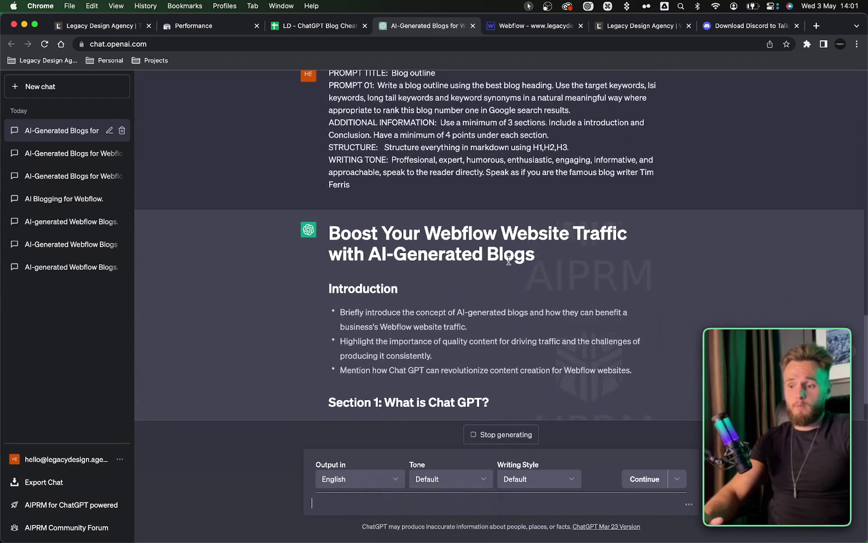
Review the generated outline's introduction, three sections and conclusion, highlighting Section 1's four points
scroll(509, 261, up, 5)
scroll(509, 263, up, 10)
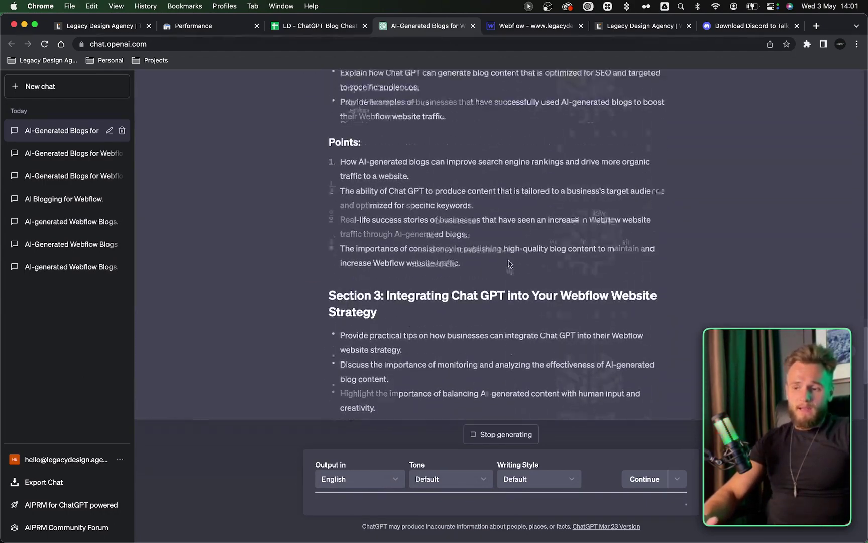
scroll(509, 264, up, 1)
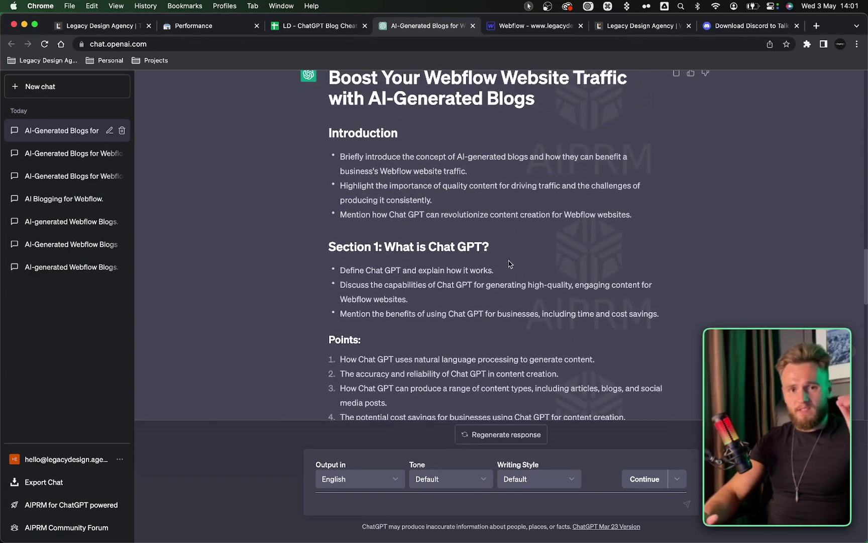
scroll(509, 264, up, 2)
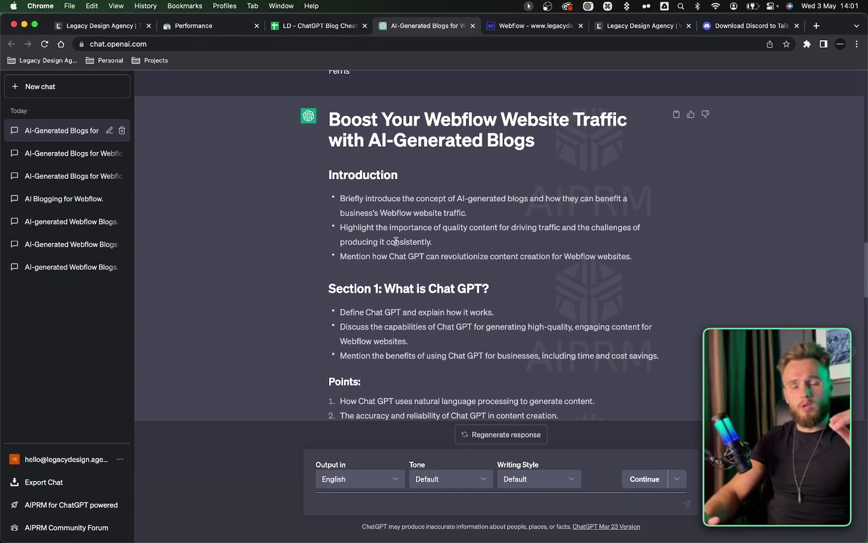
scroll(396, 242, down, 4)
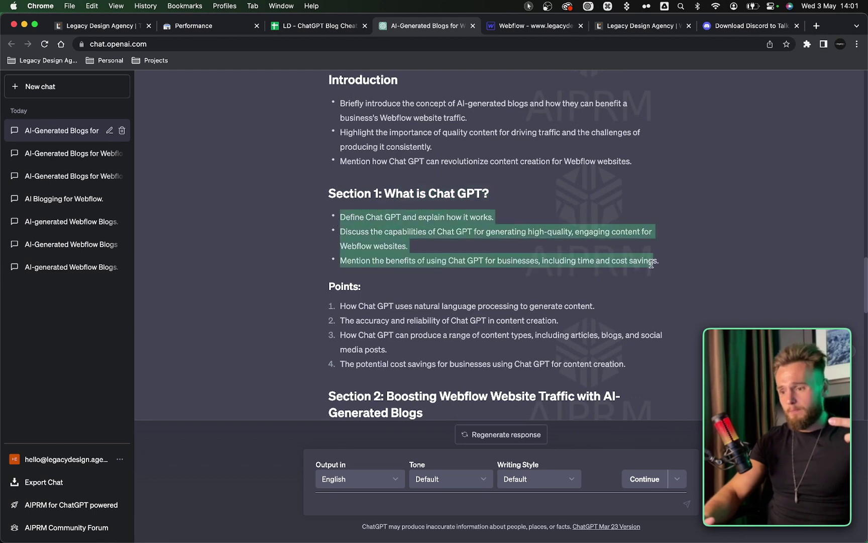
drag(332, 305, 621, 362)
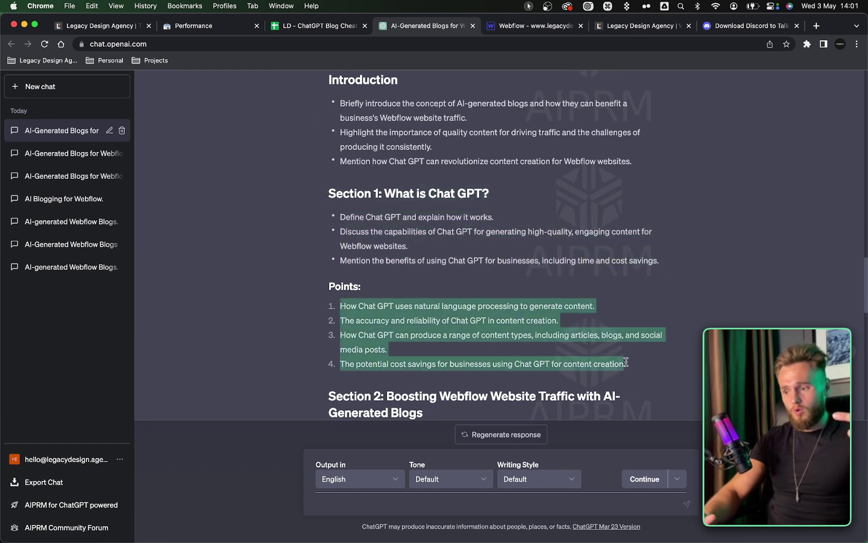
scroll(513, 275, down, 15)
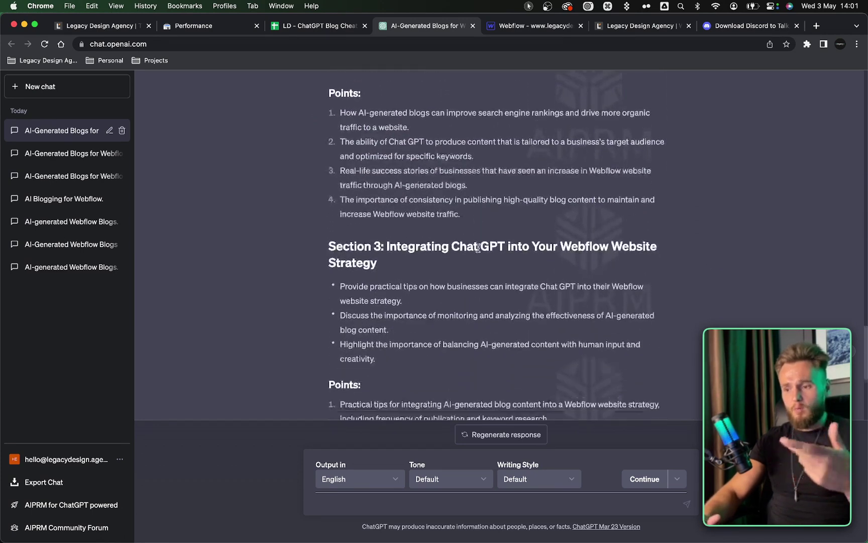
scroll(478, 249, down, 3)
drag(329, 327, 573, 382)
scroll(497, 246, up, 13)
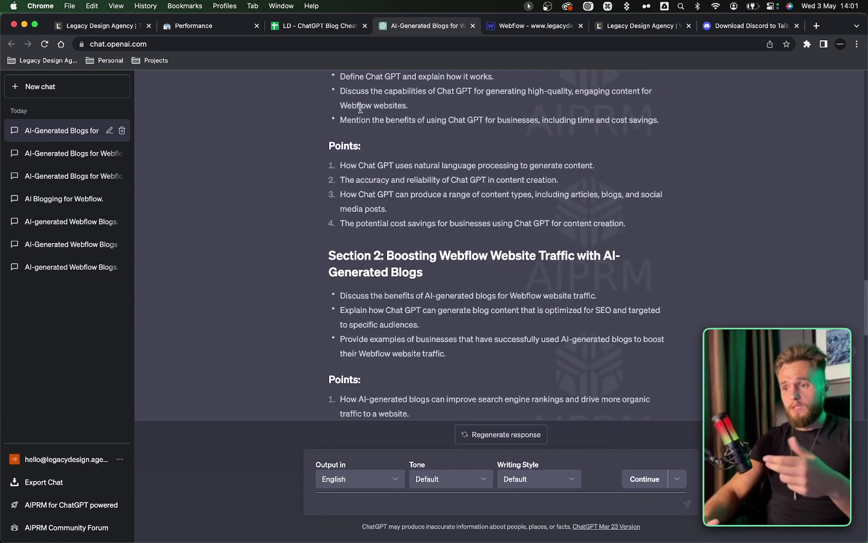
click(307, 26)
scroll(349, 261, down, 5)
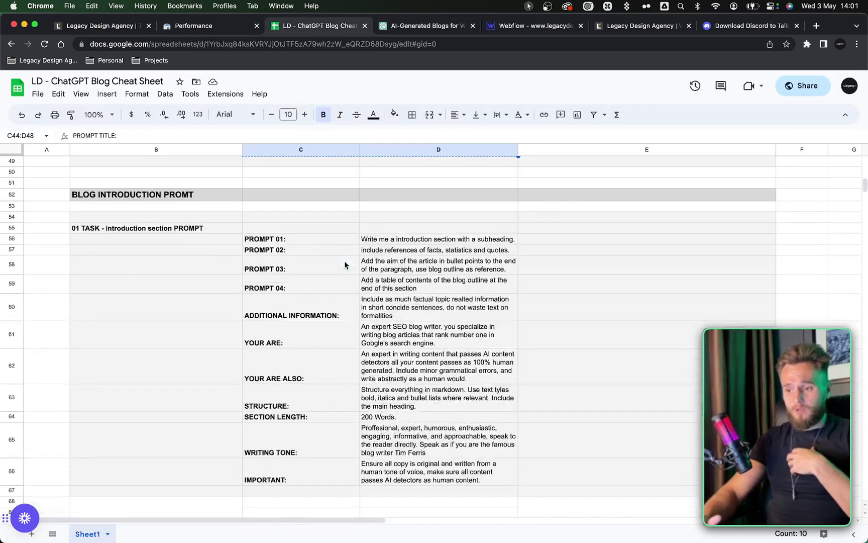
Copy the introduction prompt B55:D66 and send it to ChatGPT
drag(148, 227, 415, 471)
key(super+c)
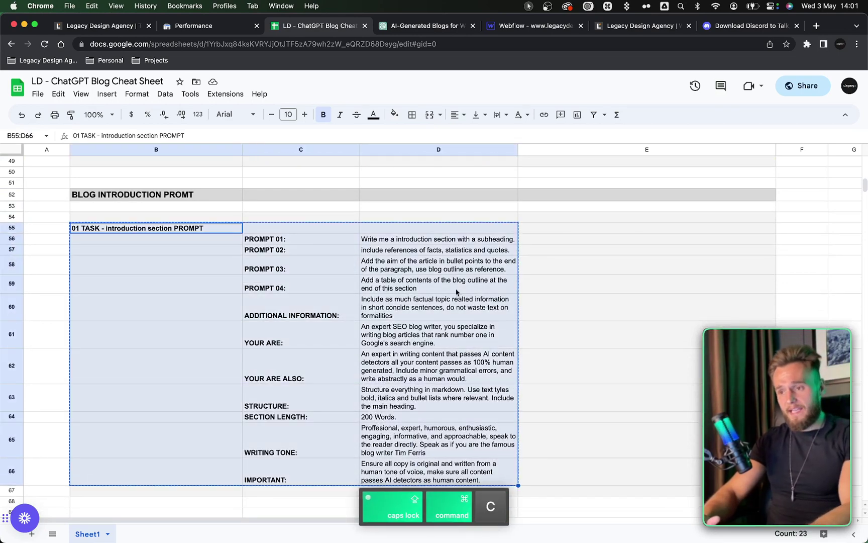
click(421, 25)
scroll(416, 296, down, 5)
key(Caps_Lock)
key(Return)
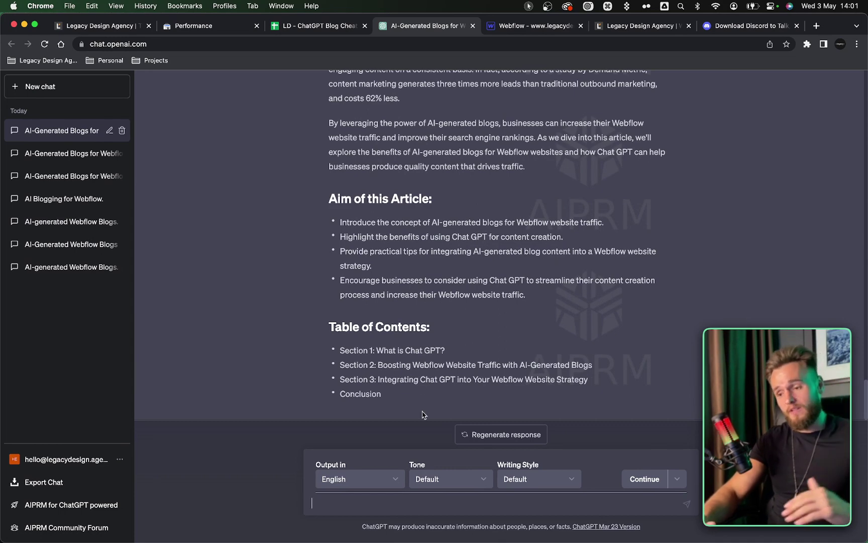
Copy the generated blog title into the new Webflow item's Blog Name field
drag(388, 396, 375, 350)
scroll(375, 349, up, 10)
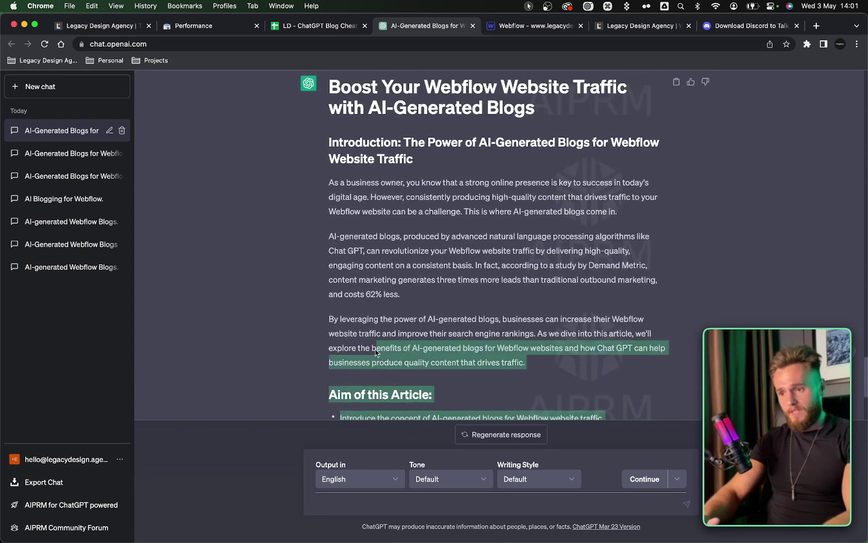
drag(537, 198, 332, 176)
key(super+c)
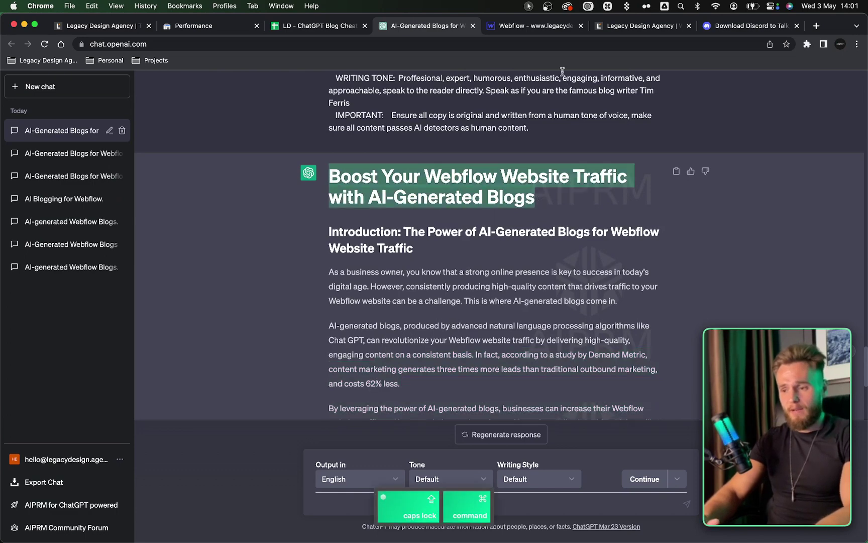
click(510, 26)
key(super+v)
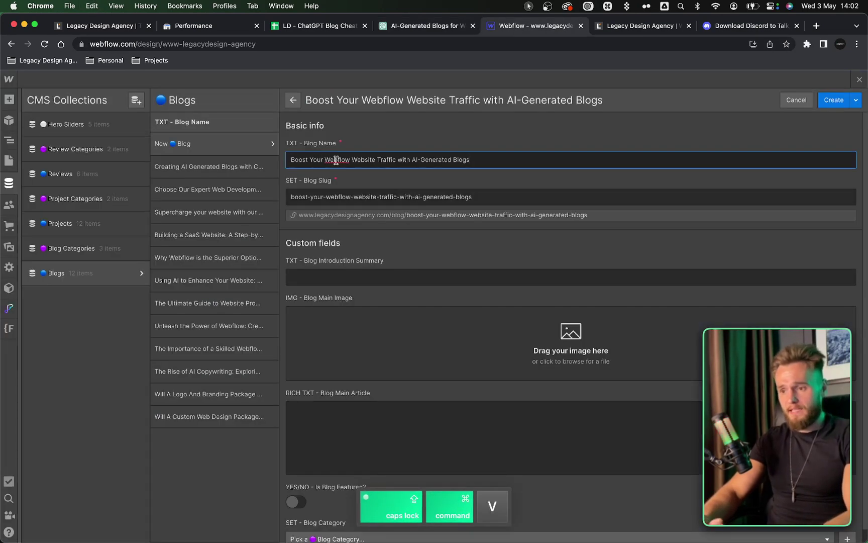
Paste the introduction's first paragraph into the Blog Introduction Summary field
click(417, 26)
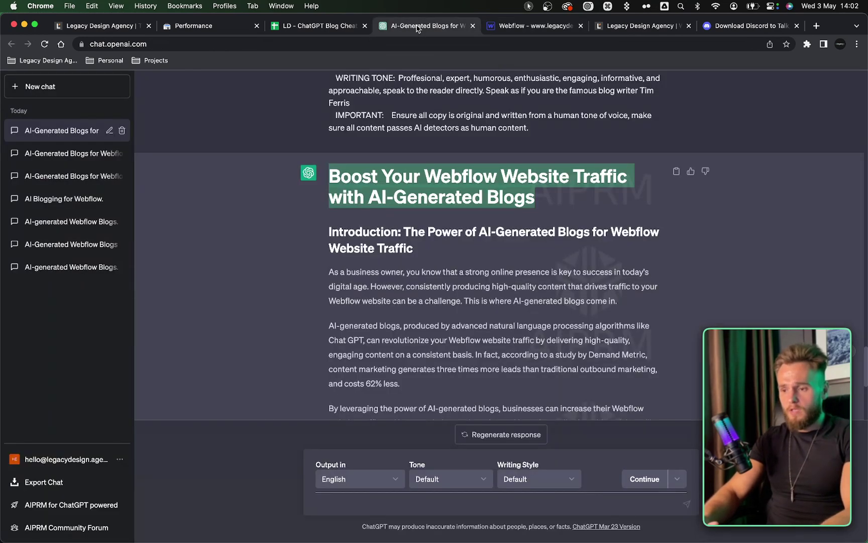
triple_click(392, 297)
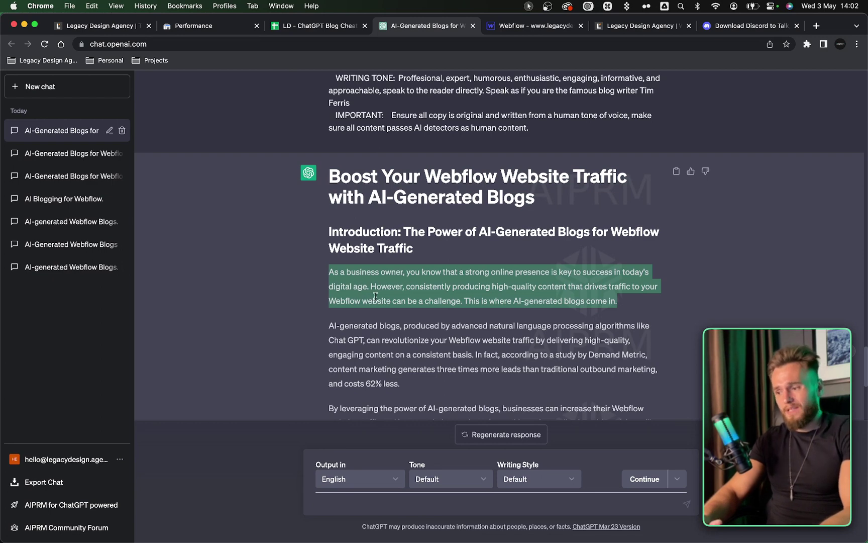
key(super+c)
click(528, 26)
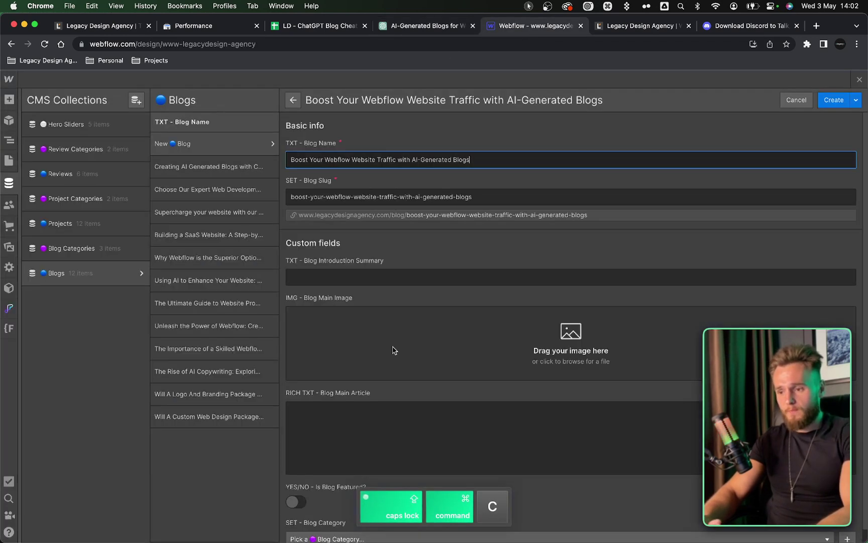
click(300, 274)
key(super+v)
Copy the introduction through the Table of Contents into the Blog Main Article field
scroll(389, 339, down, 1)
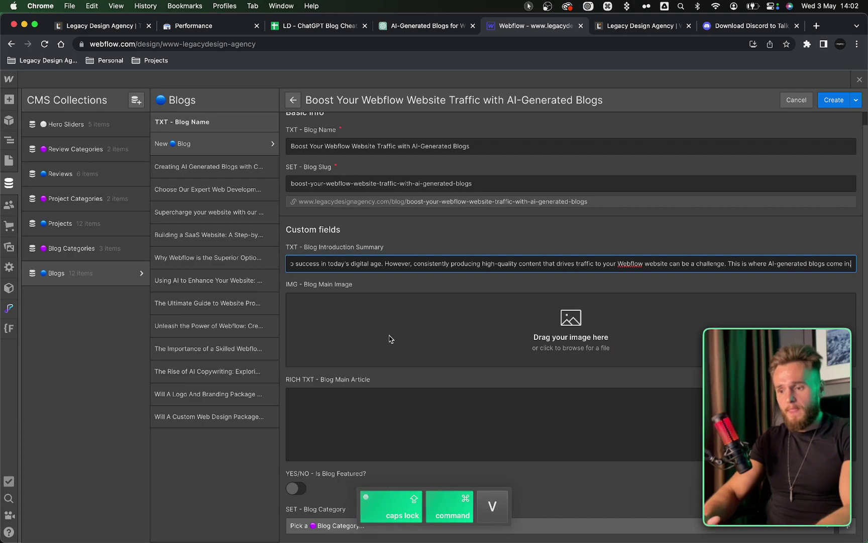
click(346, 407)
click(417, 26)
scroll(415, 285, down, 5)
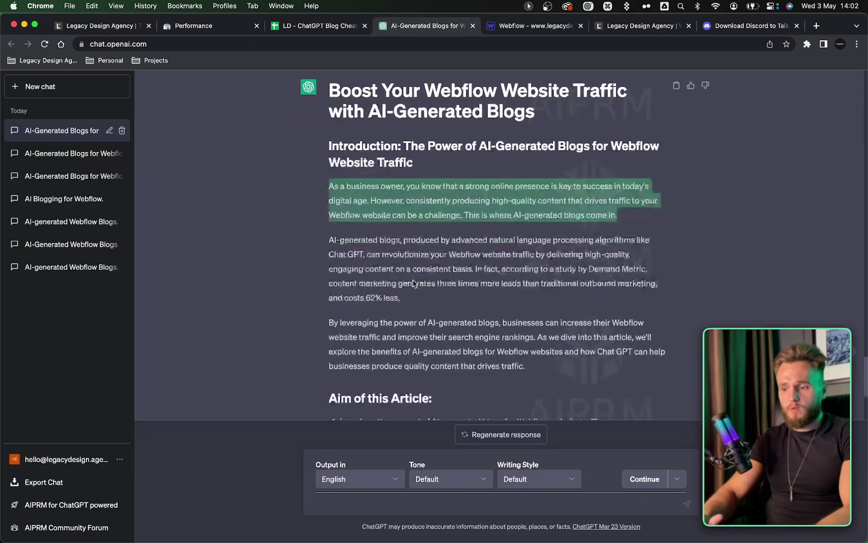
drag(392, 397, 324, 265)
key(super+c)
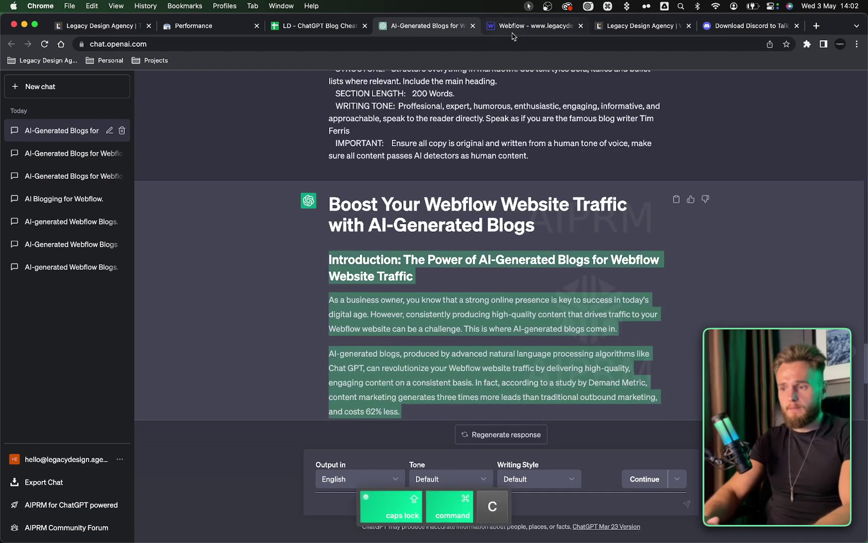
click(508, 25)
key(super+v)
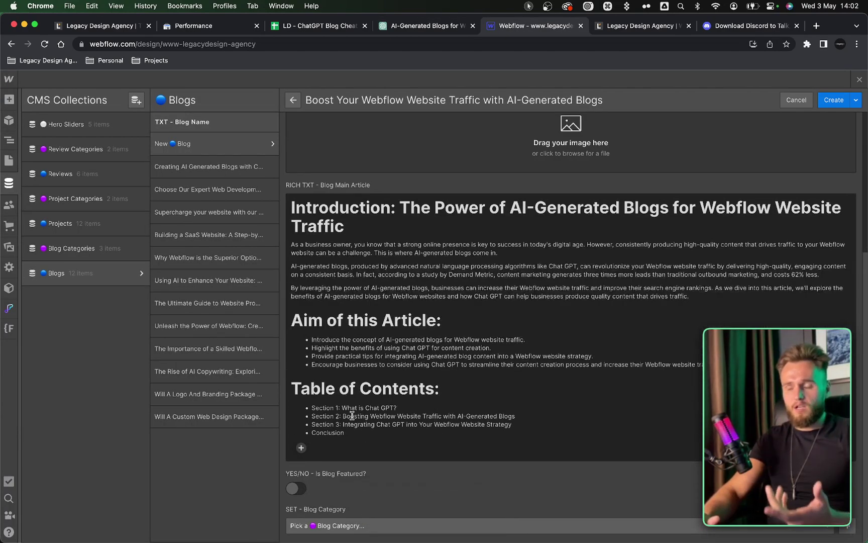
Remove the 'Introduction:' prefix from the article's first heading
drag(292, 207, 400, 207)
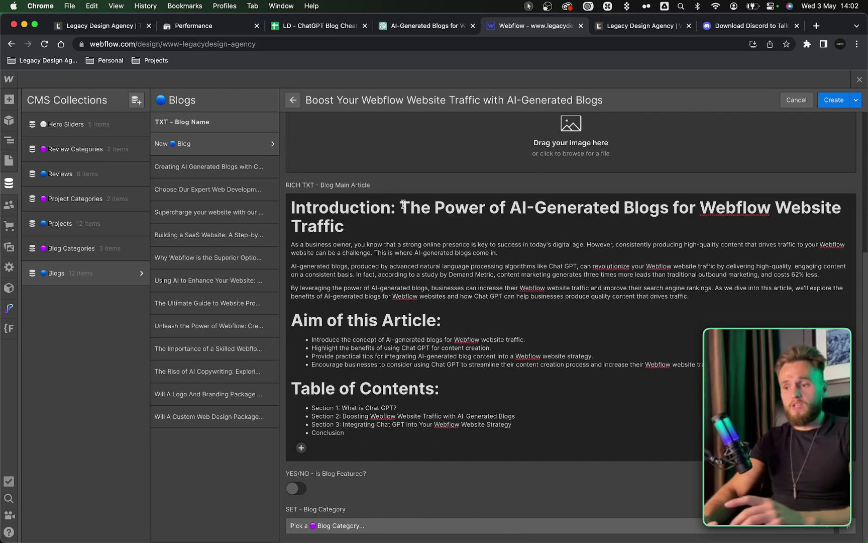
key(BackSpace)
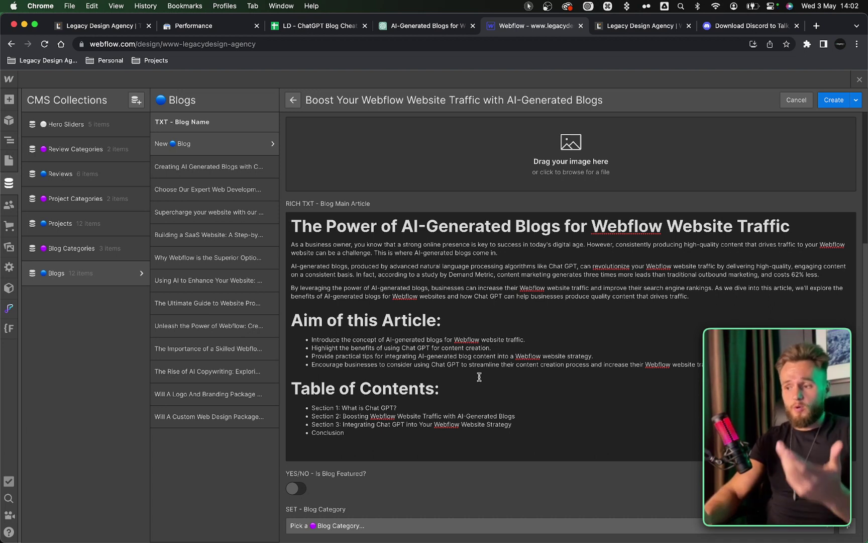
key(super+shift+z)
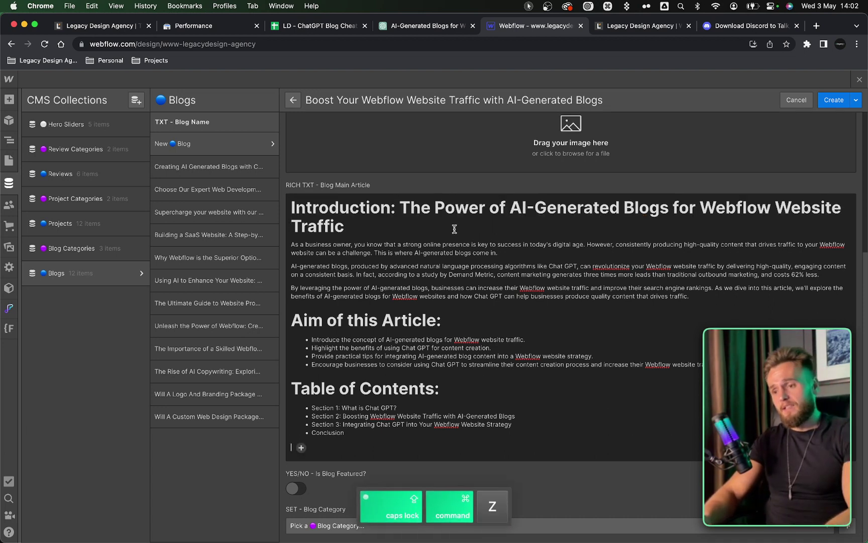
drag(399, 208, 279, 209)
key(BackSpace)
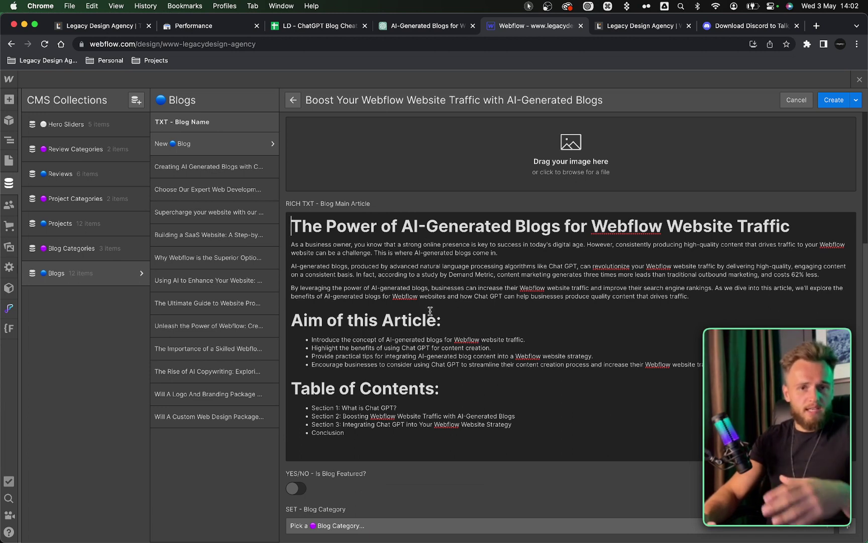
Make the 'Aim of this Article' and 'Table of Contents' headings H3
triple_click(420, 229)
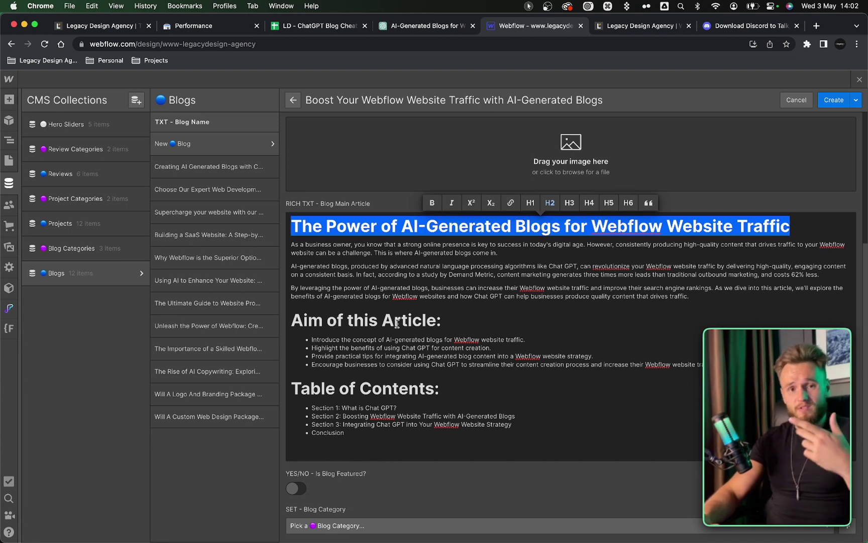
triple_click(378, 324)
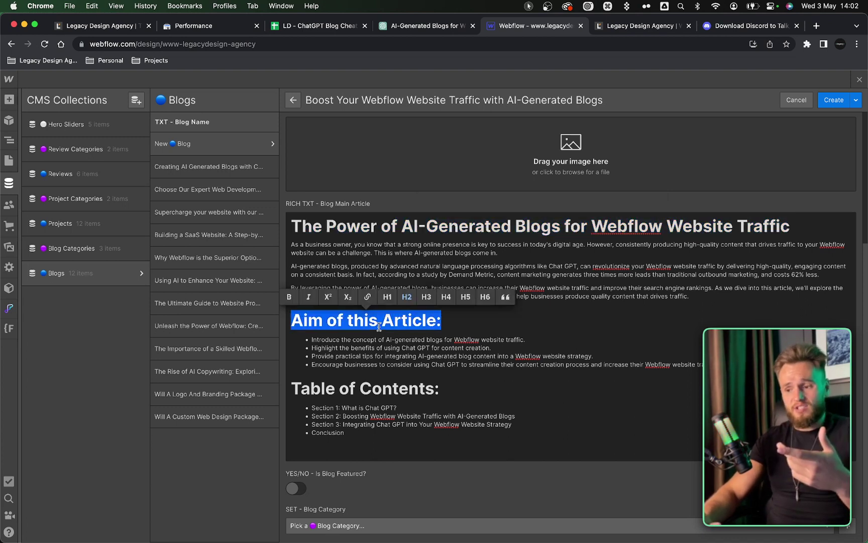
triple_click(386, 230)
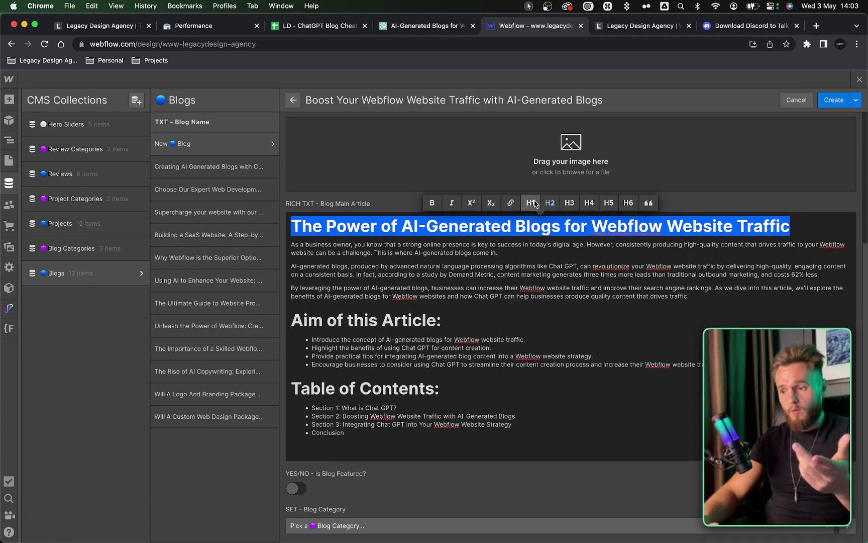
triple_click(378, 320)
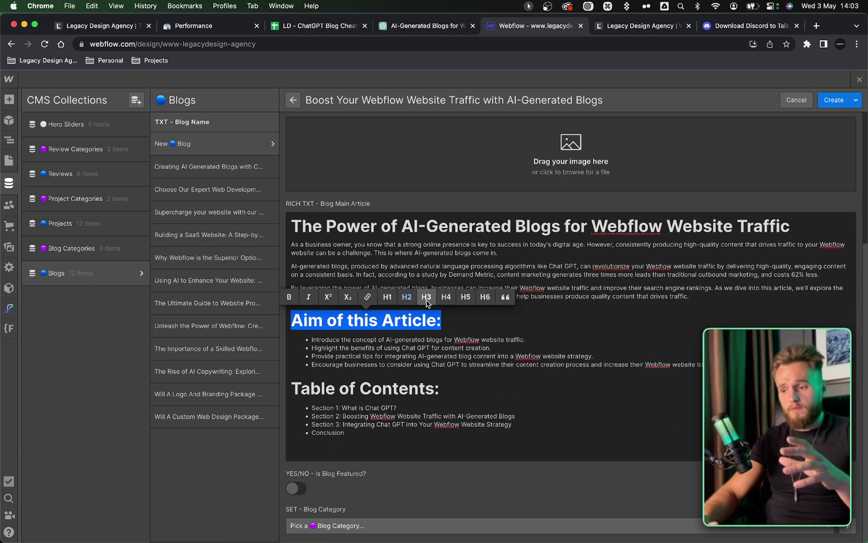
click(426, 297)
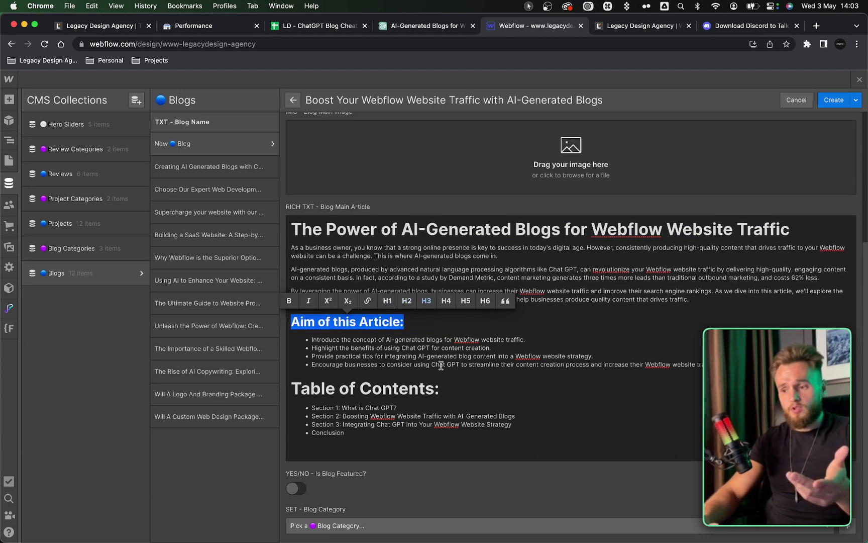
triple_click(445, 382)
click(426, 365)
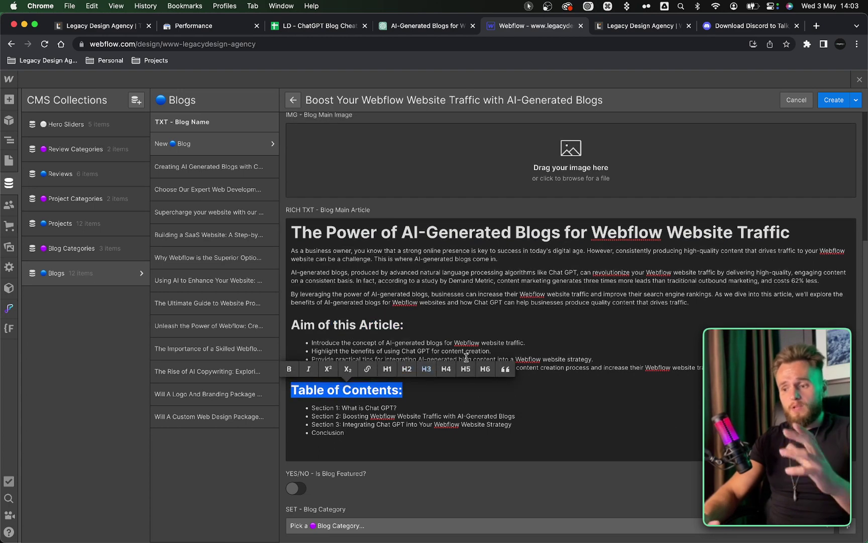
double_click(458, 417)
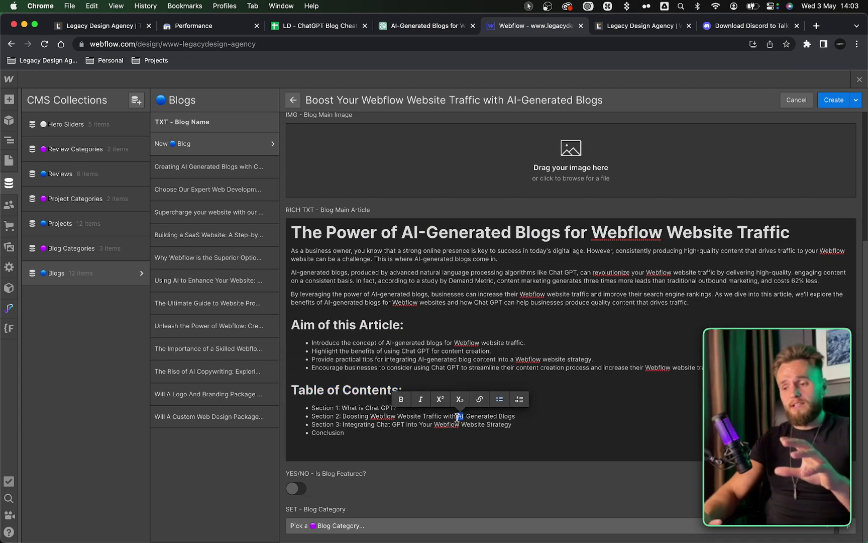
click(433, 27)
Copy the 'What is Chat GPT?' section heading from the ChatGPT outline
scroll(440, 202, down, 10)
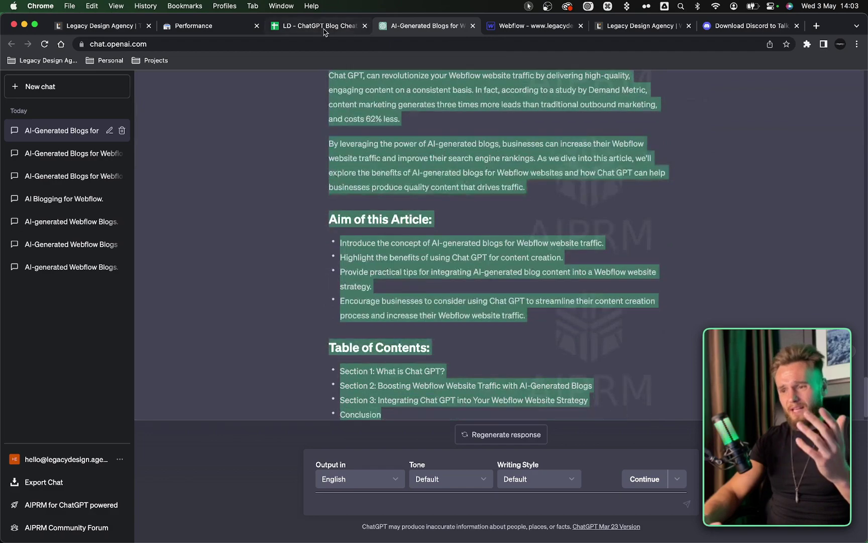
click(317, 26)
scroll(390, 260, down, 10)
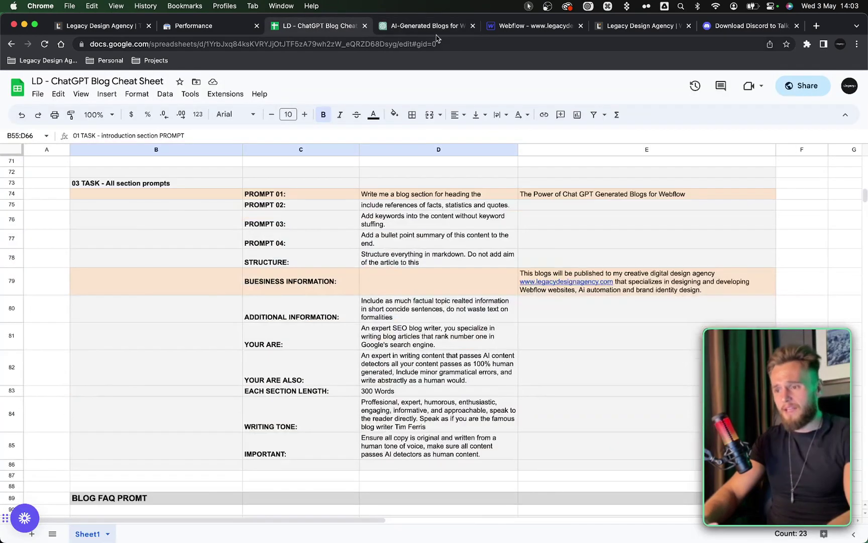
scroll(178, 201, up, 2)
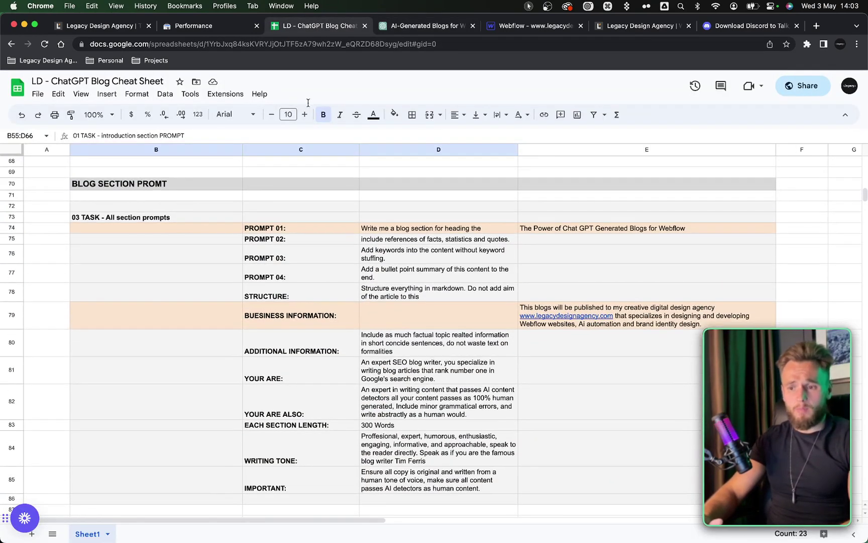
click(421, 26)
scroll(396, 240, up, 10)
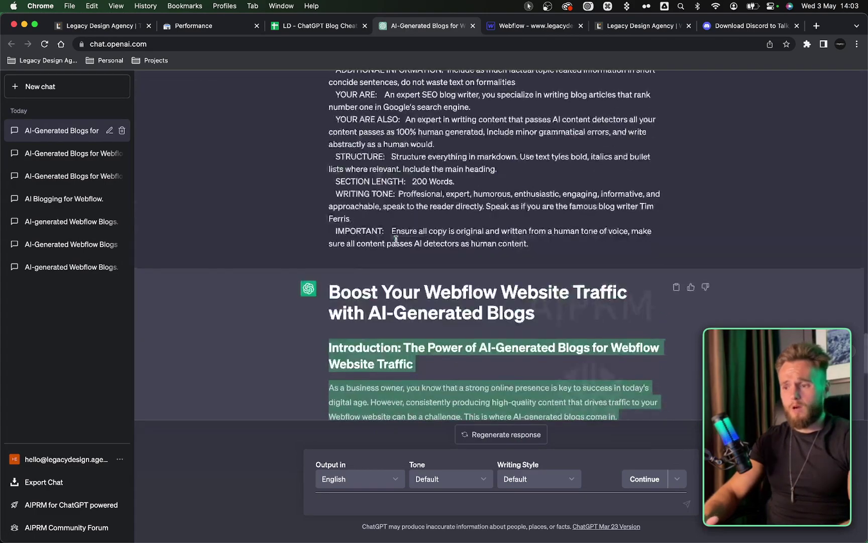
scroll(396, 243, up, 15)
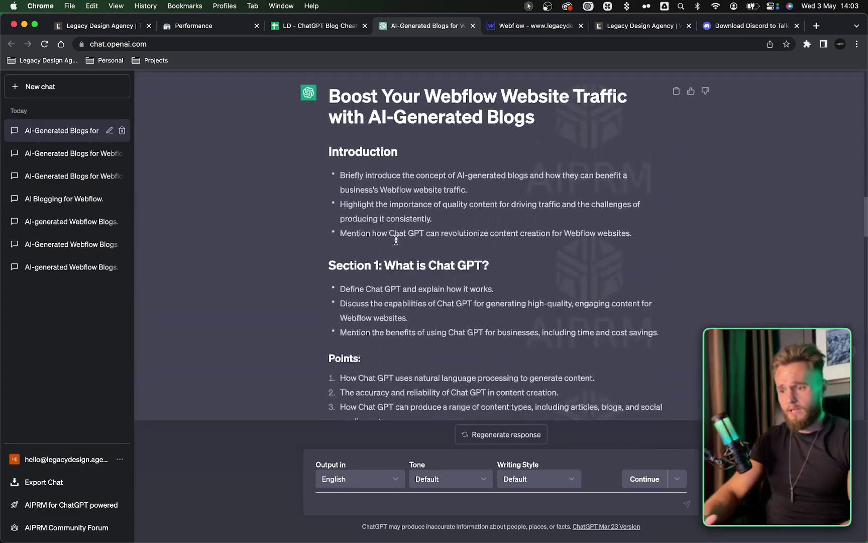
drag(386, 259, 506, 261)
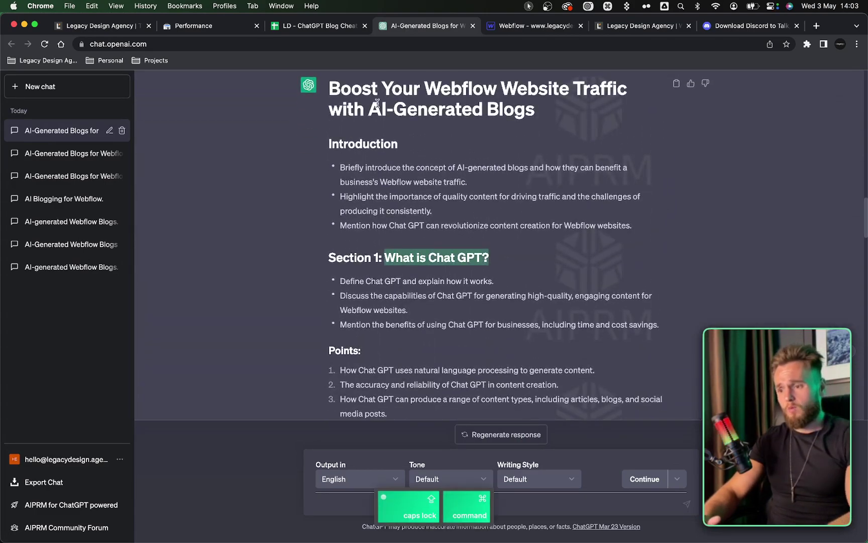
key(super+c)
Paste 'What is Chat GPT?' into cell E74 and copy the prompt block C74:E85
click(296, 26)
click(545, 229)
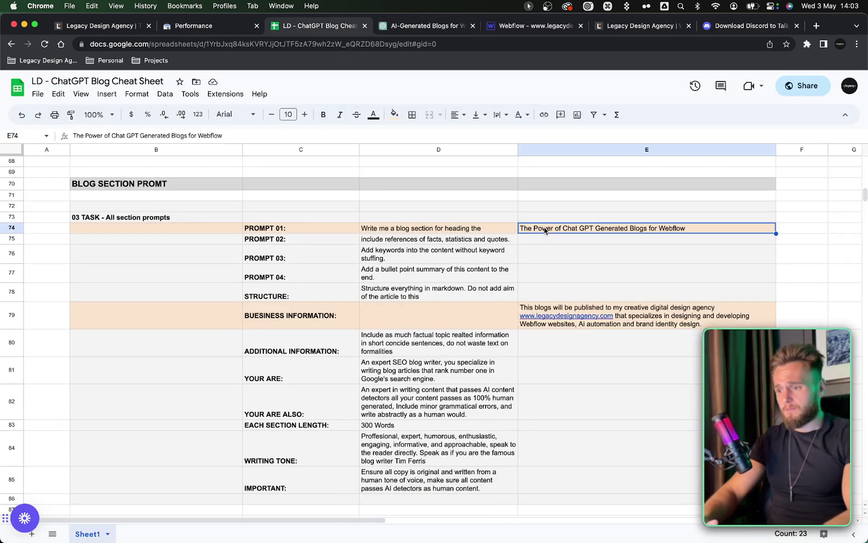
key(super+shift+v)
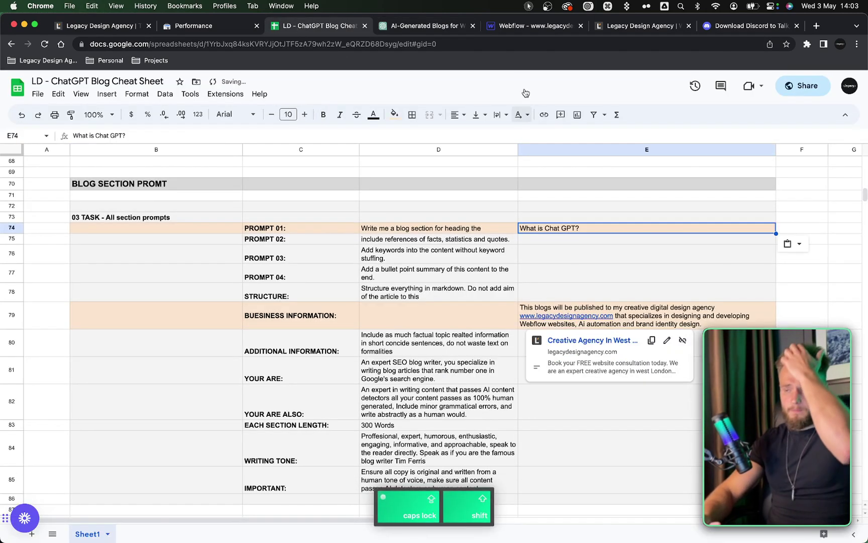
drag(297, 230, 574, 344)
scroll(409, 262, down, 5)
key(super+c)
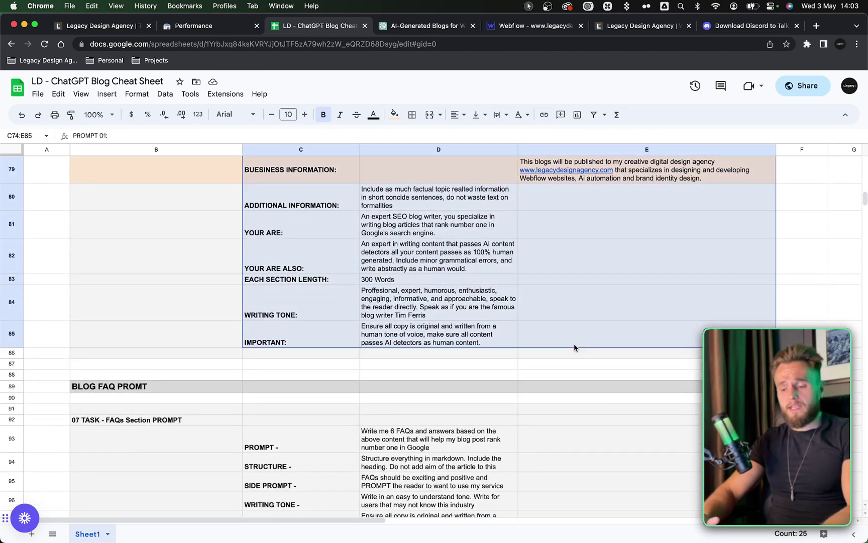
Paste the 'What is Chat GPT?' section prompt into ChatGPT, send it, and watch the reply begin
click(422, 28)
scroll(429, 246, down, 15)
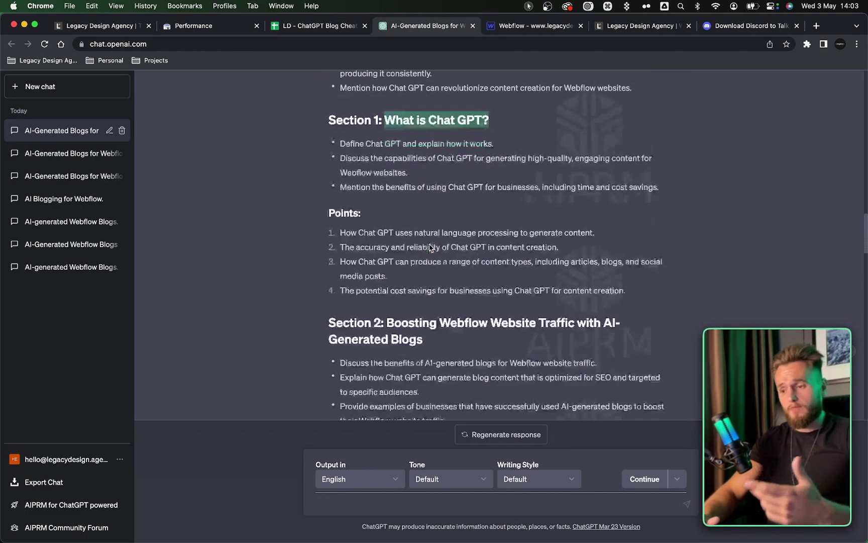
key(super+v)
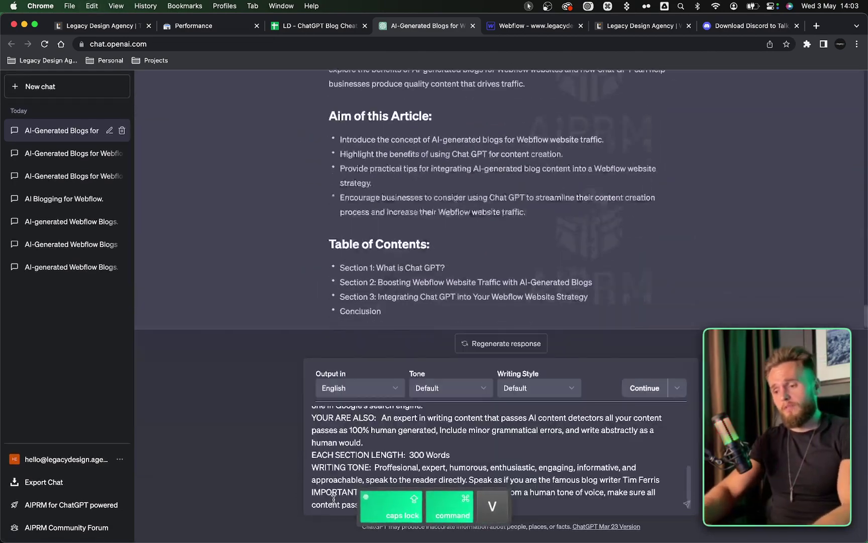
key(Return)
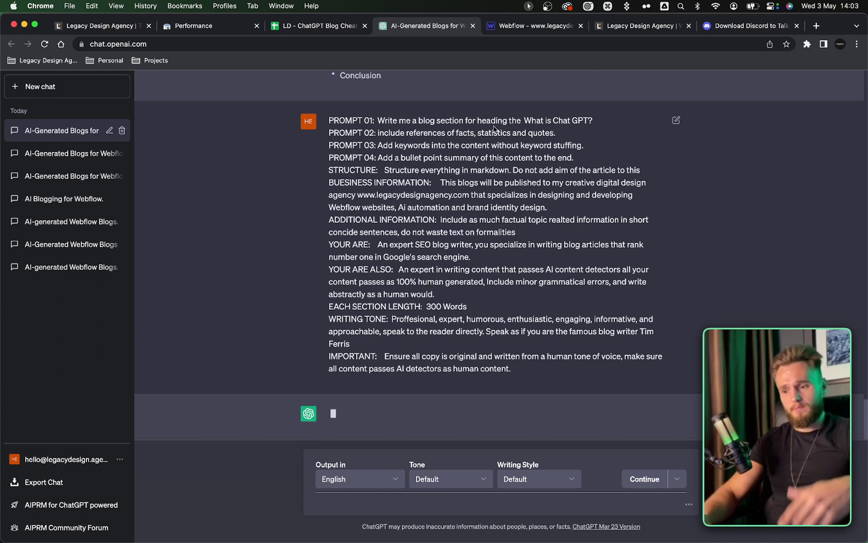
scroll(493, 168, up, 20)
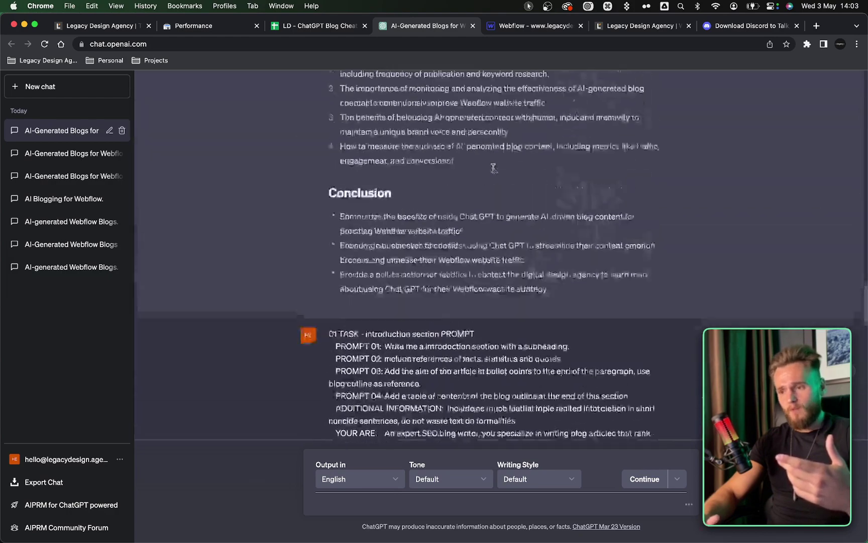
scroll(493, 170, up, 20)
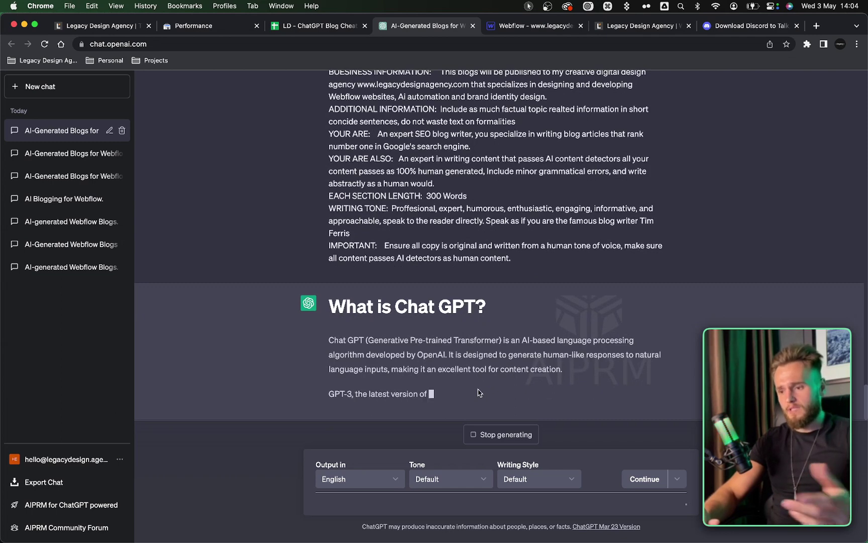
triple_click(407, 302)
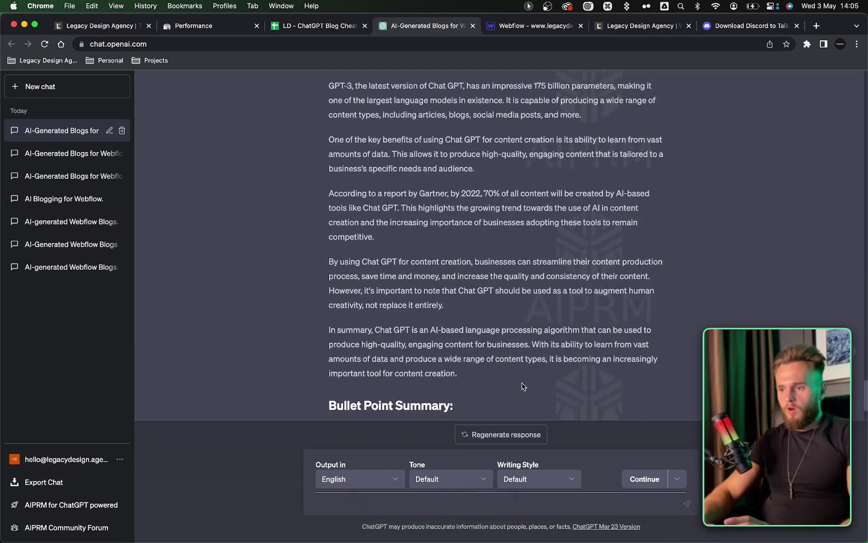
Read through the 'What is Chat GPT?' reply, including the Gartner statistics paragraph
scroll(528, 379, up, 3)
scroll(525, 382, down, 6)
scroll(522, 383, up, 5)
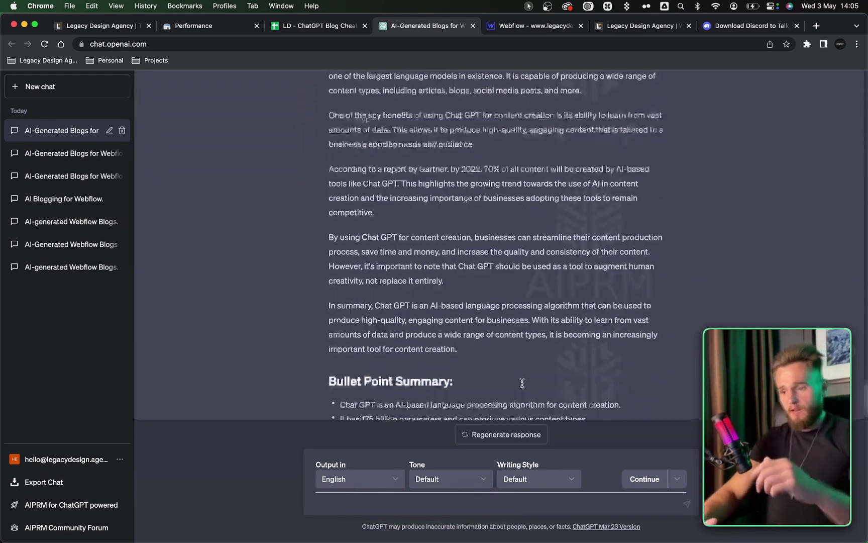
scroll(496, 247, down, 3)
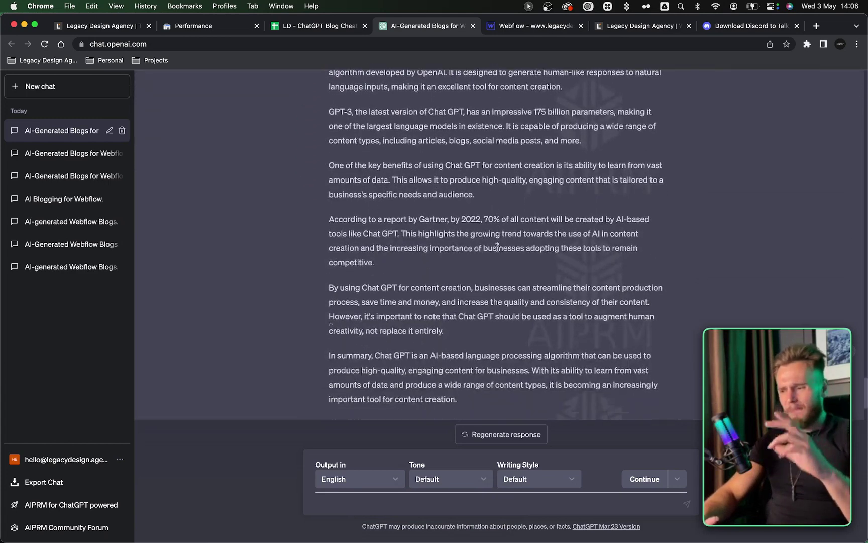
scroll(424, 212, up, 1)
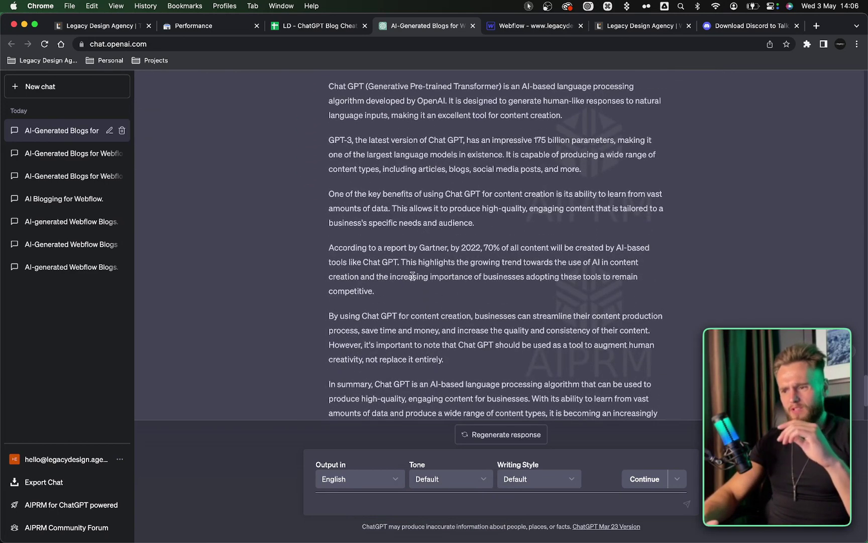
triple_click(412, 275)
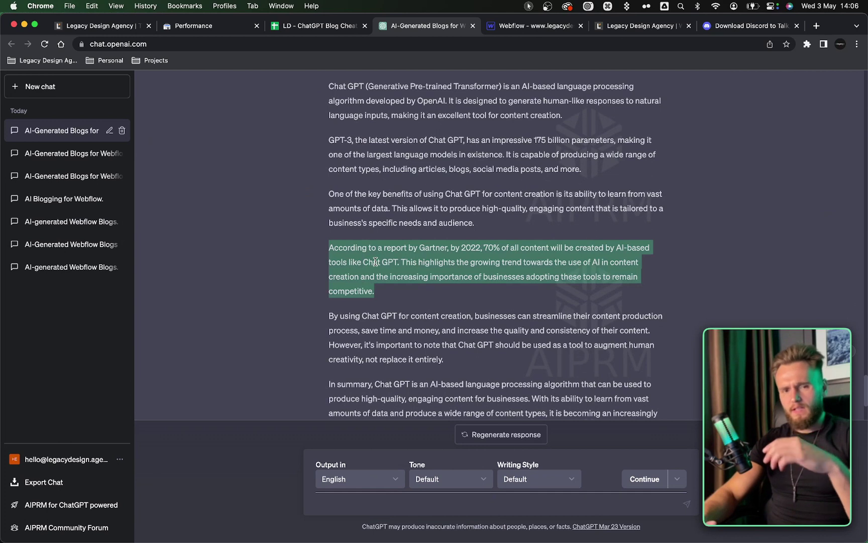
double_click(490, 275)
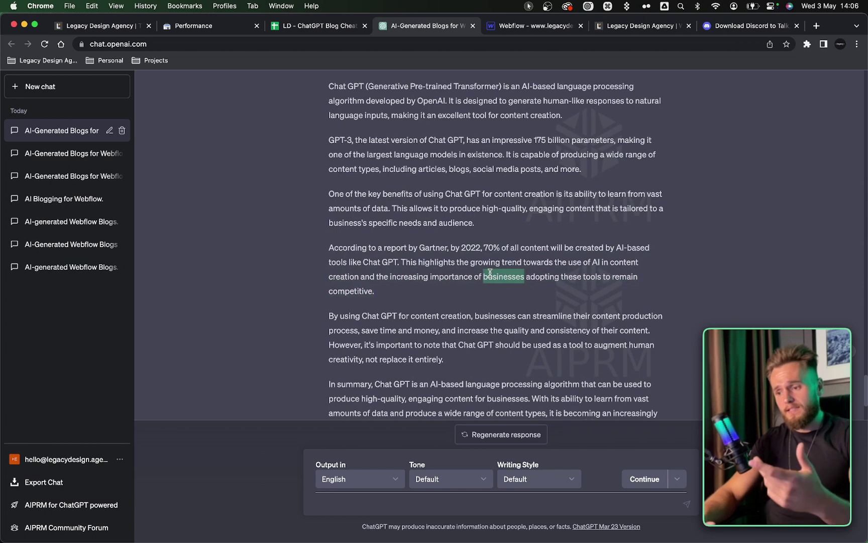
scroll(490, 274, down, 5)
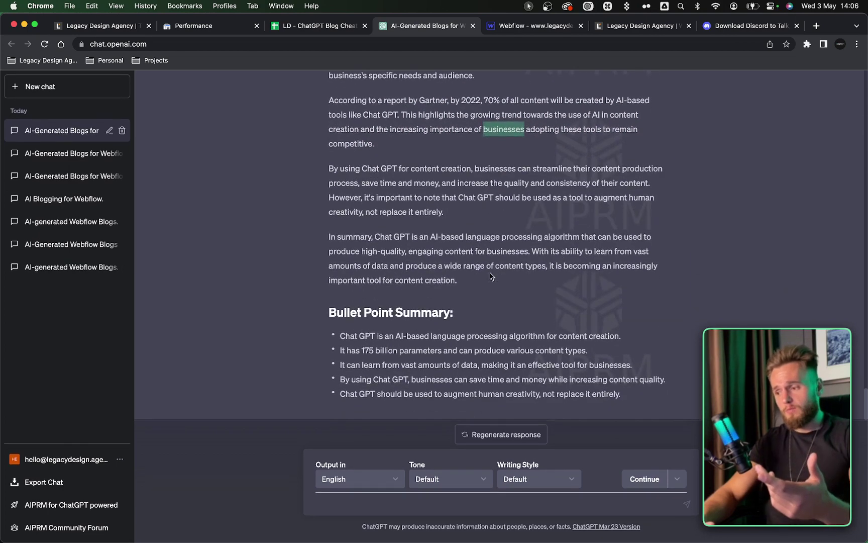
scroll(491, 276, up, 2)
scroll(490, 275, up, 2)
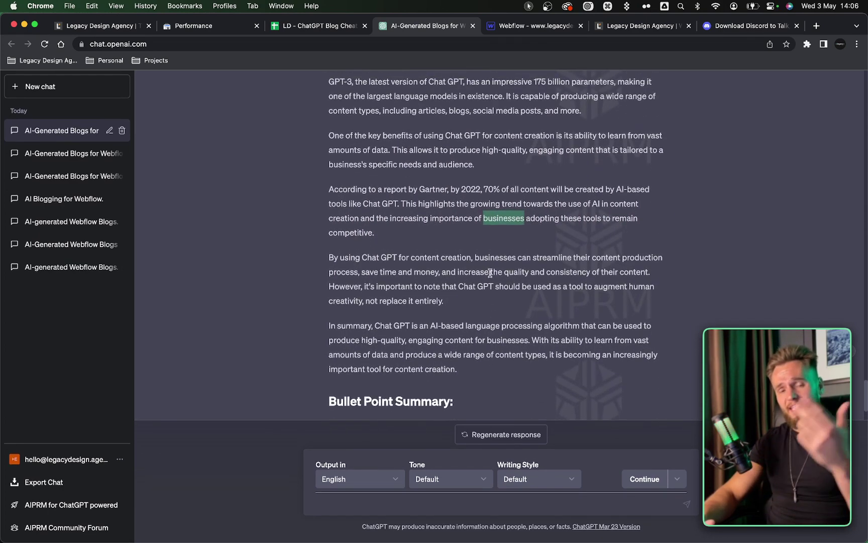
scroll(490, 273, down, 4)
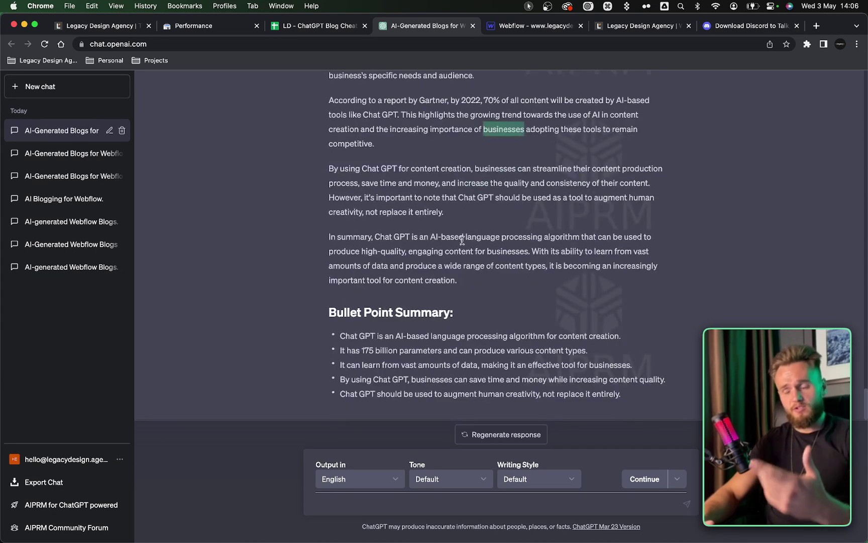
Copy the answer from the 'What is Chat GPT?' heading through the five-point Bullet Point Summary
drag(620, 388, 322, 310)
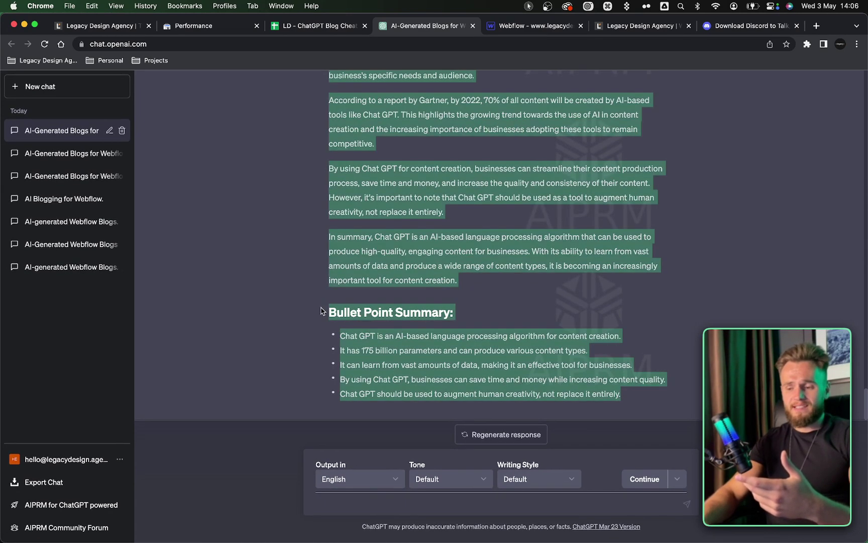
triple_click(438, 353)
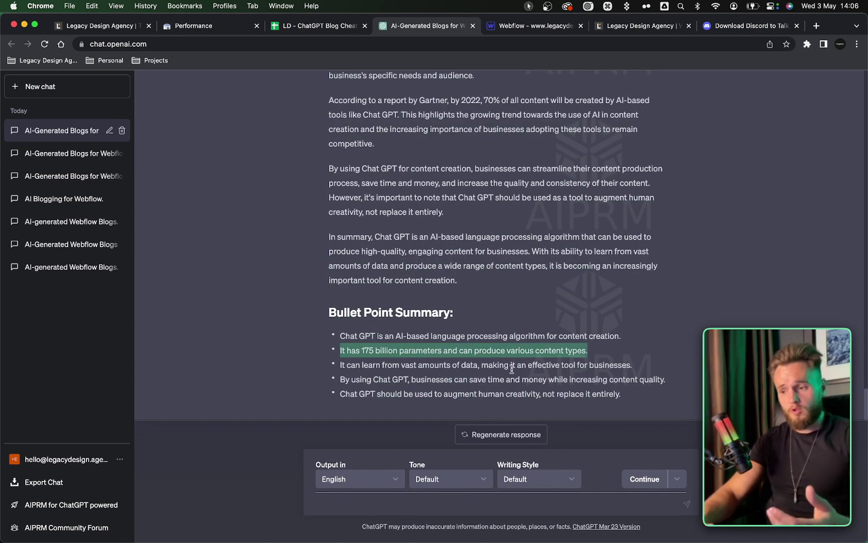
drag(627, 395, 358, 187)
key(super+c)
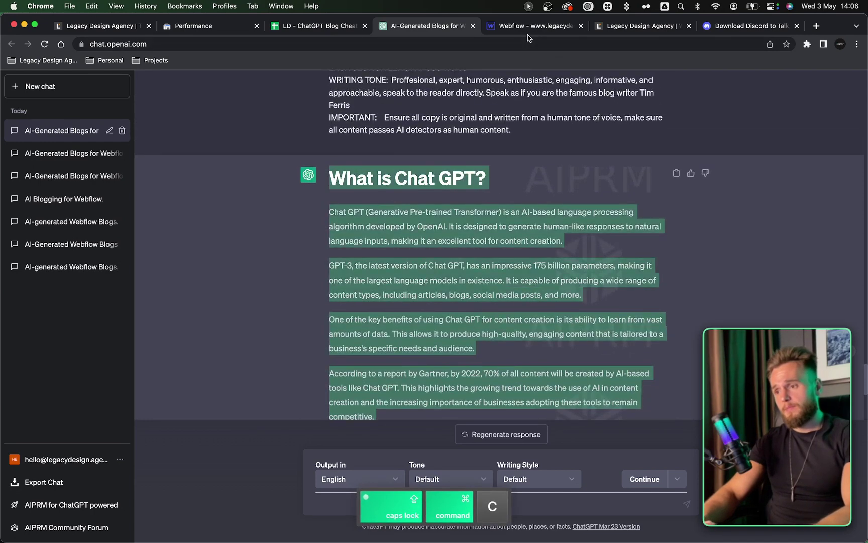
Paste the 'What is Chat GPT?' section into the Blog Main Article field
click(533, 26)
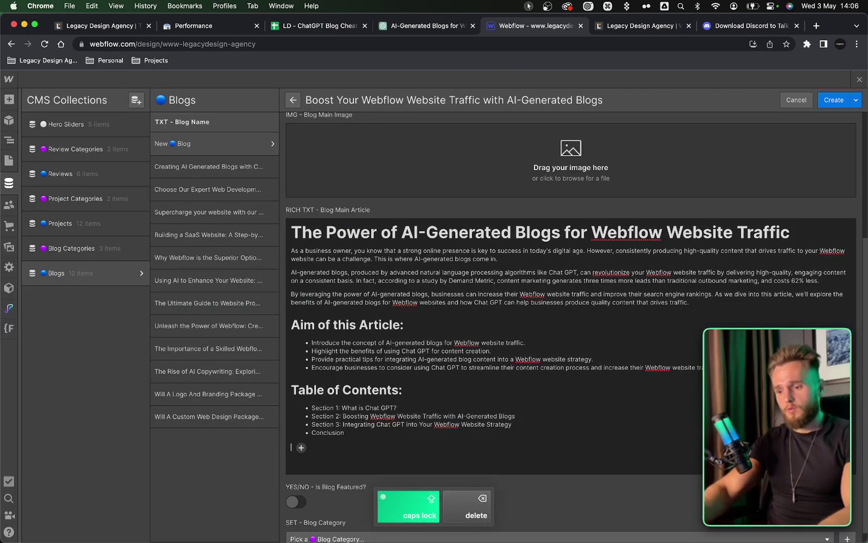
key(super+v)
scroll(397, 418, down, 2)
Make 'What is Chat GPT?' an H2 heading and 'Bullet Point Summary:' an H3 heading
triple_click(398, 346)
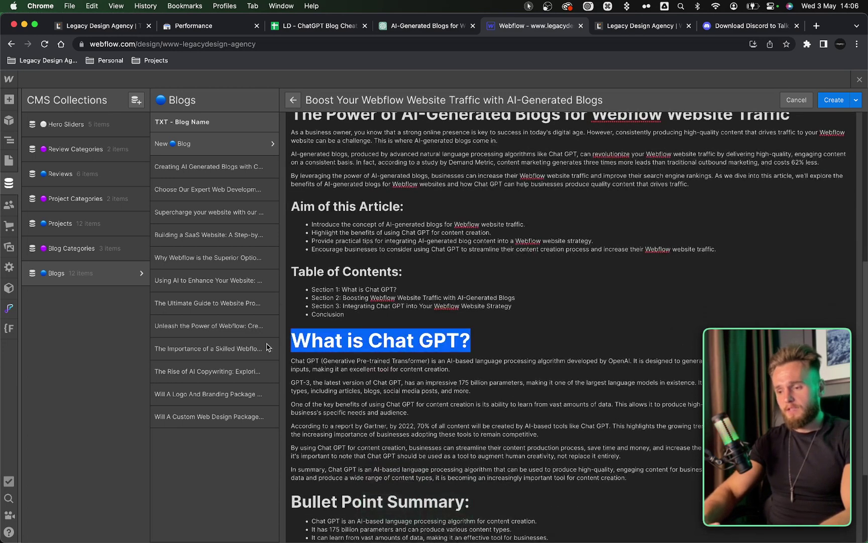
click(406, 321)
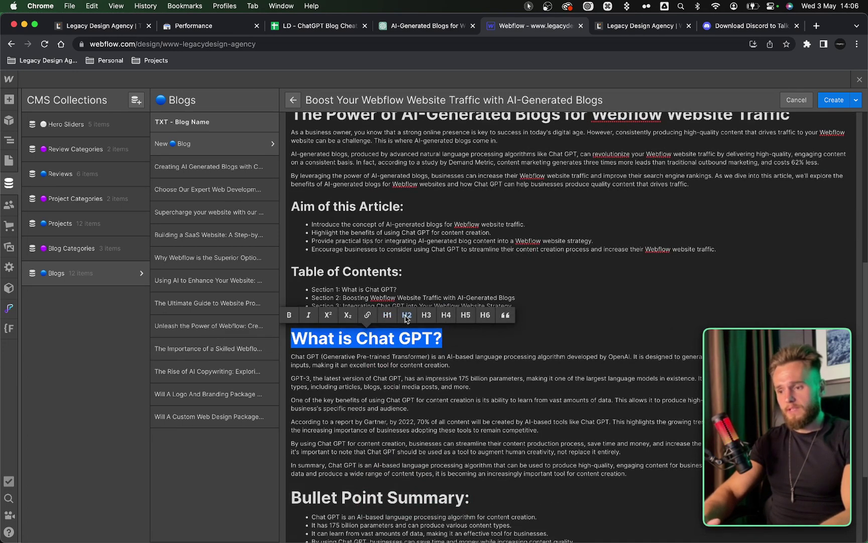
scroll(442, 421, down, 3)
triple_click(484, 422)
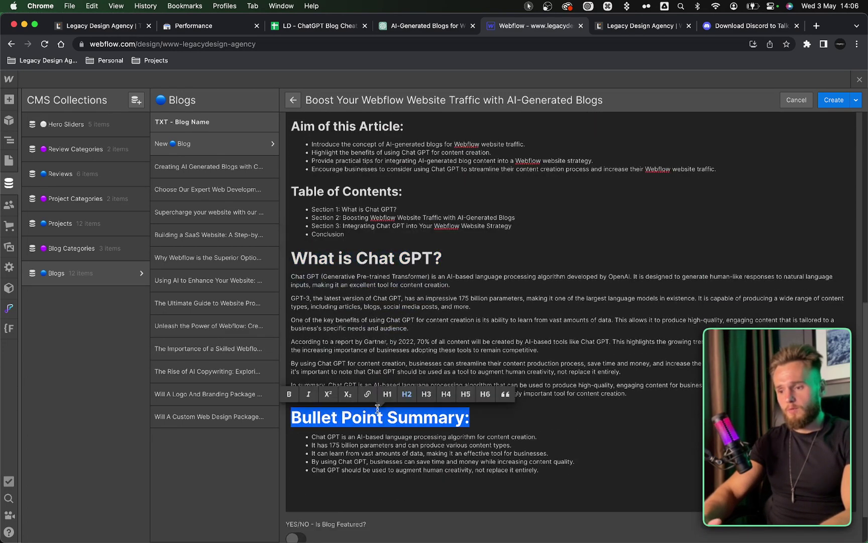
click(427, 395)
click(421, 440)
scroll(412, 357, up, 4)
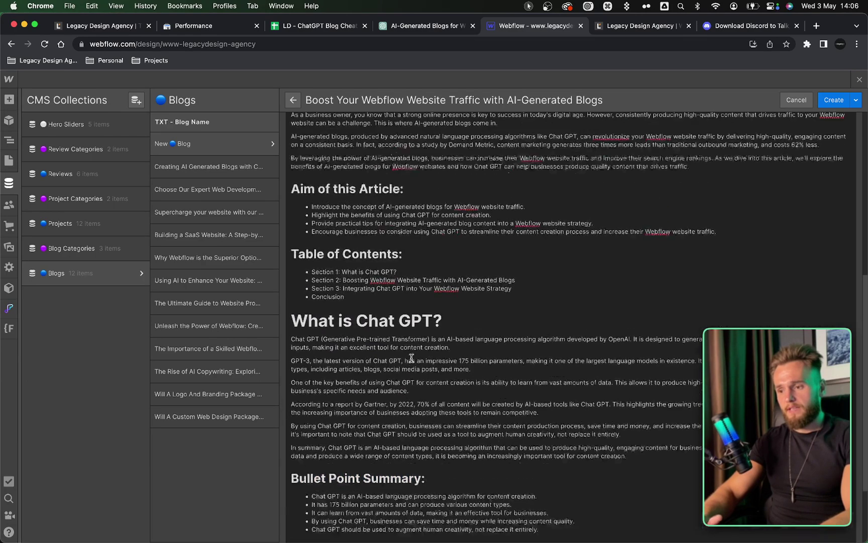
click(427, 26)
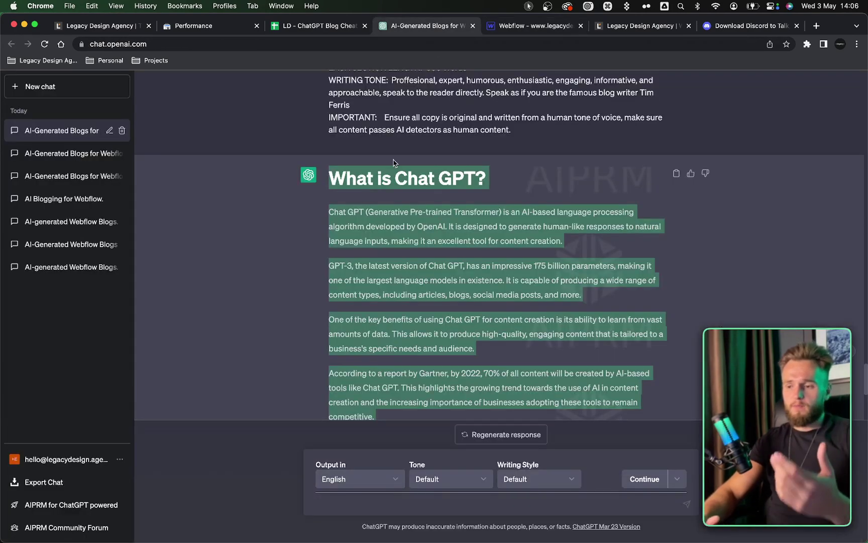
Copy the Section 2 heading 'Boosting Webflow Website Traffic with AI-Generated Blogs' from ChatGPT
click(411, 224)
scroll(411, 224, up, 5)
scroll(411, 224, up, 15)
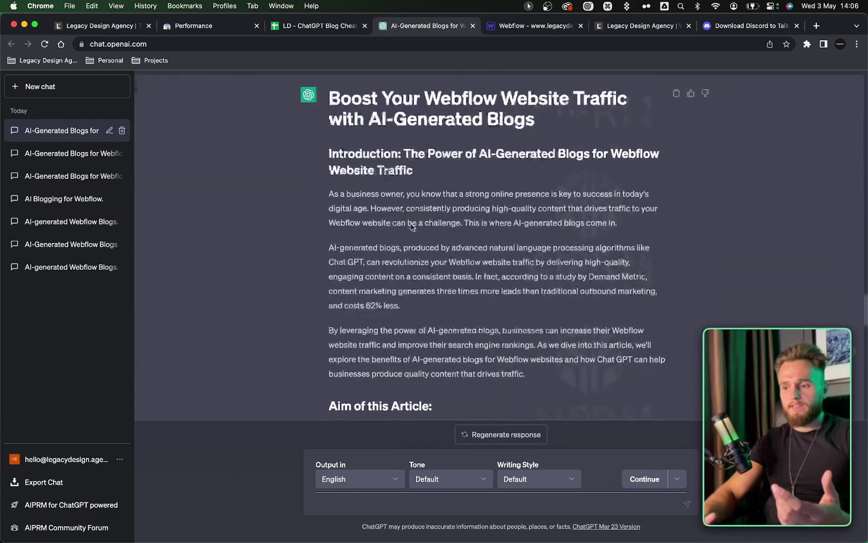
scroll(411, 224, up, 10)
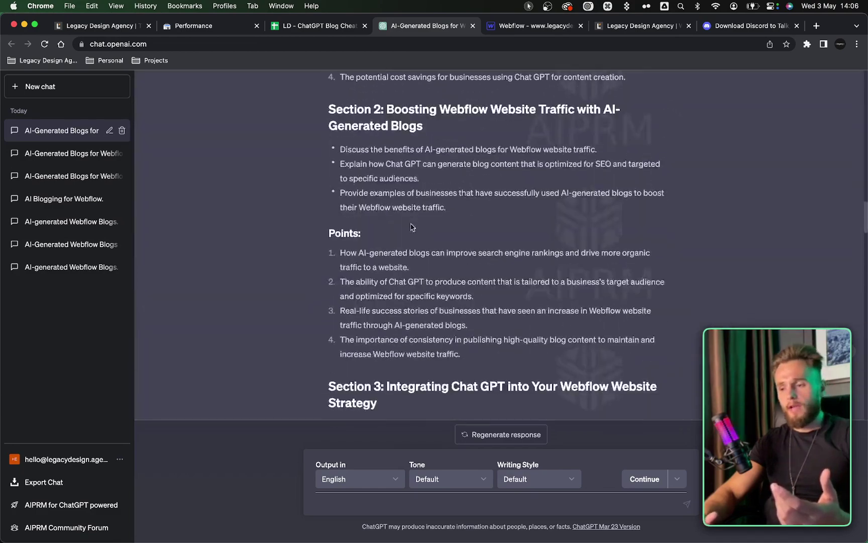
drag(384, 96, 451, 108)
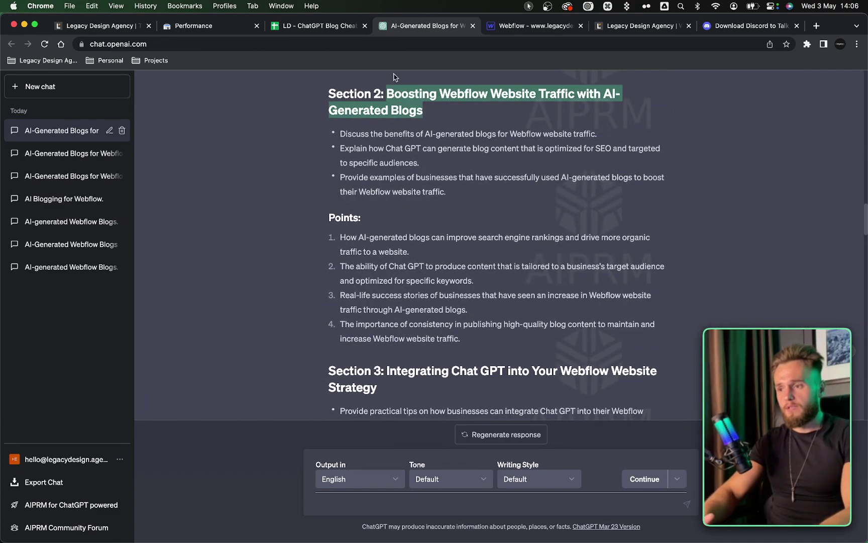
key(super+c)
click(320, 25)
scroll(613, 194, up, 2)
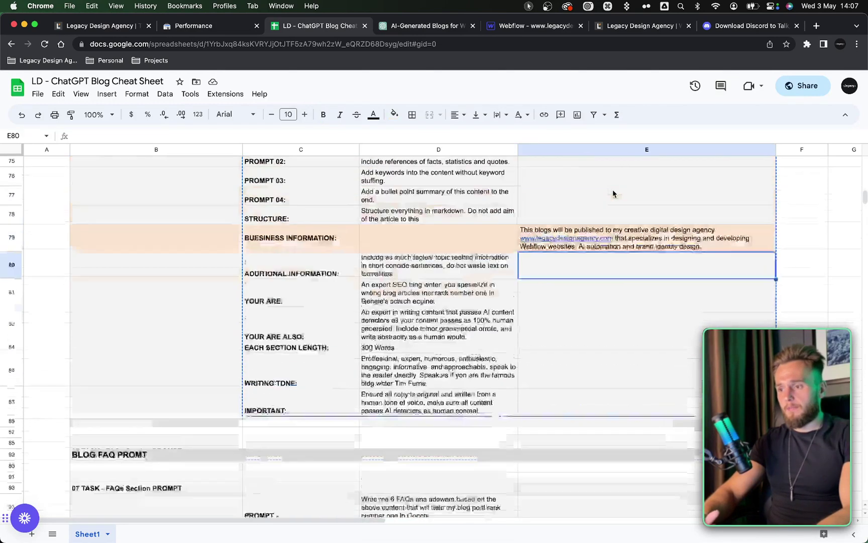
Paste the Section 2 heading into cell E74, replacing the old heading
scroll(613, 194, up, 3)
click(552, 268)
key(super+v)
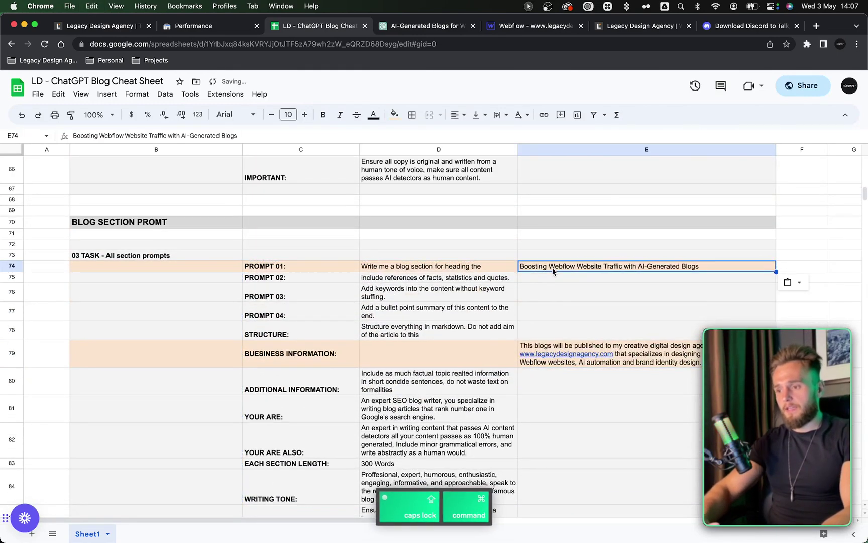
drag(306, 266, 569, 489)
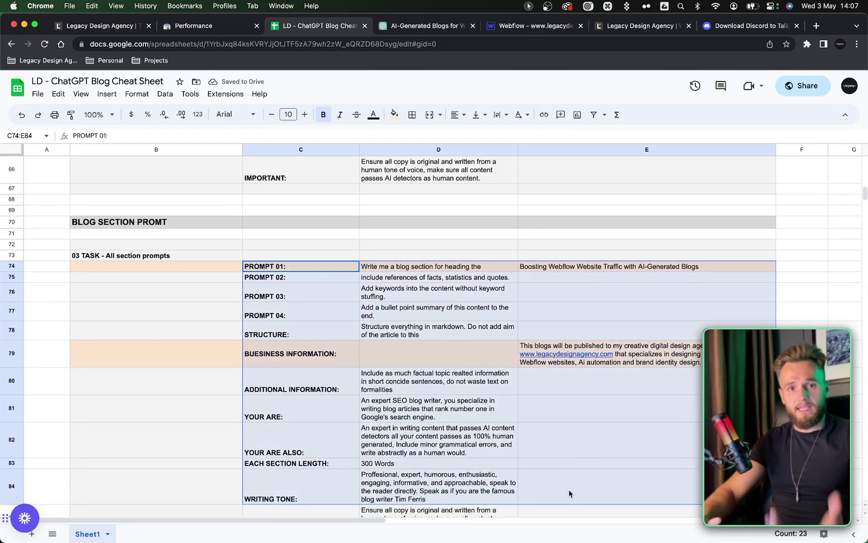
scroll(570, 489, down, 5)
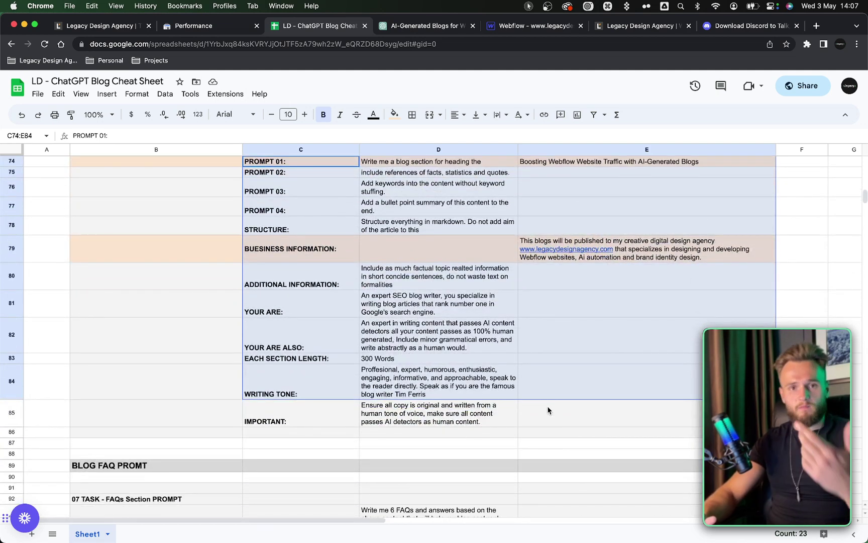
click(522, 413)
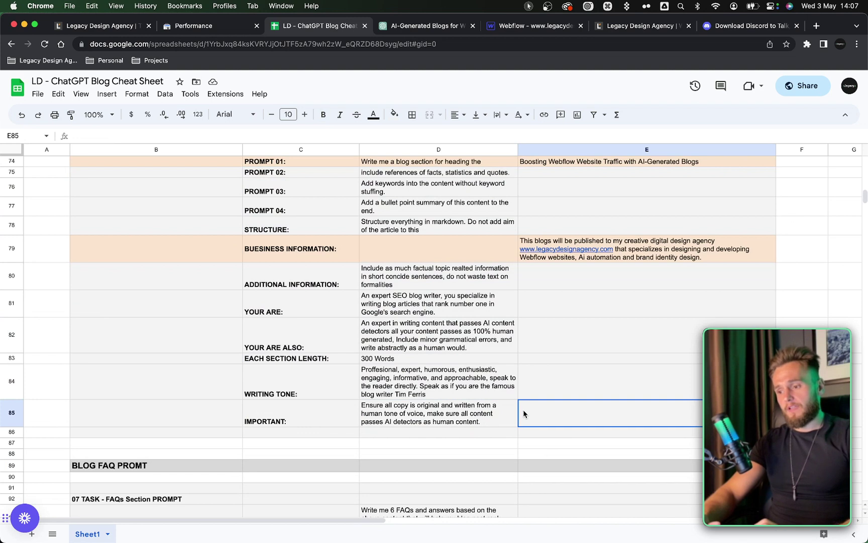
scroll(536, 422, up, 1)
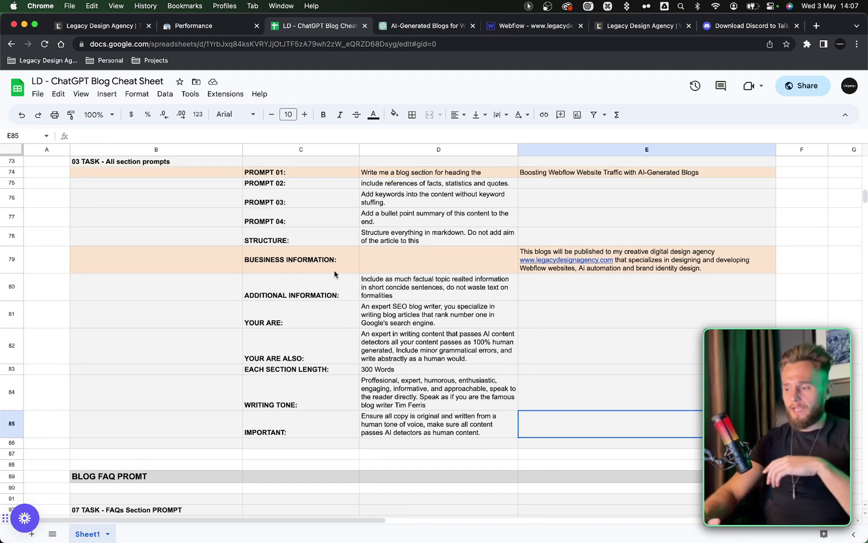
scroll(334, 273, down, 5)
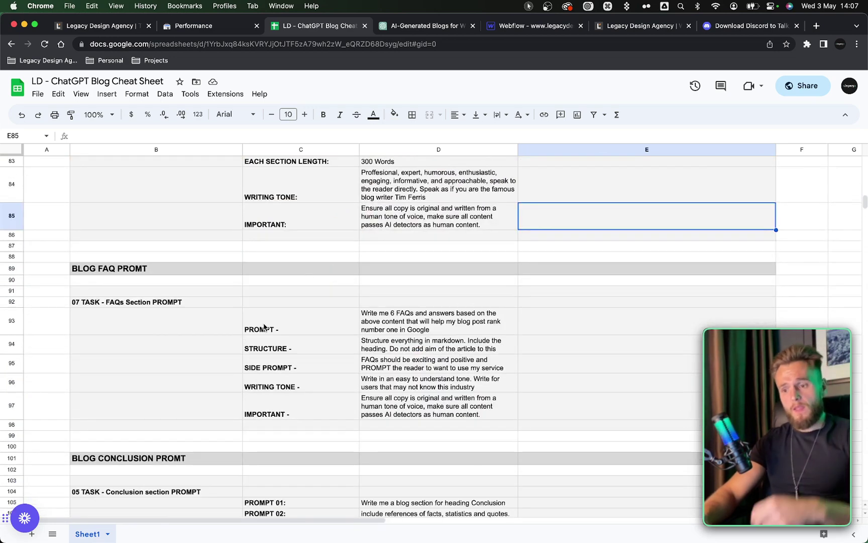
Copy the FAQ prompt cells C93:D97 and send them to ChatGPT
drag(267, 323, 400, 407)
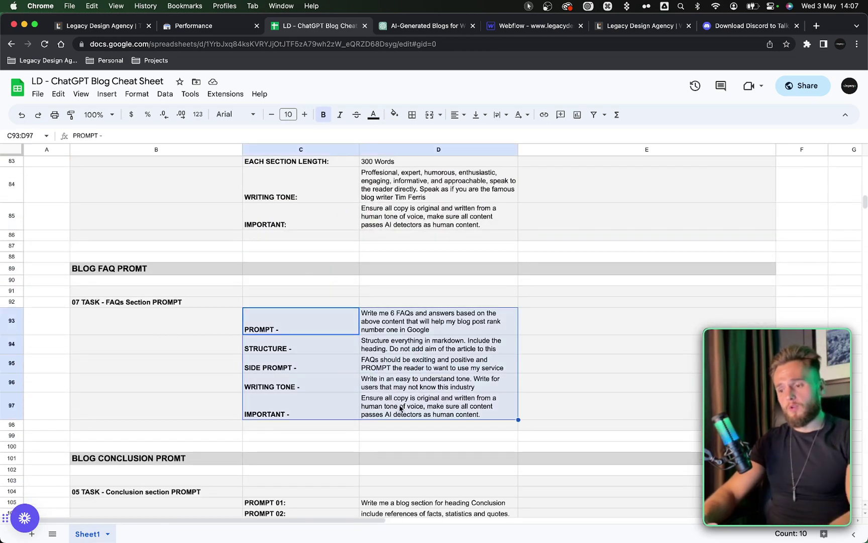
key(super+c)
click(426, 26)
scroll(425, 312, down, 5)
scroll(472, 249, up, 10)
key(ctrl+shift+Tab)
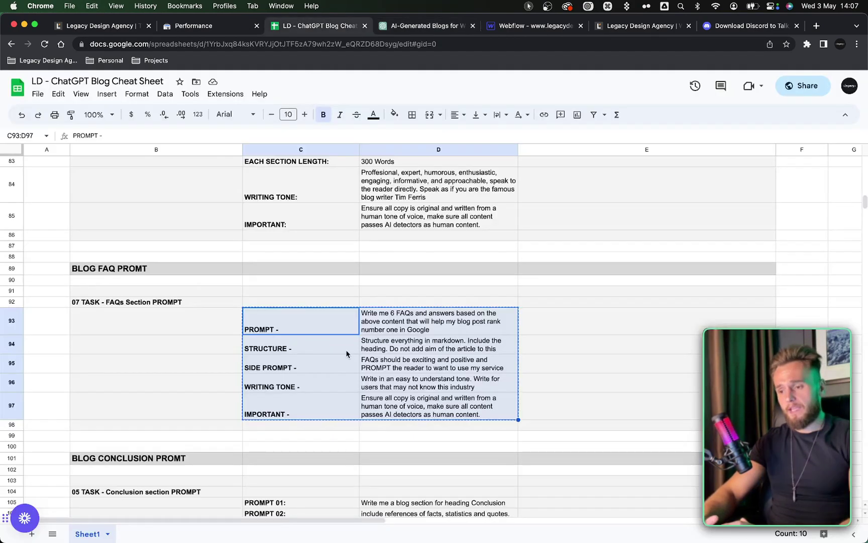
drag(298, 325, 402, 408)
key(super+c)
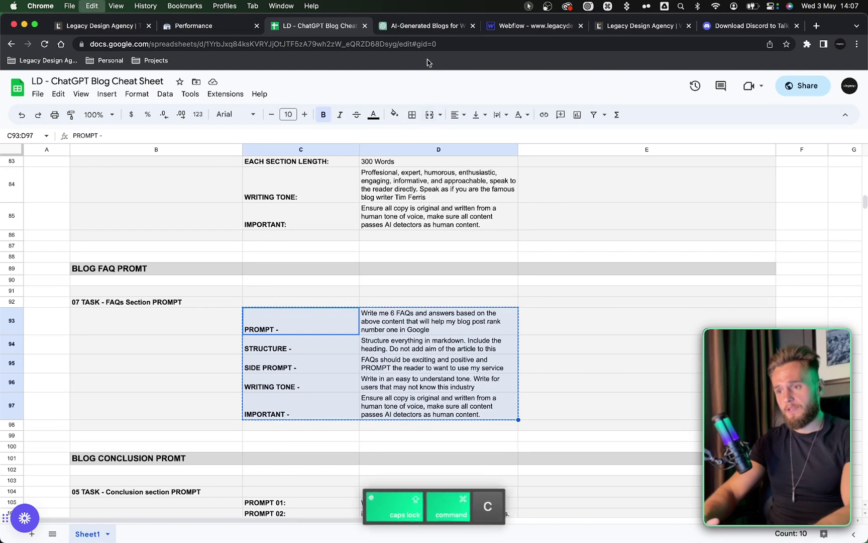
click(426, 26)
key(super+v)
key(Return)
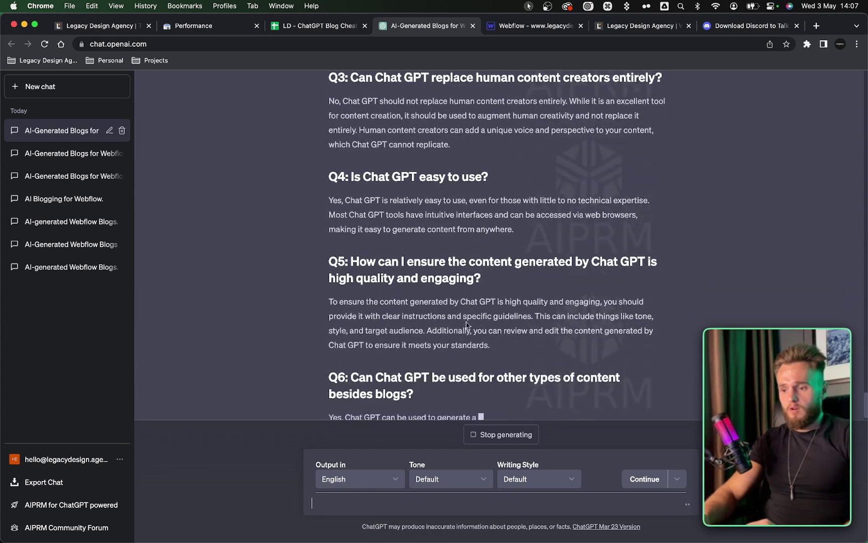
Copy the finished 'Chat GPT FAQs' reply, from the end up to its title
drag(578, 398, 324, 100)
scroll(328, 301, up, 5)
scroll(397, 217, up, 5)
key(super+c)
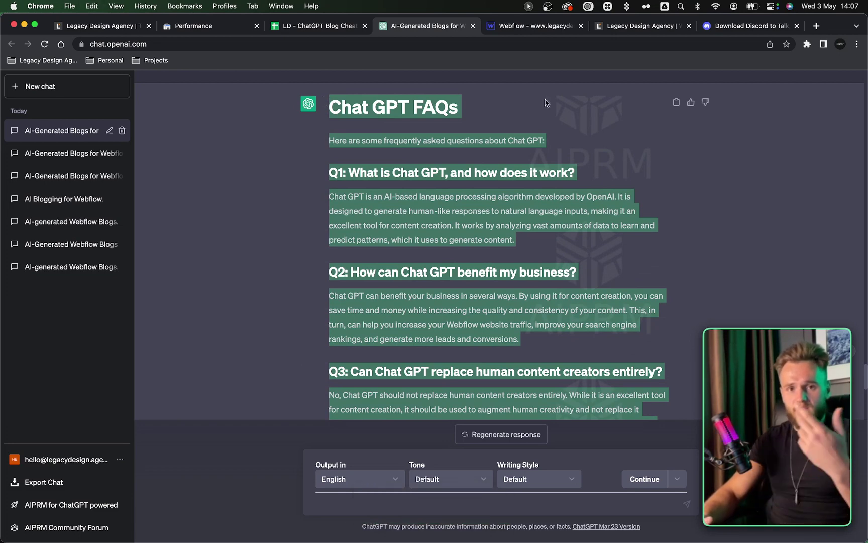
click(548, 26)
key(Return)
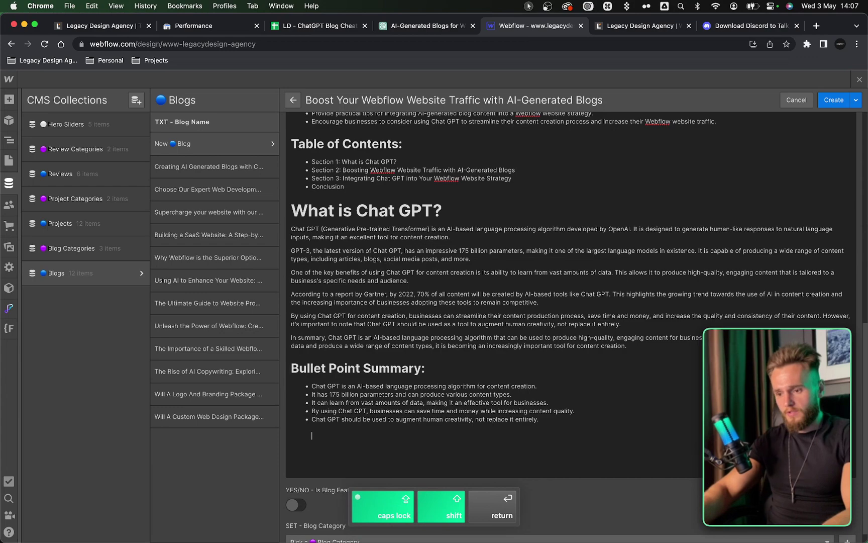
Paste the FAQ content into the article and make 'Chat GPT FAQs' an H2 heading
key(Return)
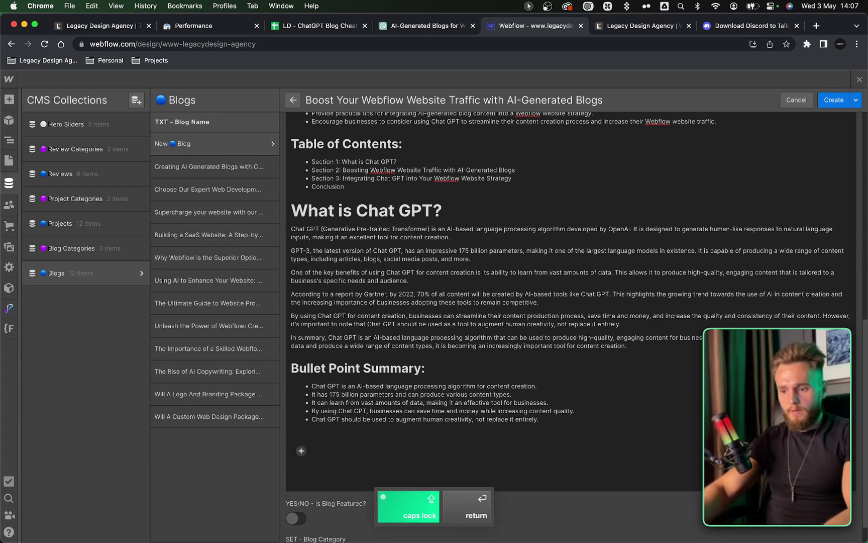
key(super+v)
scroll(499, 497, down, 5)
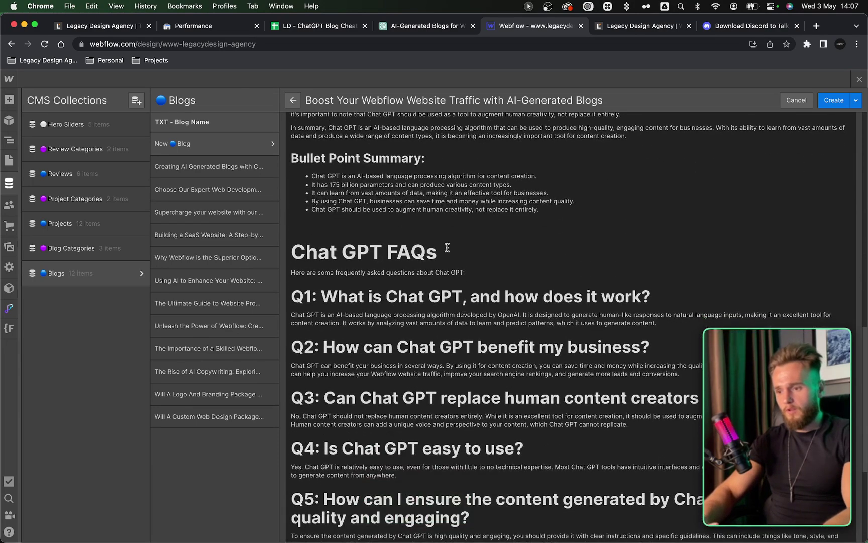
drag(440, 251, 204, 259)
click(406, 227)
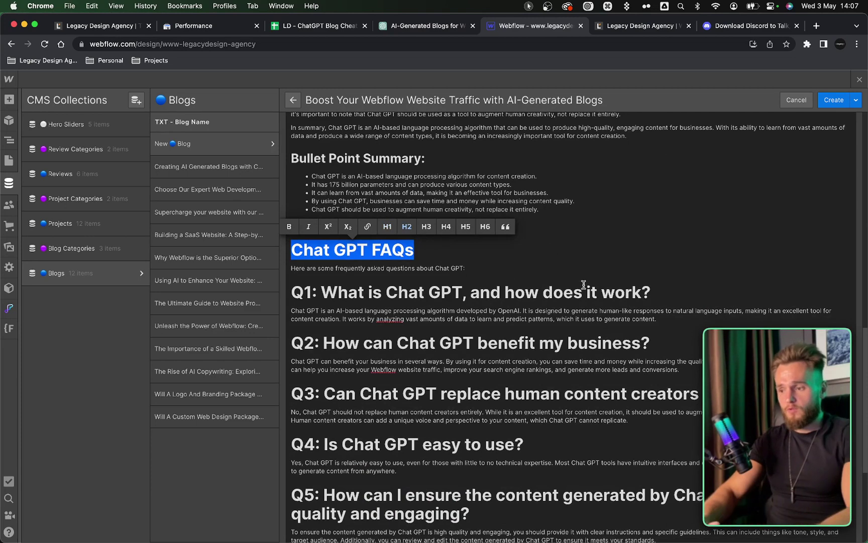
Make the Q1, Q2 and Q3 question headings H3
drag(600, 292, 651, 293)
triple_click(538, 291)
click(455, 269)
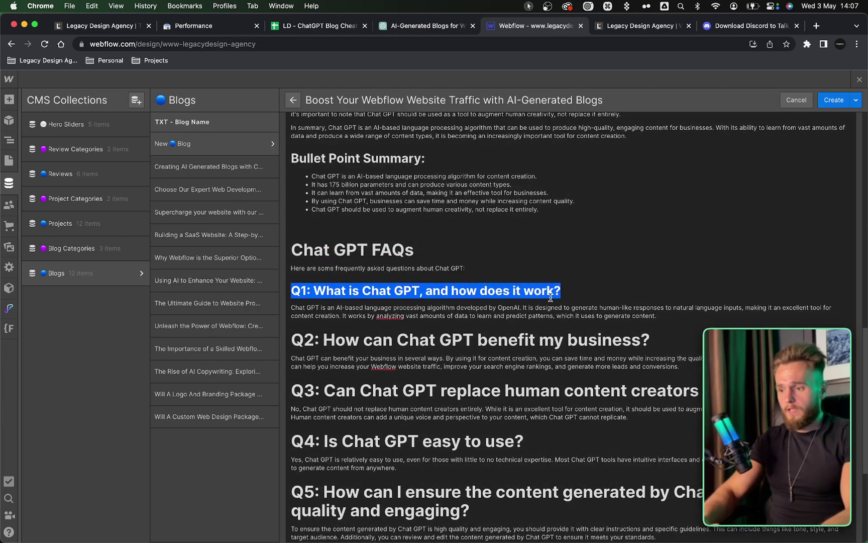
triple_click(662, 339)
click(498, 317)
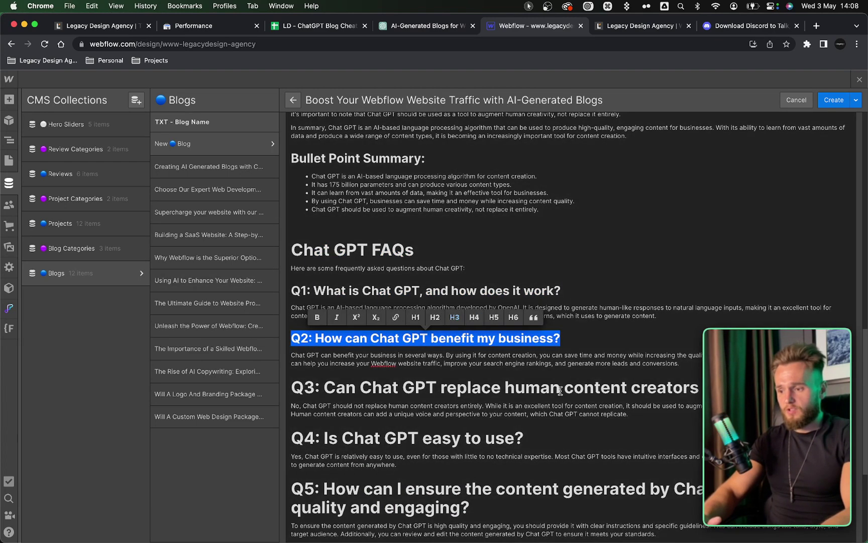
triple_click(543, 388)
click(562, 364)
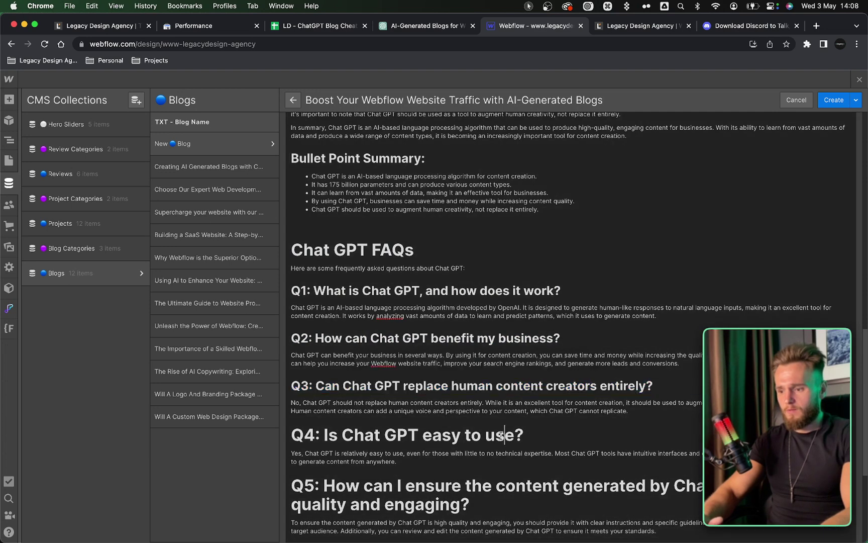
Make the Q4, Q5 and Q6 question headings H3
triple_click(504, 435)
click(436, 411)
scroll(428, 419, down, 3)
triple_click(452, 419)
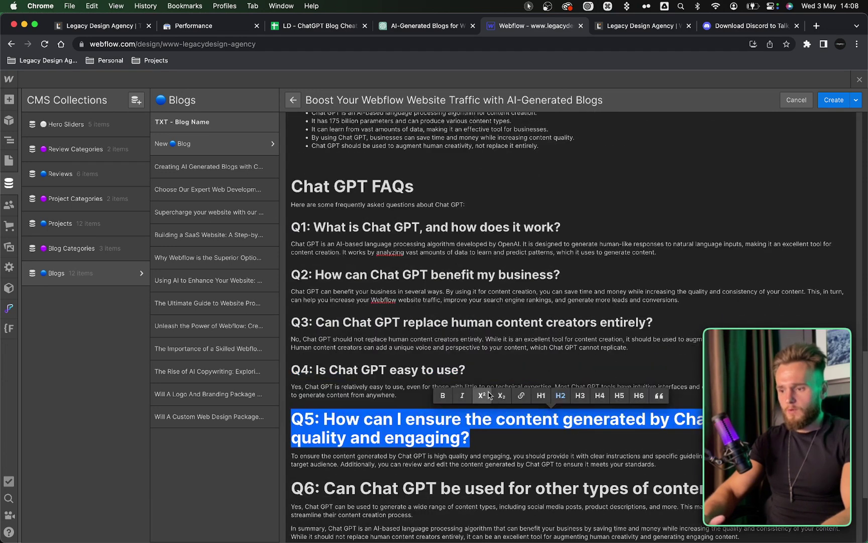
click(581, 395)
triple_click(434, 468)
click(595, 443)
scroll(489, 356, down, 2)
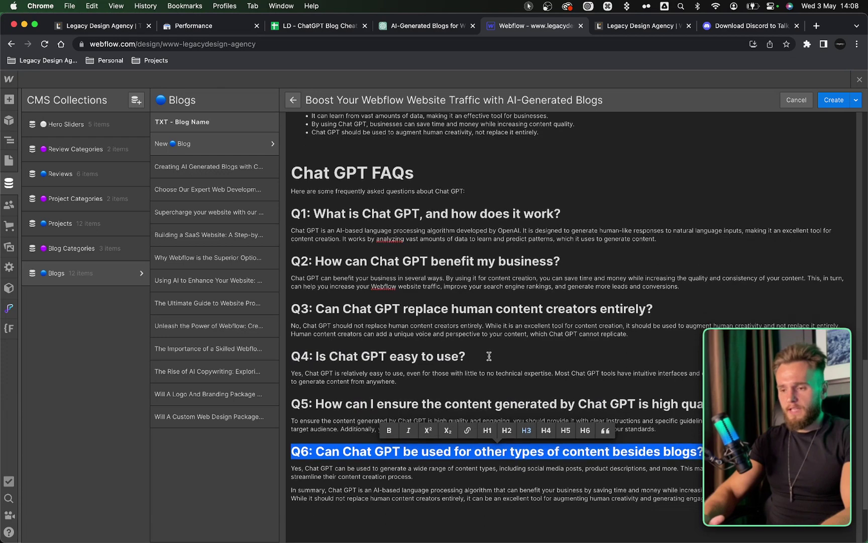
click(497, 303)
click(416, 26)
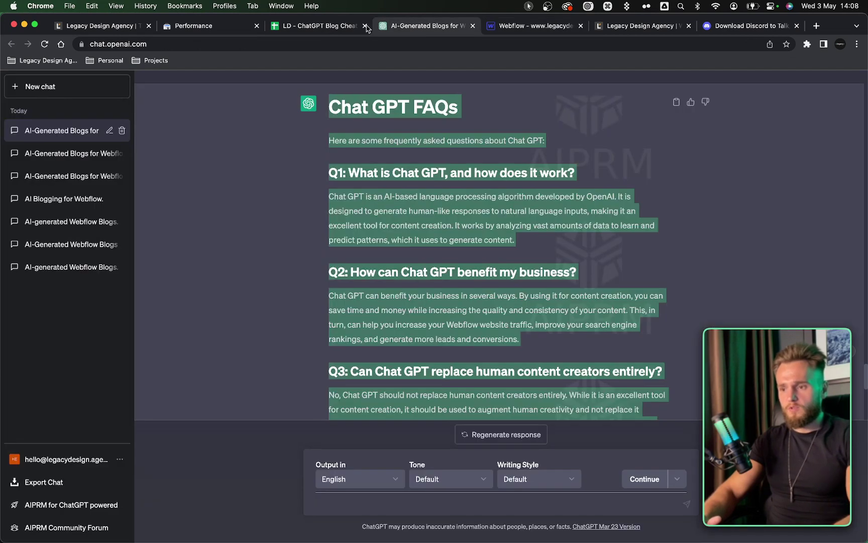
Copy the Blog Conclusion prompt rows C105:E111 from the cheat sheet
click(311, 27)
scroll(335, 268, down, 5)
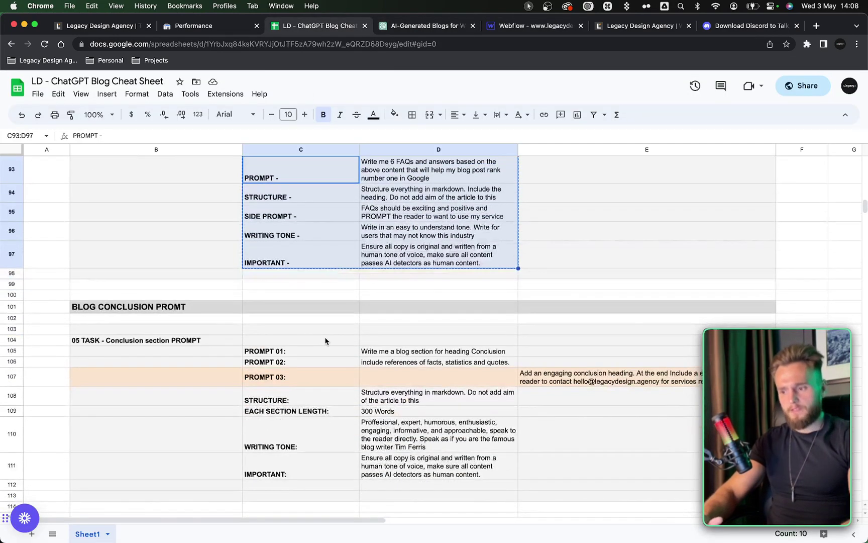
scroll(325, 341, down, 5)
scroll(280, 275, up, 2)
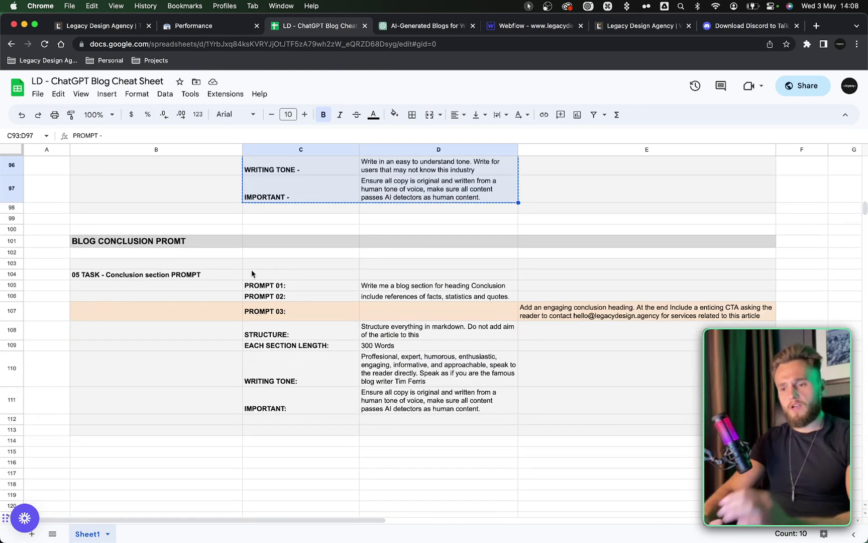
click(258, 287)
drag(257, 287, 549, 397)
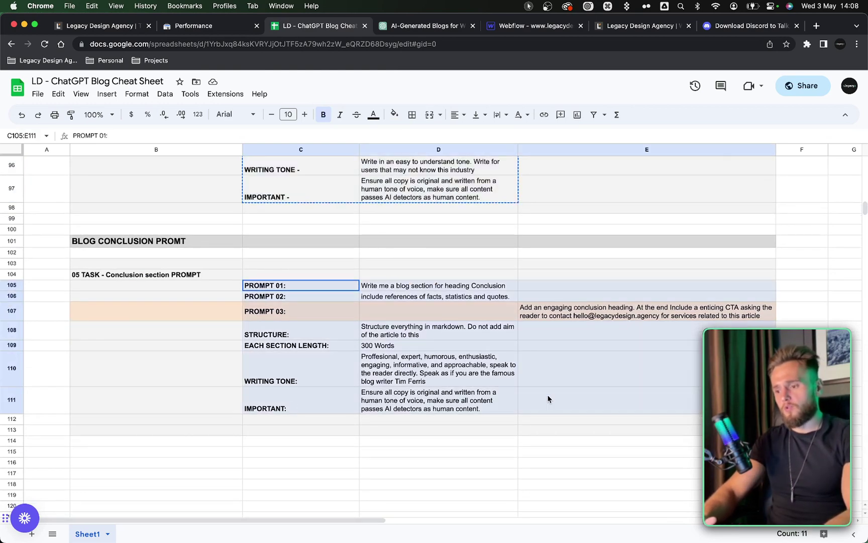
key(super+c)
click(549, 309)
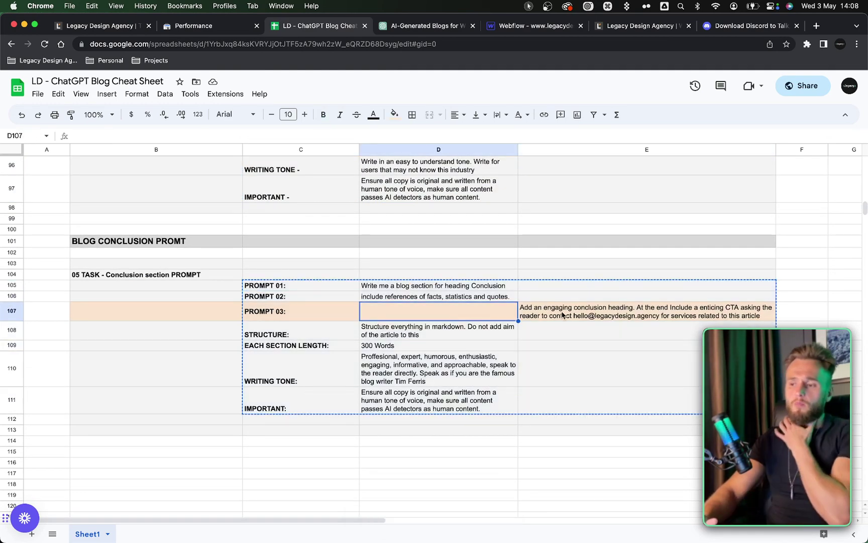
drag(550, 309, 263, 314)
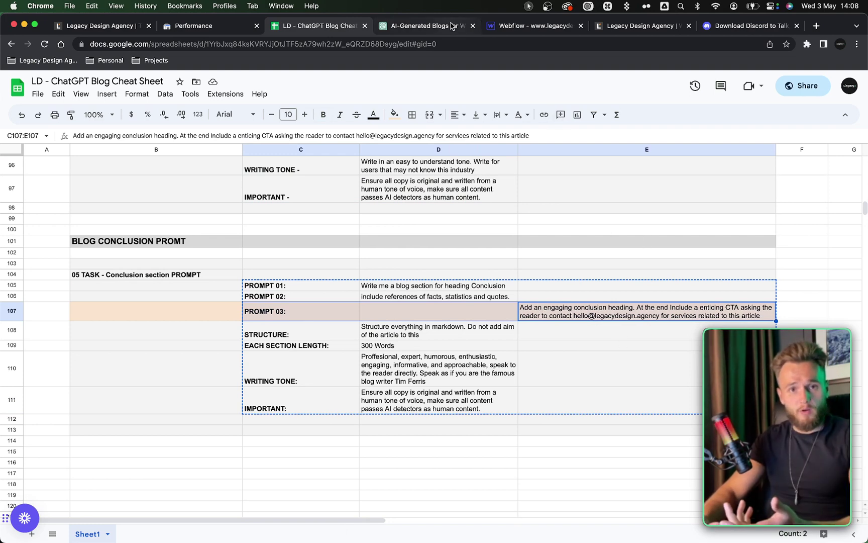
click(401, 25)
scroll(387, 402, down, 15)
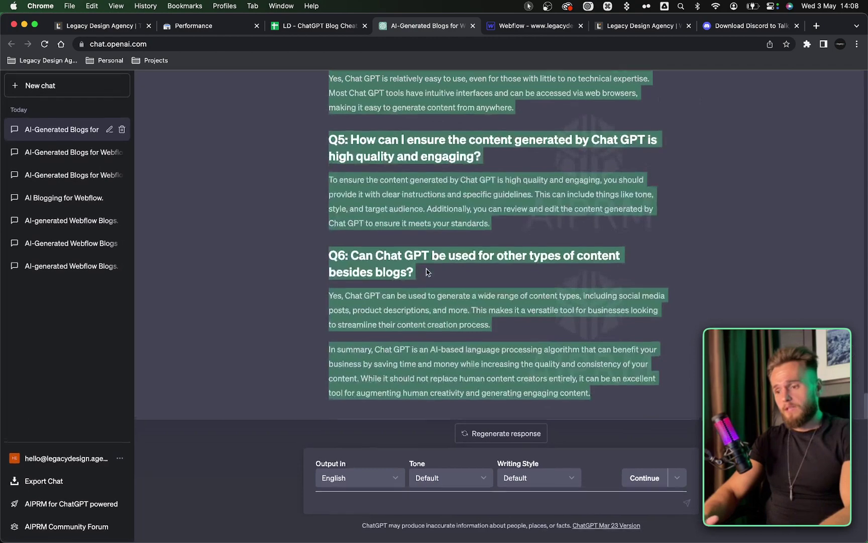
Send the conclusion prompt and select the generated conclusion through its closing headline
click(365, 513)
key(Return)
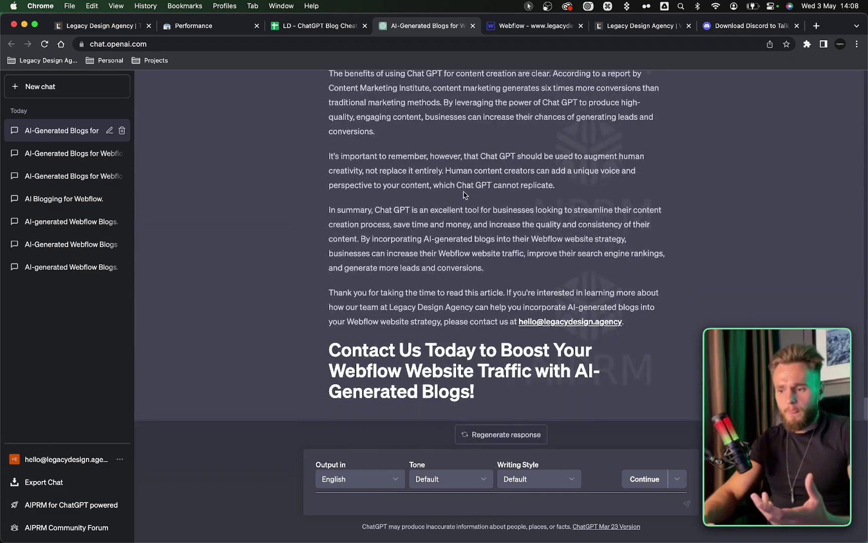
scroll(486, 262, up, 5)
scroll(486, 263, up, 4)
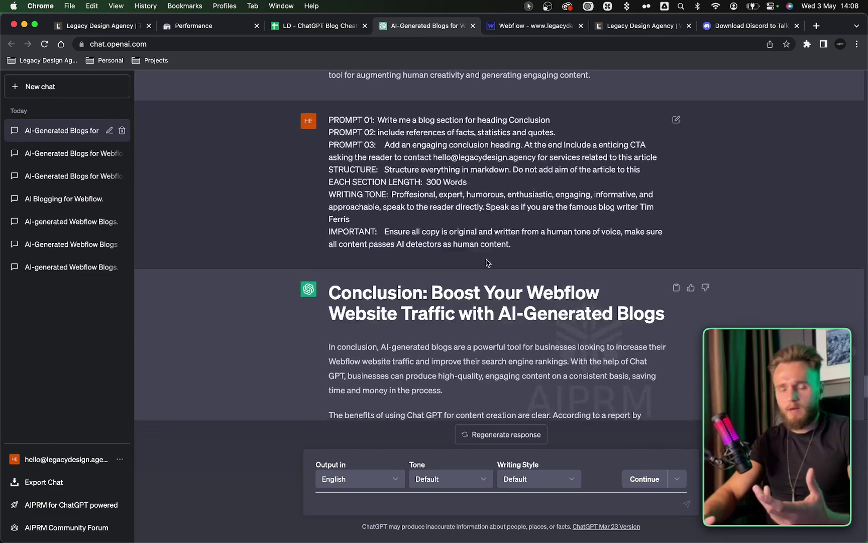
scroll(486, 260, down, 5)
scroll(486, 260, down, 3)
drag(477, 397, 322, 145)
Paste the conclusion into the blog body as an H2 section without the 'Conclusion: ' prefix
key(super+c)
key(ctrl+Tab)
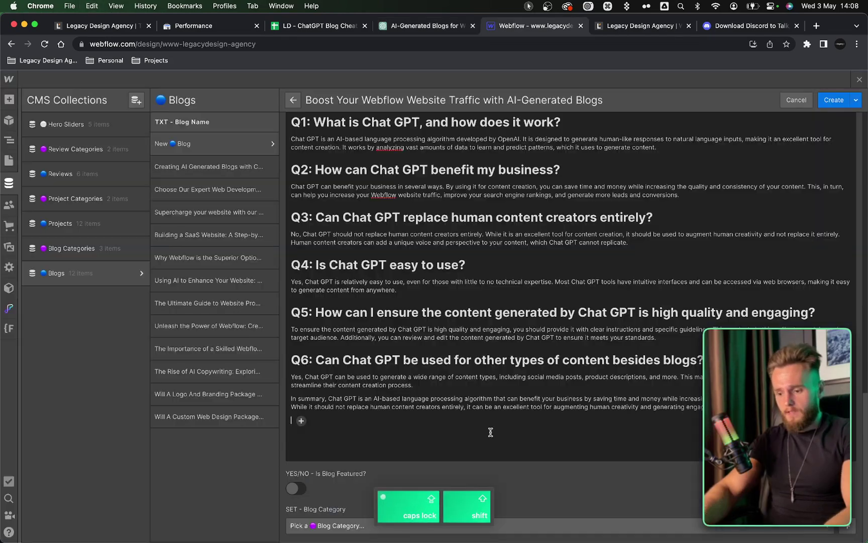
key(super+v)
click(570, 349)
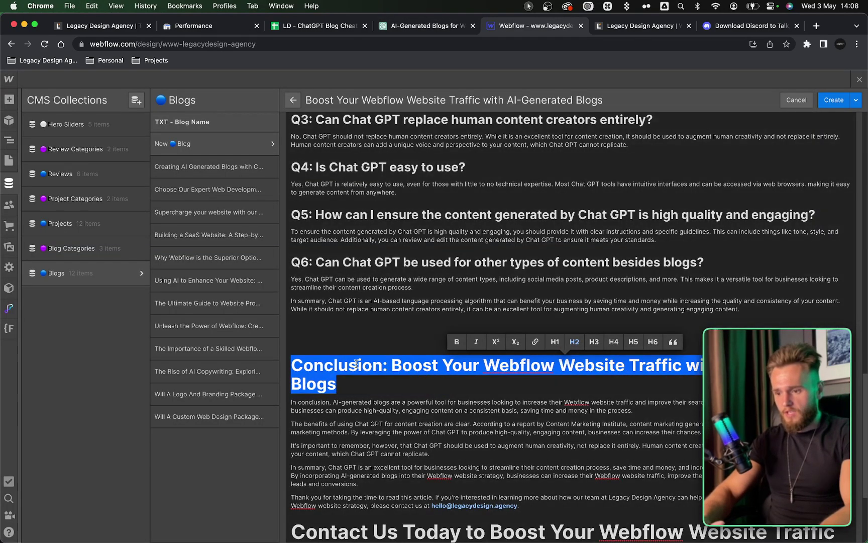
drag(392, 369, 291, 367)
key(BackSpace)
Add the missing dot to the email address and delete the 'Contact Us Today' headline
scroll(494, 403, down, 3)
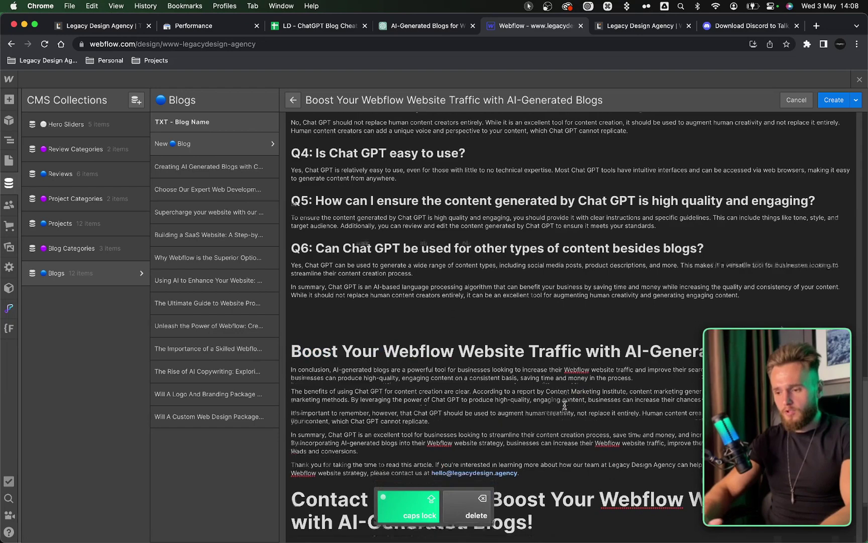
click(494, 405)
text(.)
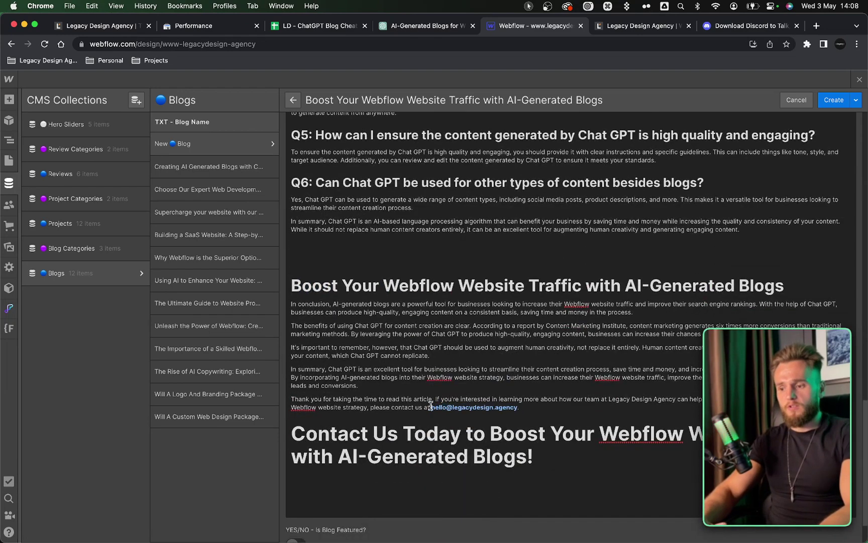
scroll(449, 408, down, 2)
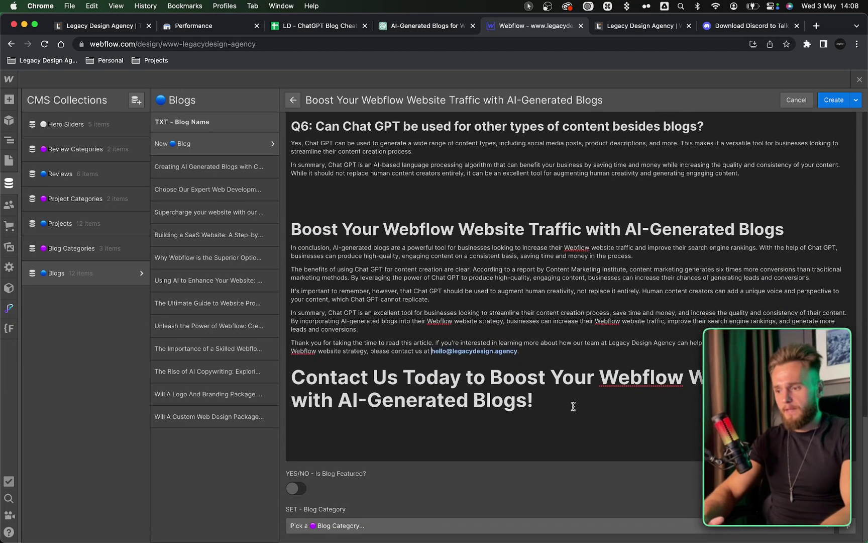
drag(559, 393, 292, 376)
key(BackSpace)
key(BackSpace)
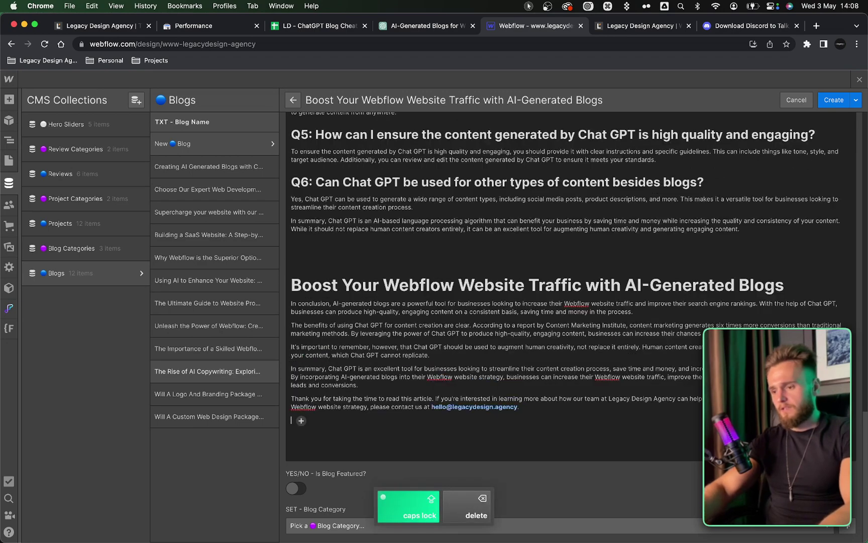
Try removing the empty gap above the conclusion heading, undoing the accidental change
scroll(349, 295, up, 2)
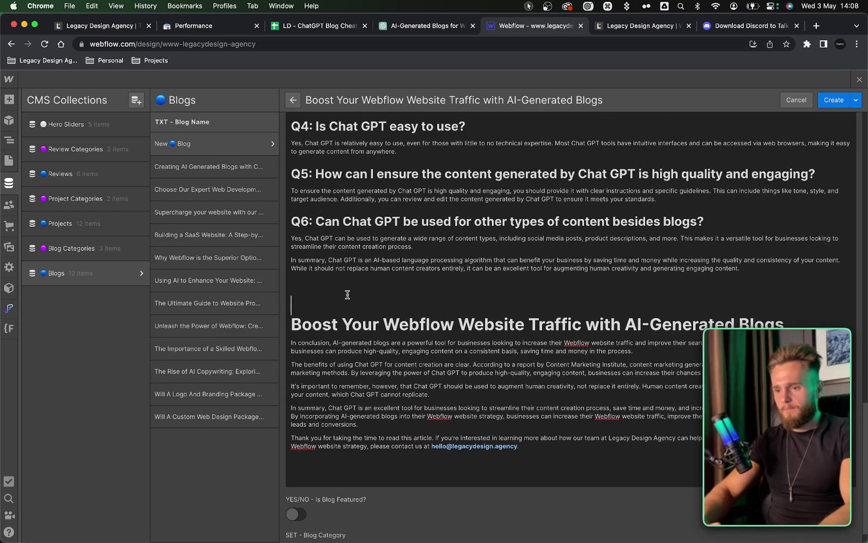
click(348, 296)
key(BackSpace)
scroll(349, 286, up, 4)
key(super+z)
scroll(349, 285, up, 10)
scroll(349, 285, down, 8)
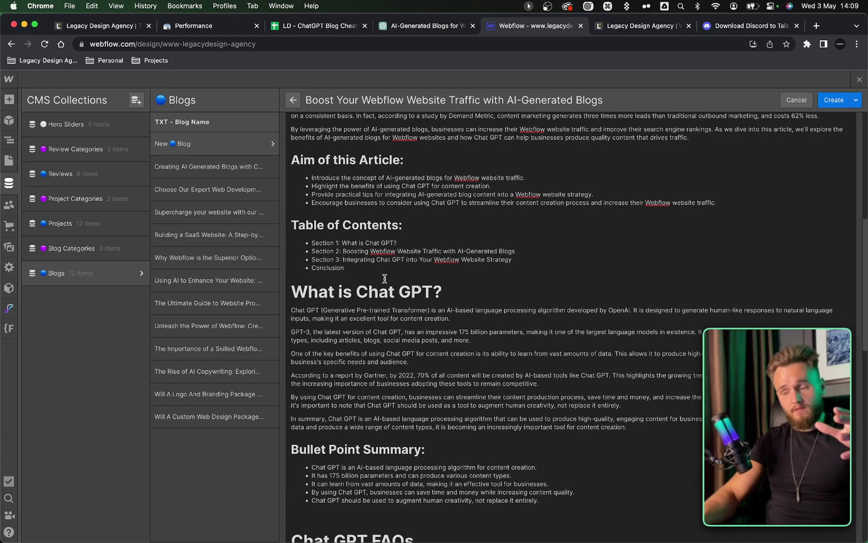
scroll(419, 275, up, 7)
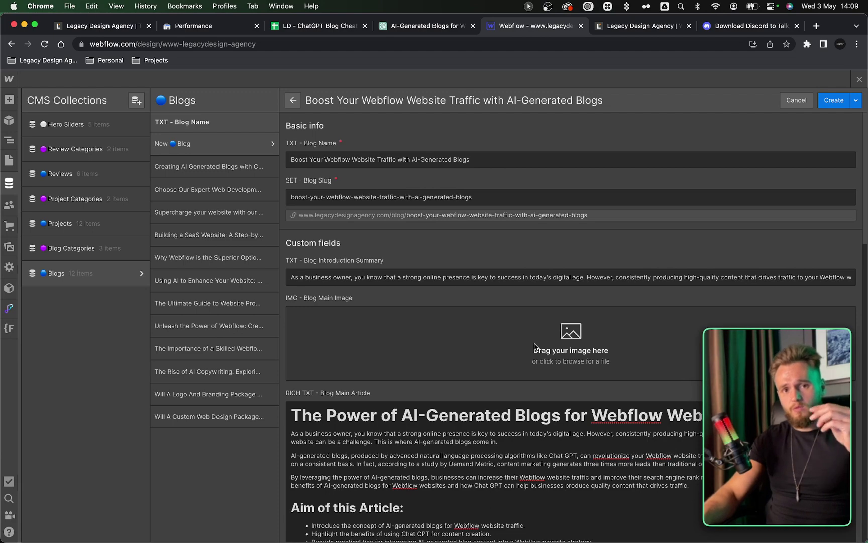
scroll(565, 391, down, 6)
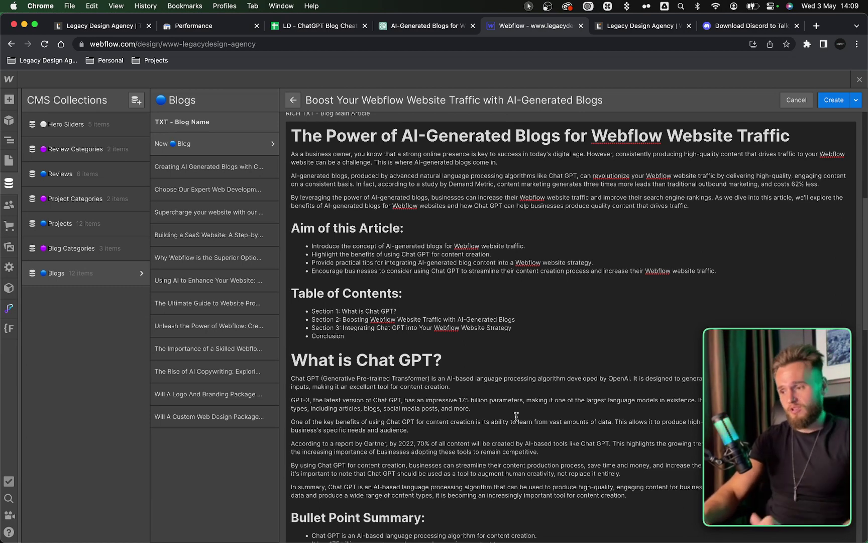
scroll(549, 322, up, 10)
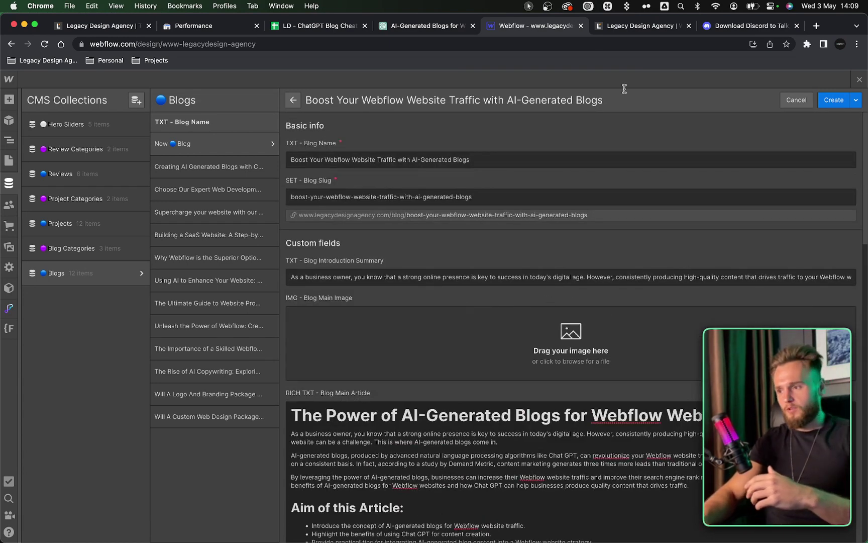
Search Google for Unsplash in a new tab and open the Unsplash website
click(817, 26)
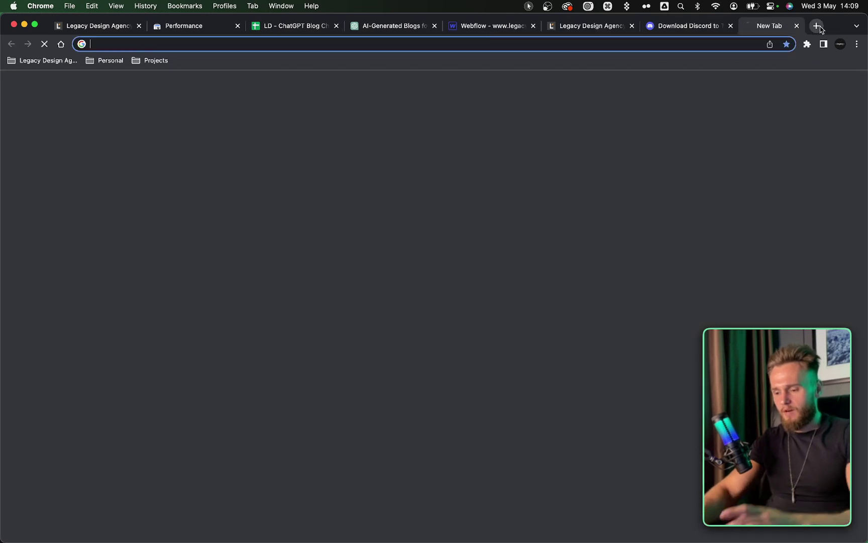
text(UNPLASH)
key(Return)
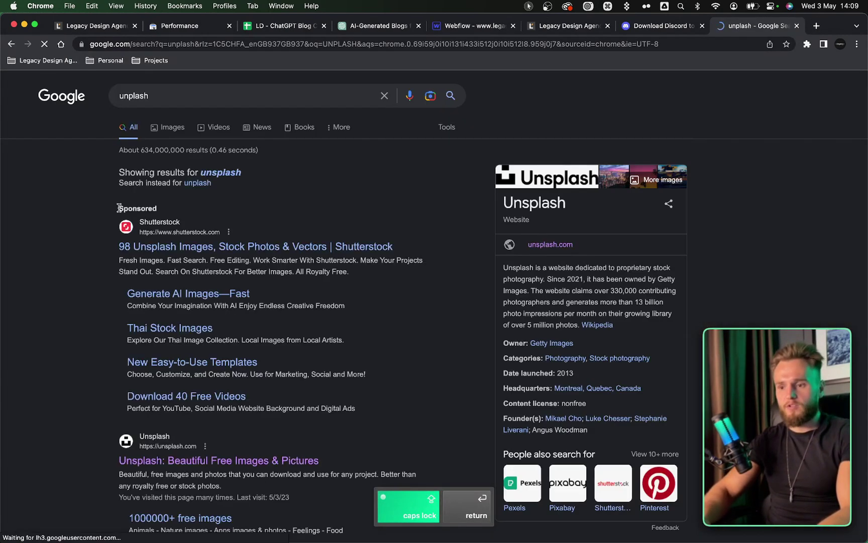
click(169, 459)
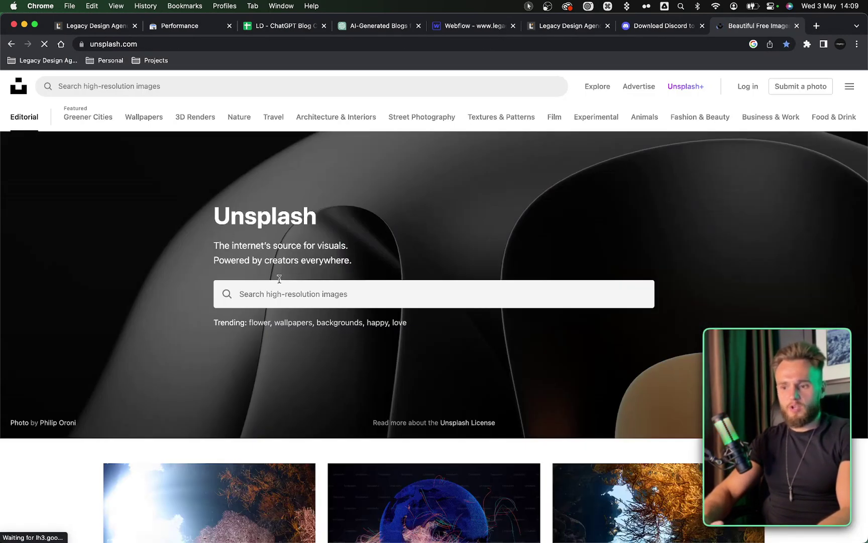
Search Unsplash for 'artificial intelligence' photos
click(270, 291)
text(artif)
click(286, 324)
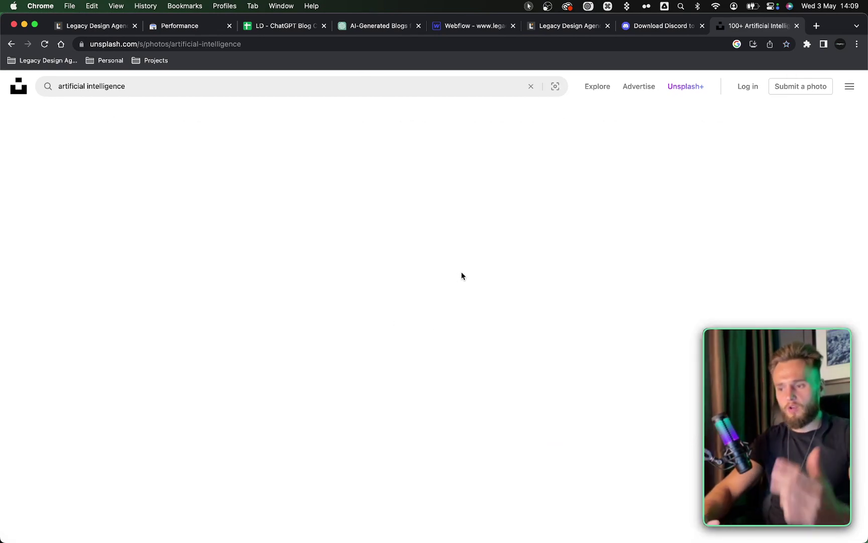
scroll(365, 330, down, 2)
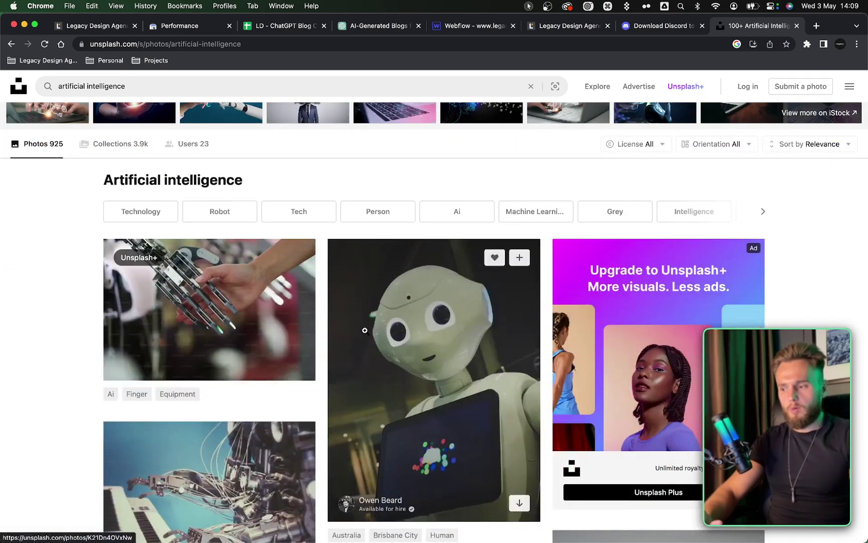
key(ctrl+Right)
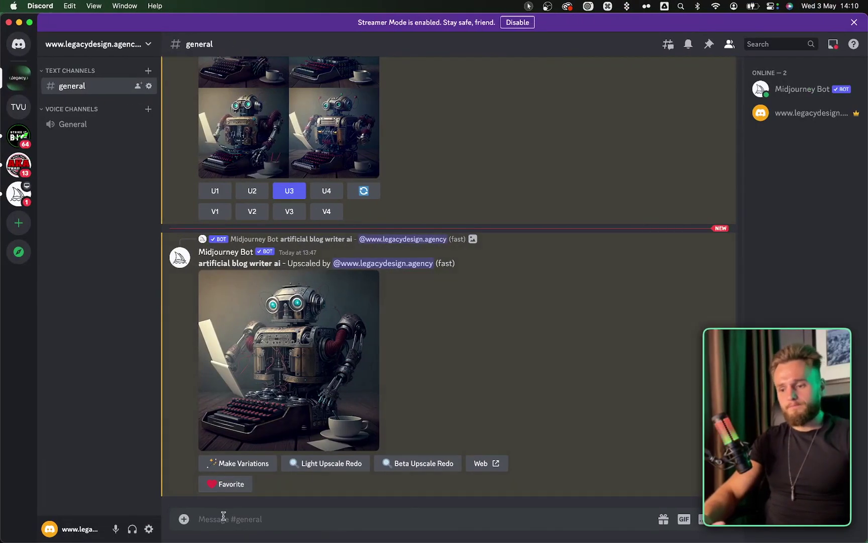
Submit the Midjourney /imagine prompt 'artificial intelgence ewriter' in Discord
text(/)
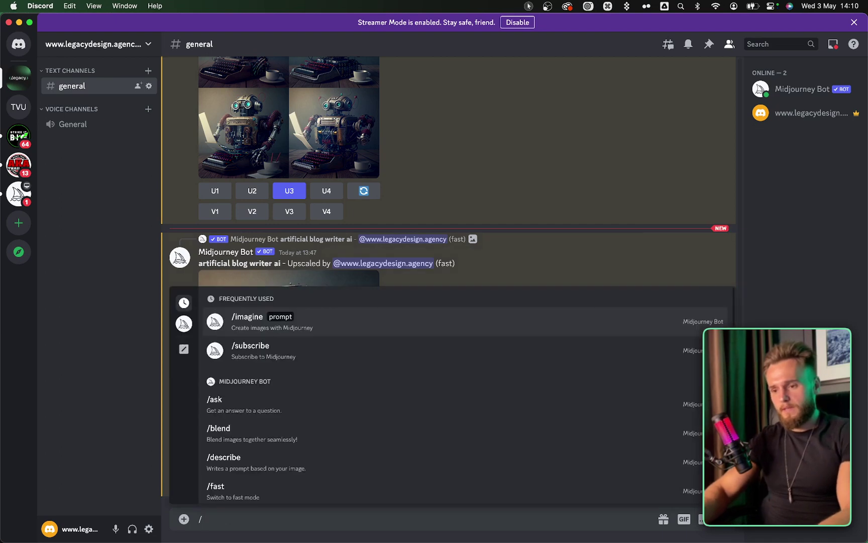
click(281, 325)
text(artificial)
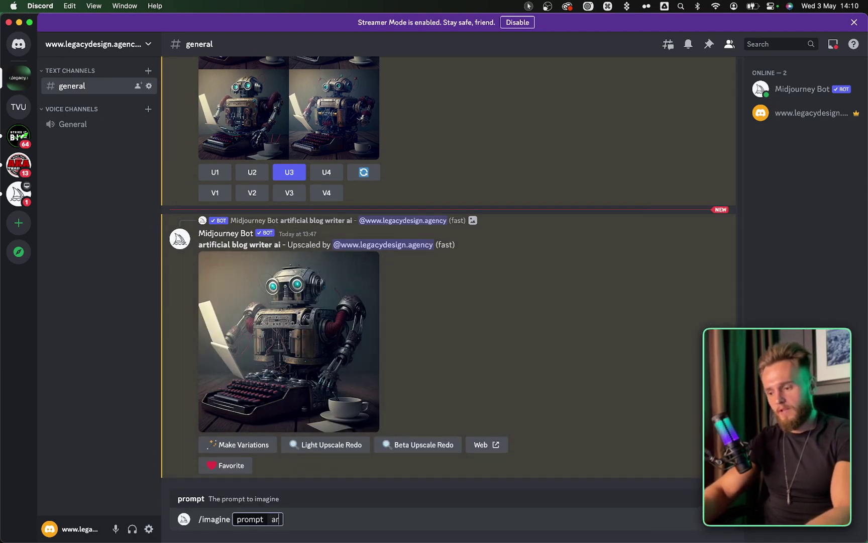
text( intelg)
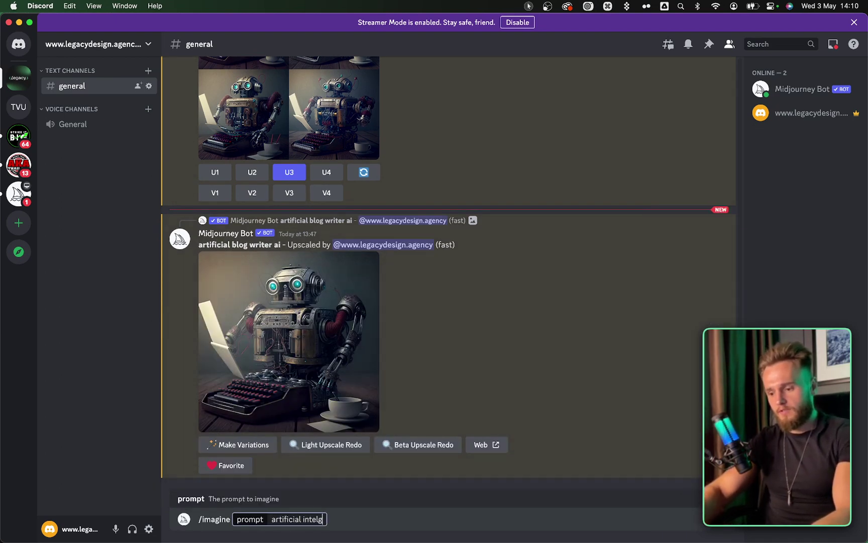
text(inec writer)
key(Left)
key(Left)
key(Left)
key(Left)
key(Left)
key(Left)
key(Left)
key(BackSpace)
key(BackSpace)
key(BackSpace)
key(BackSpace)
key(BackSpace)
key(BackSpace)
key(BackSpace)
key(BackSpace)
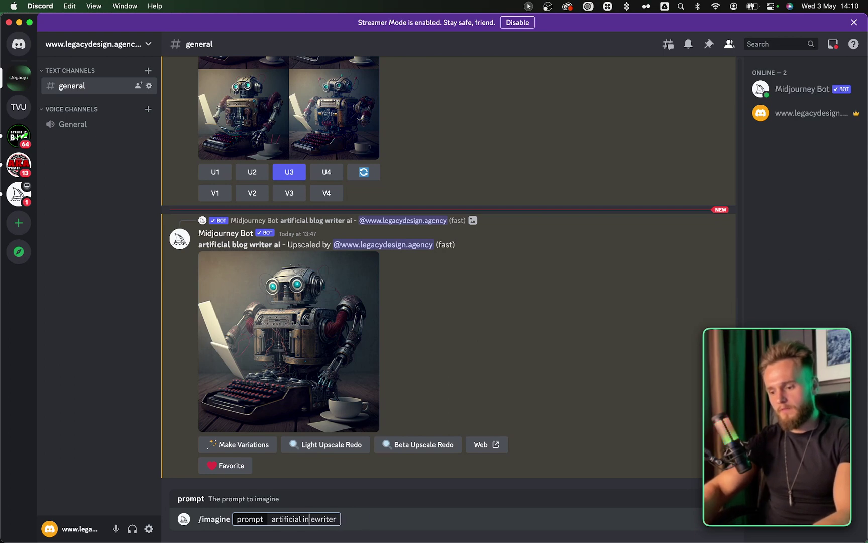
text(telgence)
key(Return)
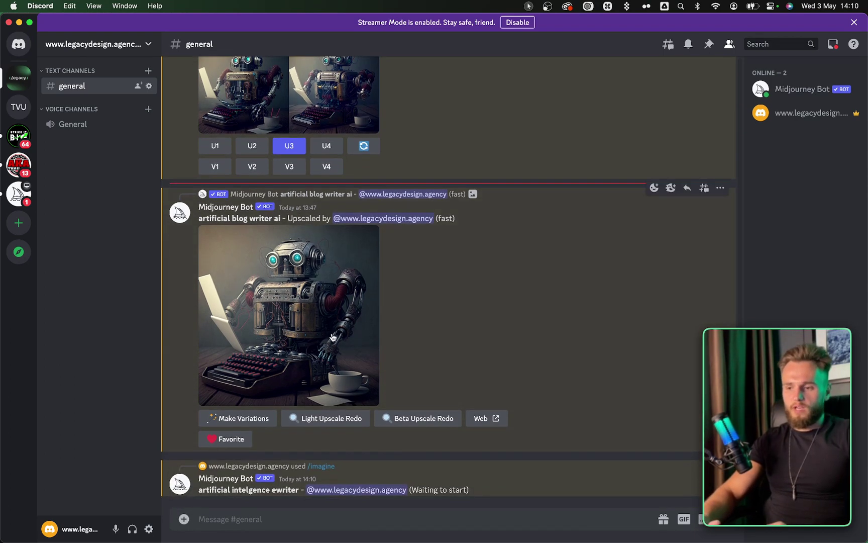
scroll(334, 337, up, 3)
scroll(296, 177, down, 3)
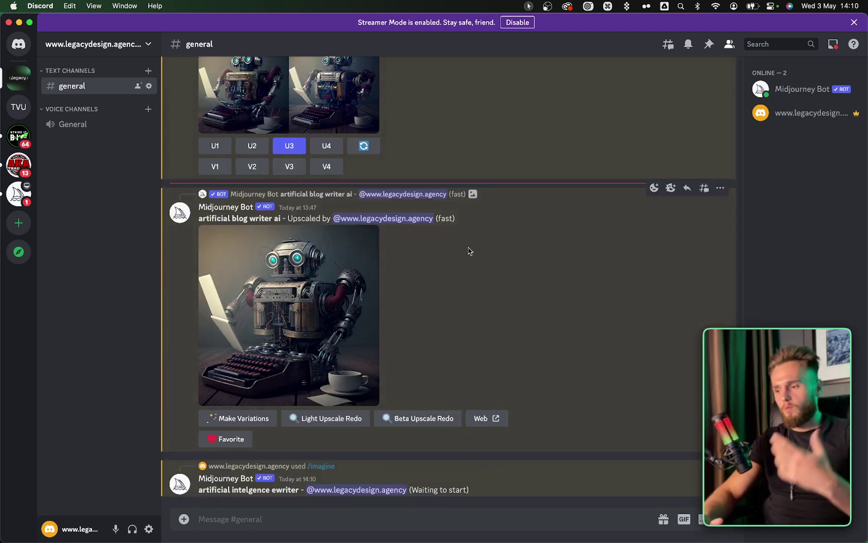
key(ctrl+Left)
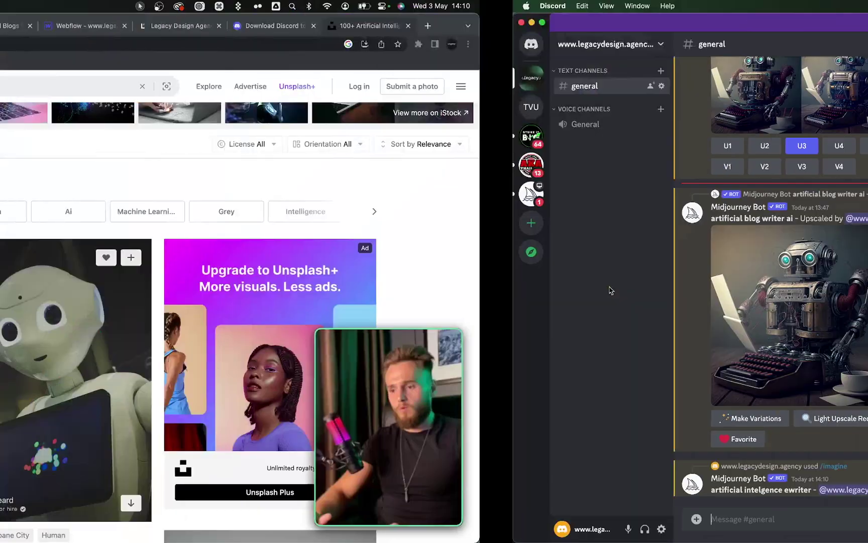
Upload the robot PNG as the new blog post's Blog Main Image
click(486, 30)
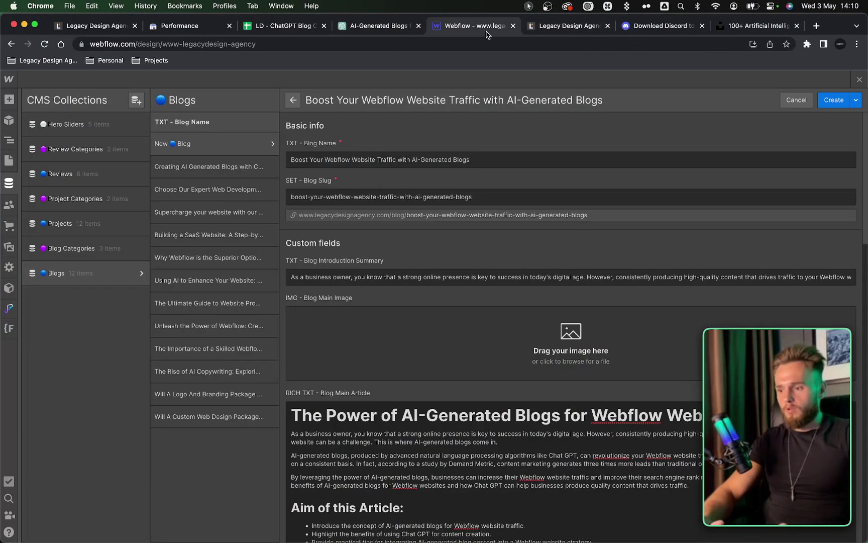
scroll(546, 309, down, 2)
click(561, 271)
click(327, 270)
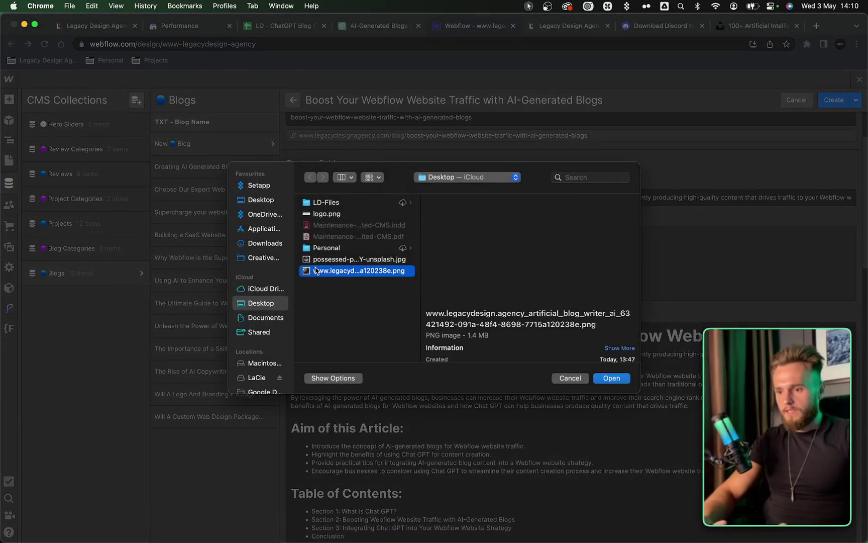
click(611, 378)
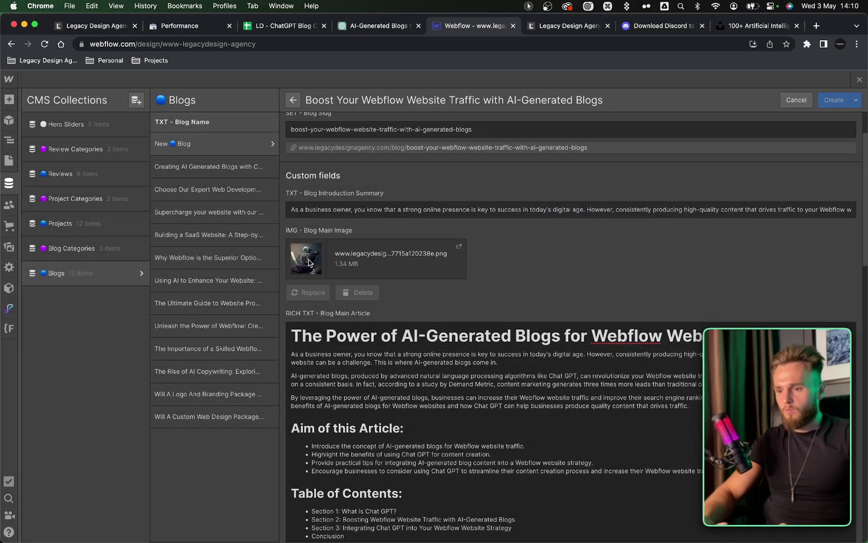
Set the Blog Category to Artificial Intelligence
scroll(527, 275, down, 20)
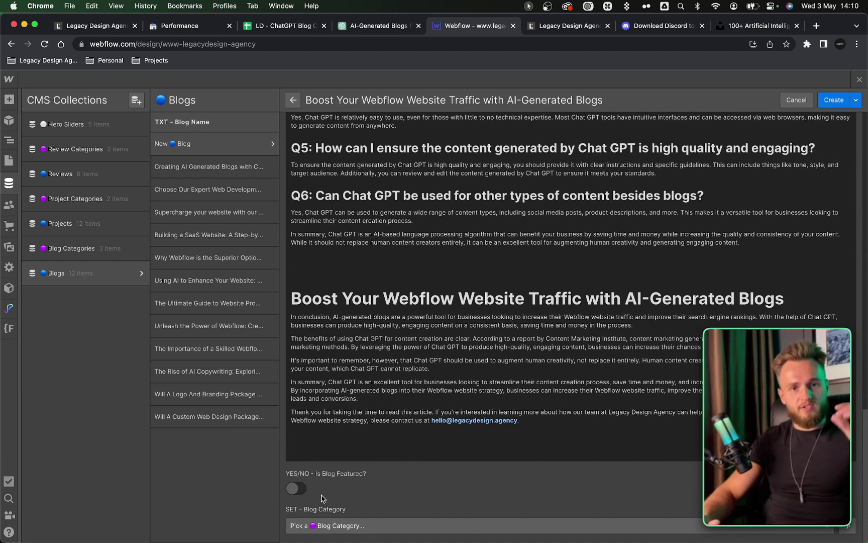
click(346, 525)
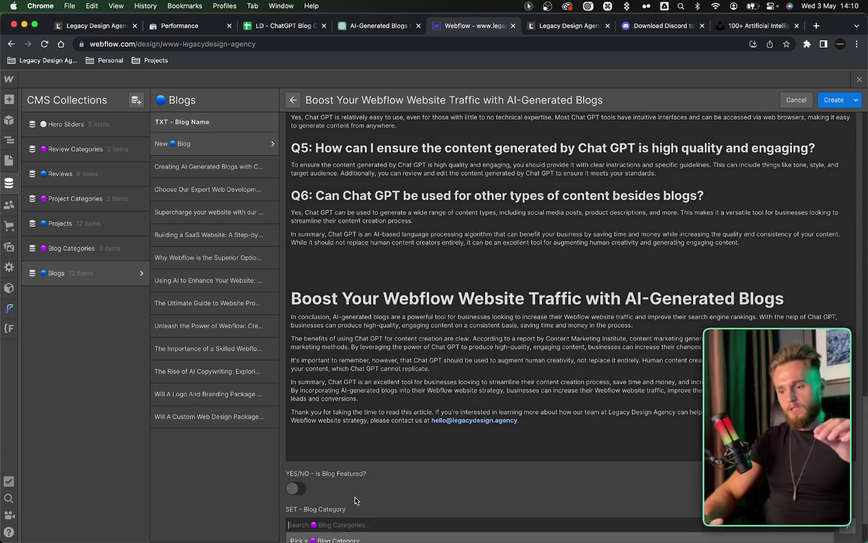
click(337, 495)
scroll(453, 326, up, 20)
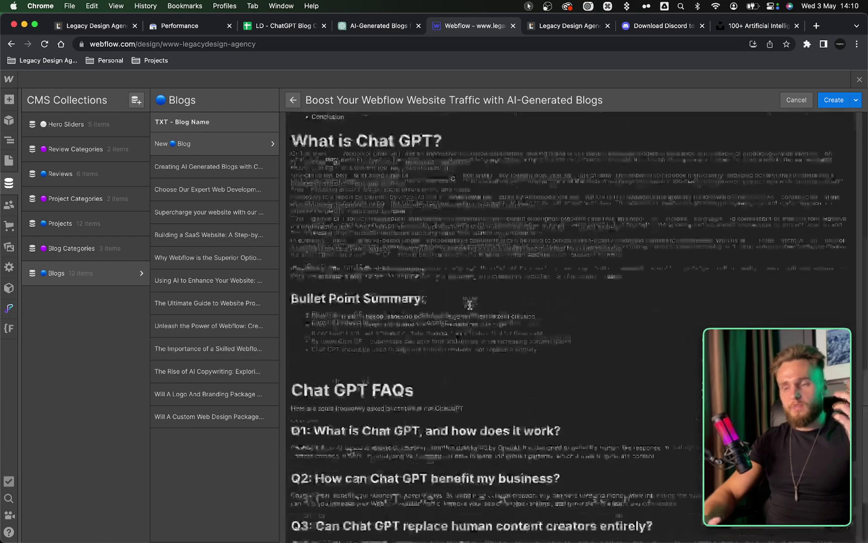
Create the new blog item so it joins the Blogs collection, staged for publish
click(833, 100)
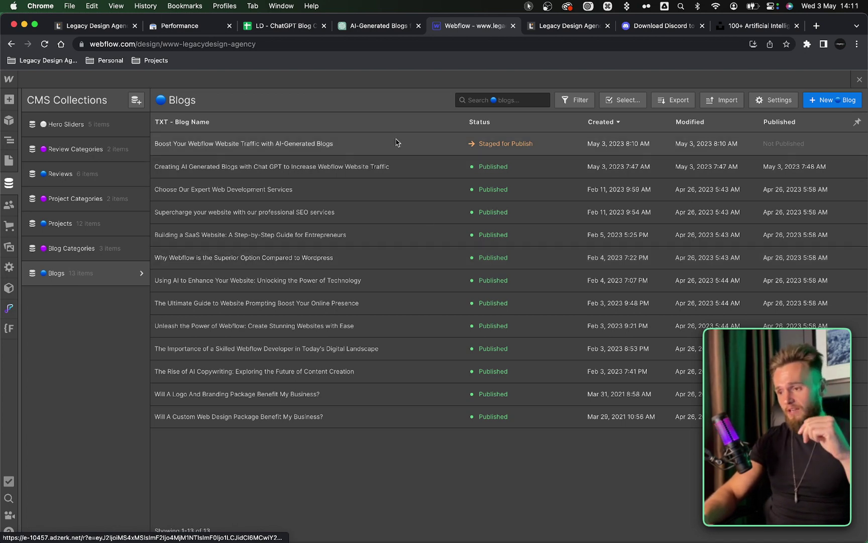
Publish the site to both Staging and Production domains, then close the Discord download tab
click(8, 160)
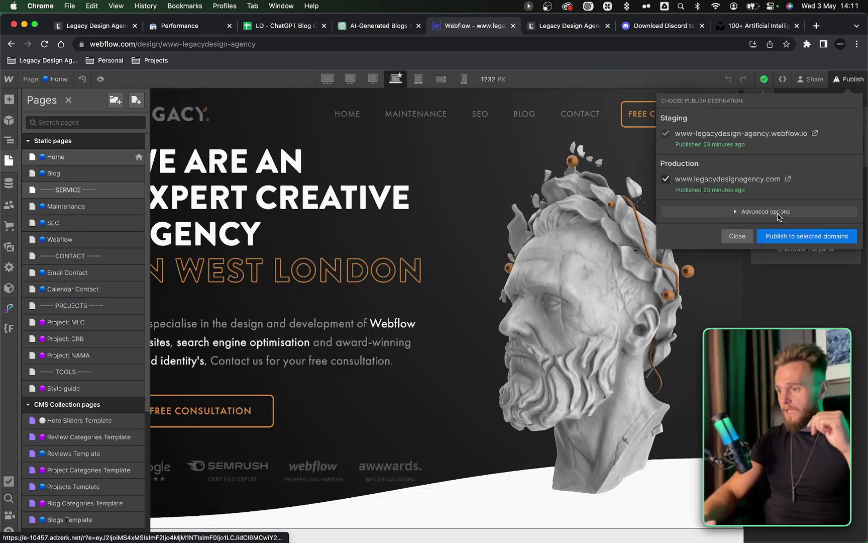
click(792, 242)
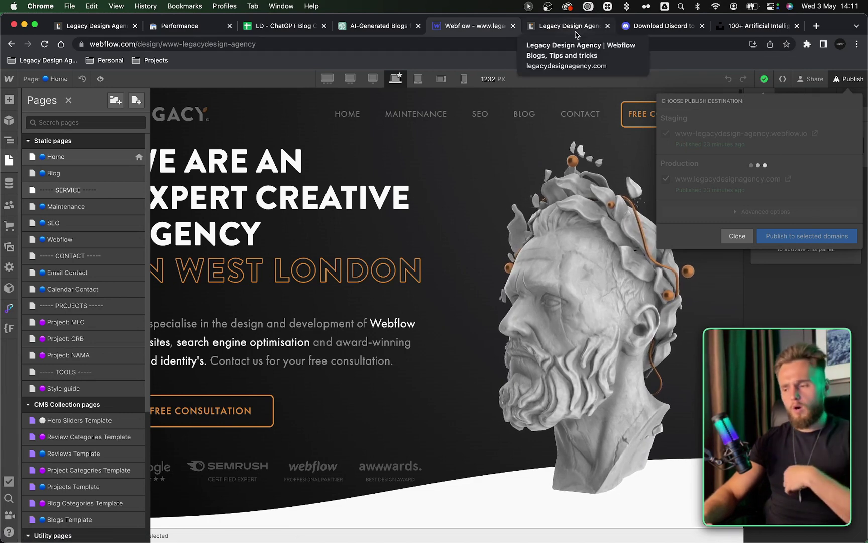
click(658, 26)
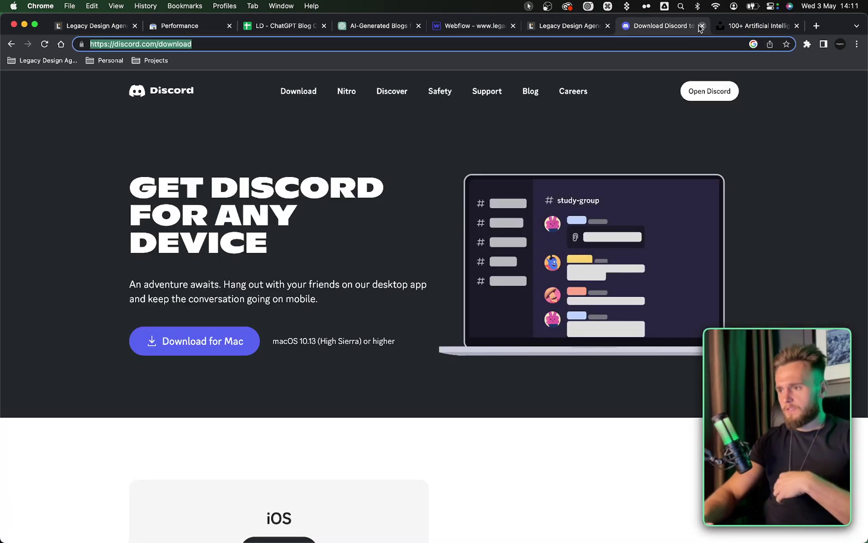
click(702, 25)
Close the Unsplash tab and open and skim the AI generated blogs article
click(702, 26)
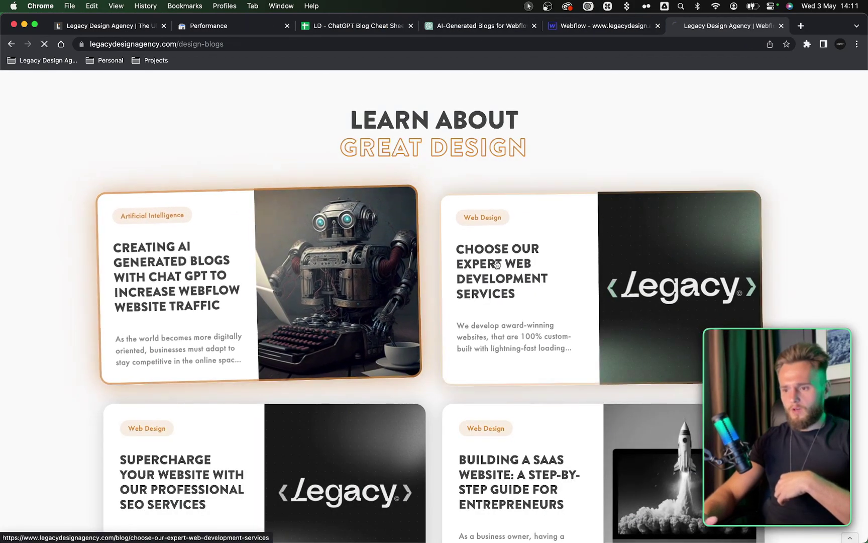
click(255, 259)
scroll(382, 239, down, 15)
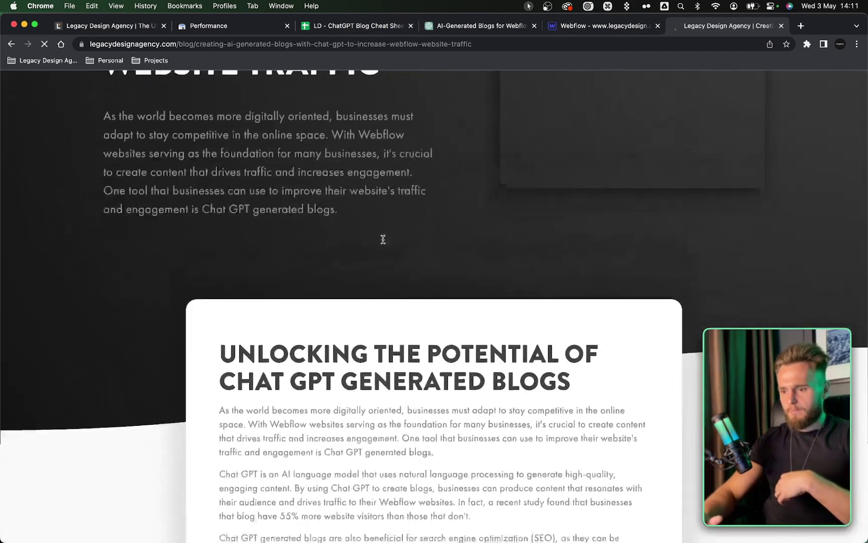
scroll(383, 239, down, 20)
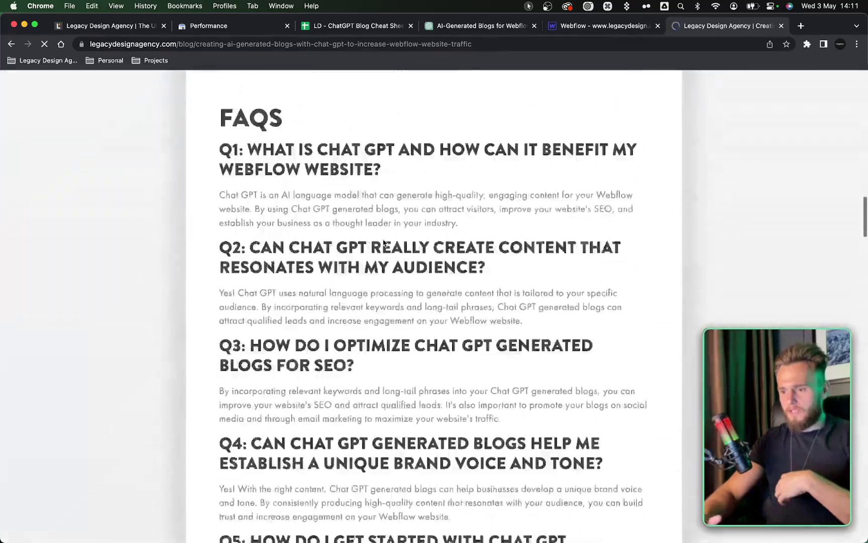
scroll(383, 240, up, 10)
scroll(382, 239, down, 20)
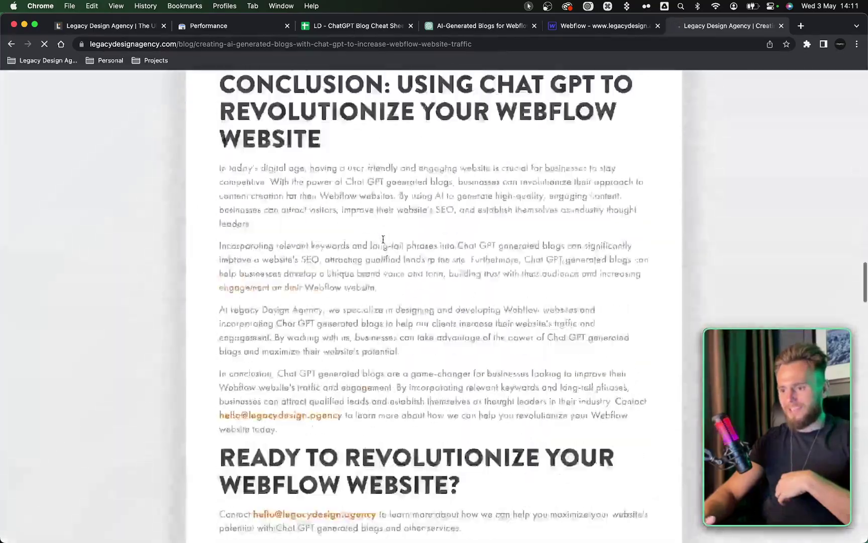
scroll(309, 366, up, 8)
scroll(309, 366, up, 5)
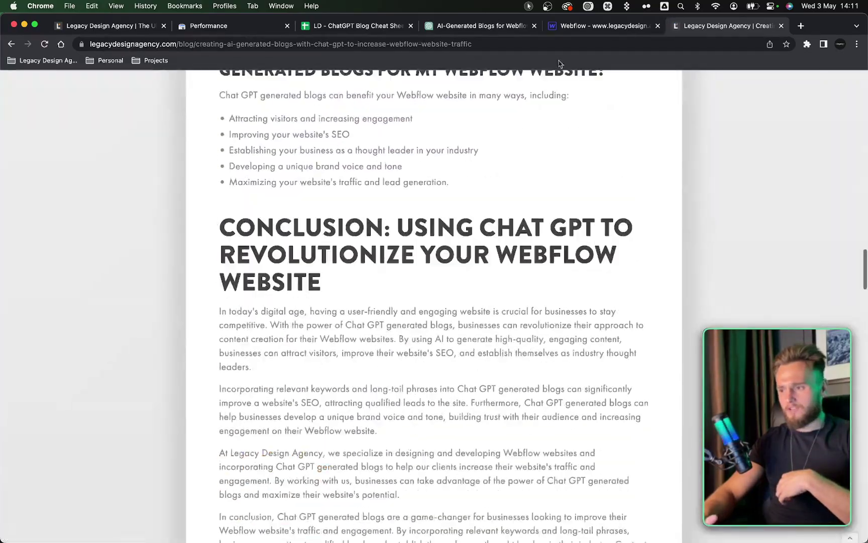
Open the live production site from Webflow and view the published ChatGPT blog post
click(590, 30)
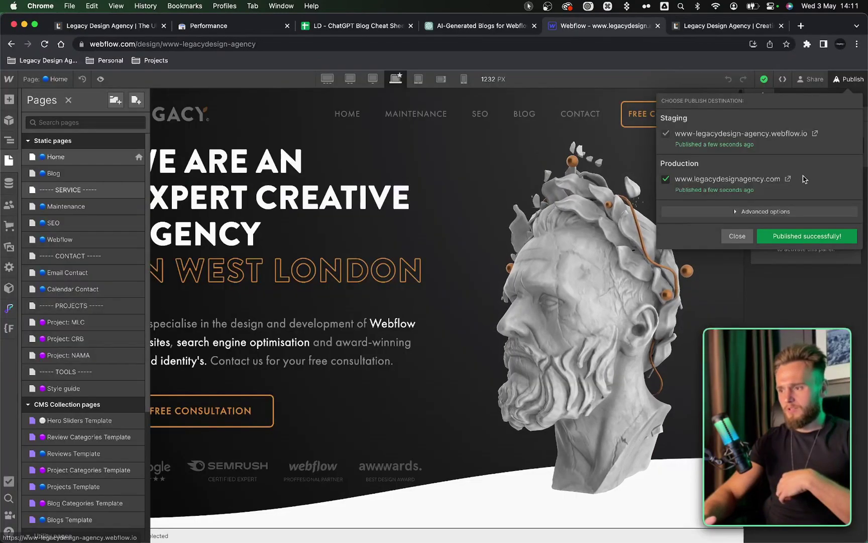
click(787, 179)
key(ctrl+Tab)
scroll(509, 269, up, 3)
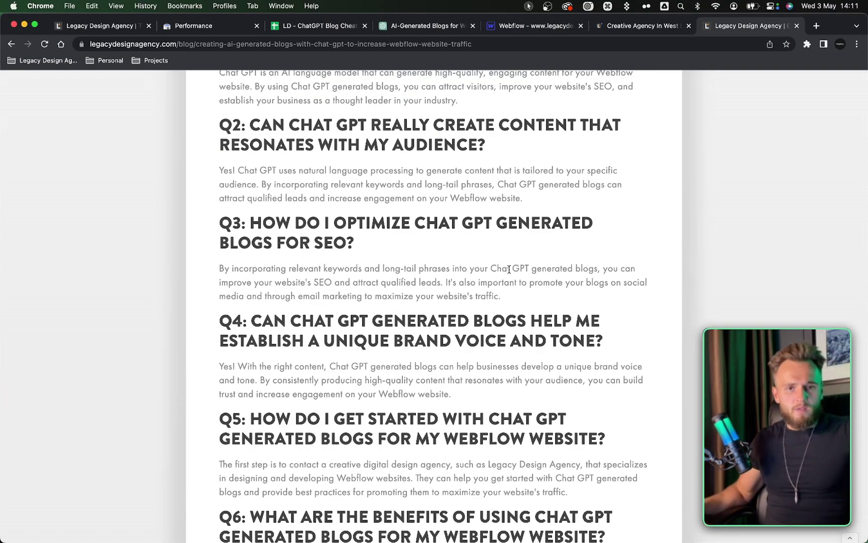